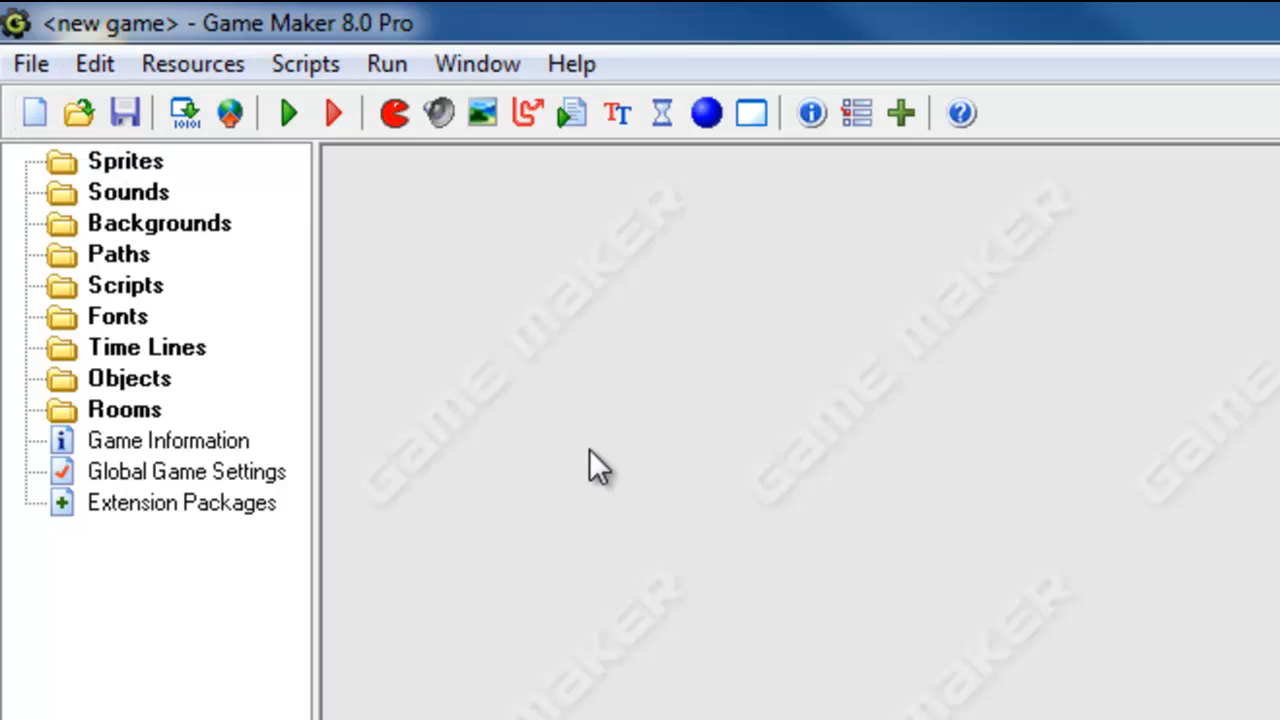
- Create a new sprite resource and name it personnage
left_click(116, 166)
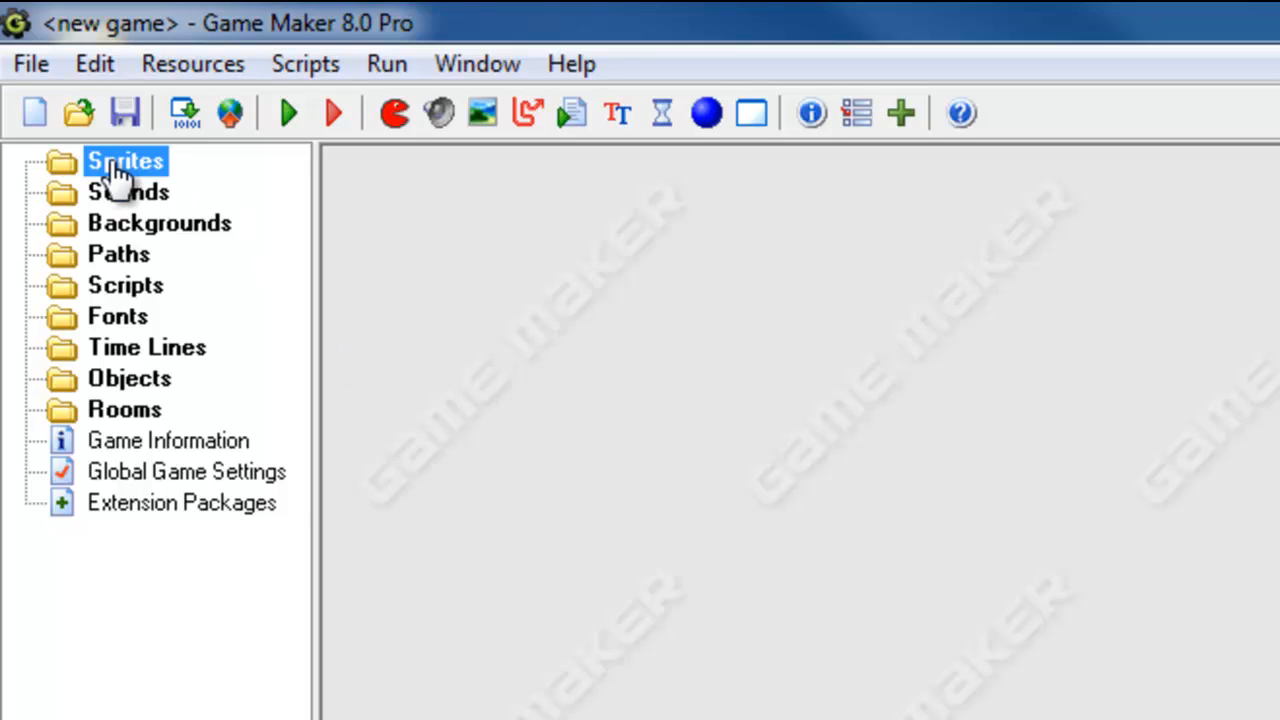
right_click(113, 165)
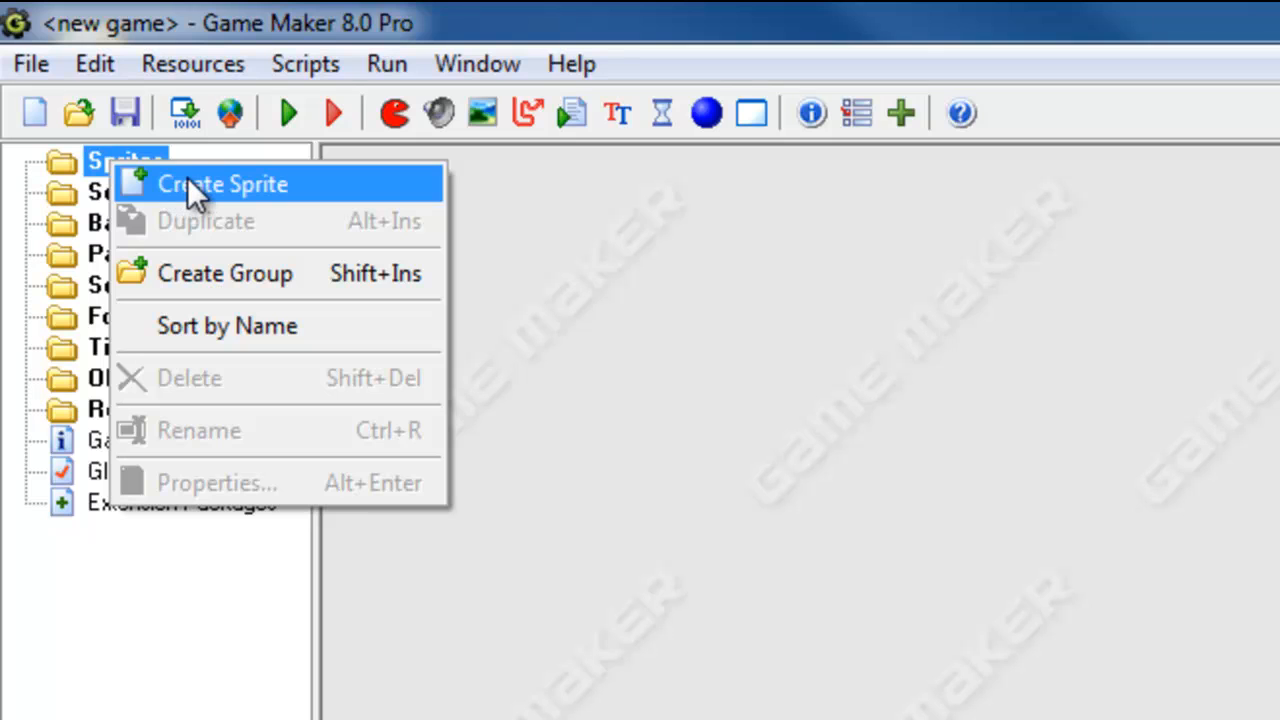
left_click(190, 180)
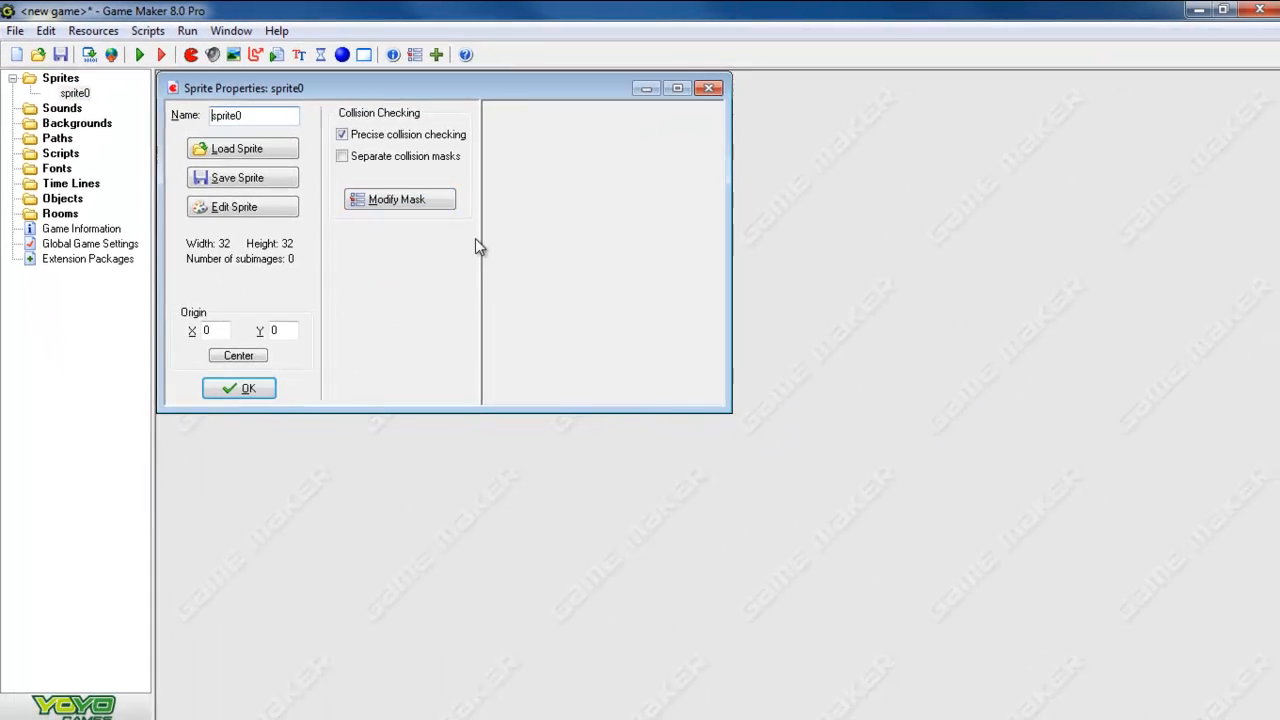
double_click(342, 89)
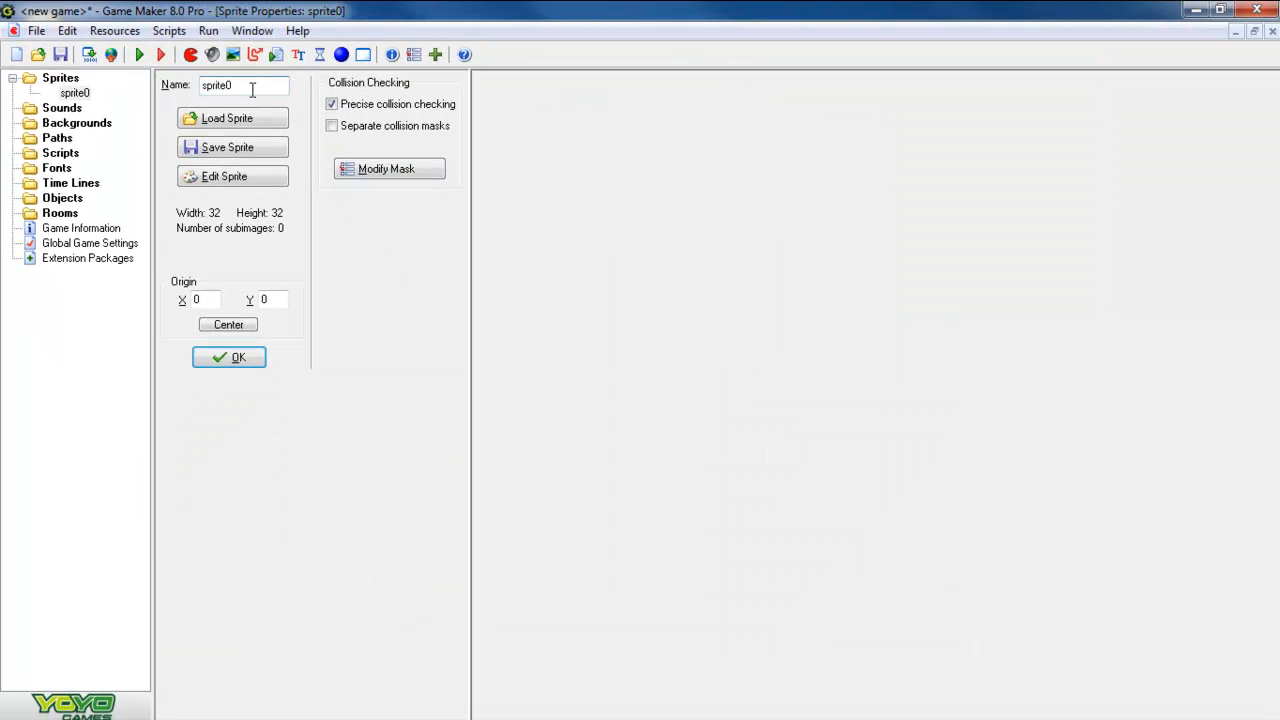
type("personnage")
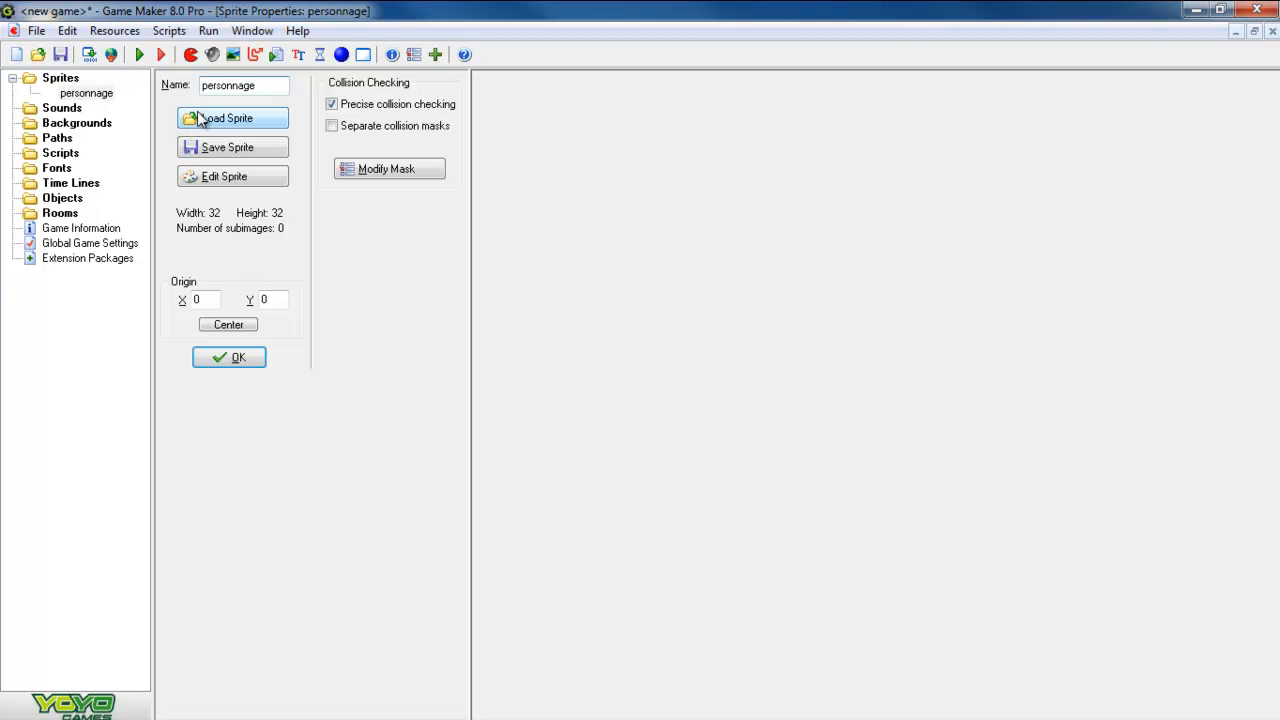
- Create a blank 32 by 32 image for the personnage sprite and open it for drawing
left_click(198, 180)
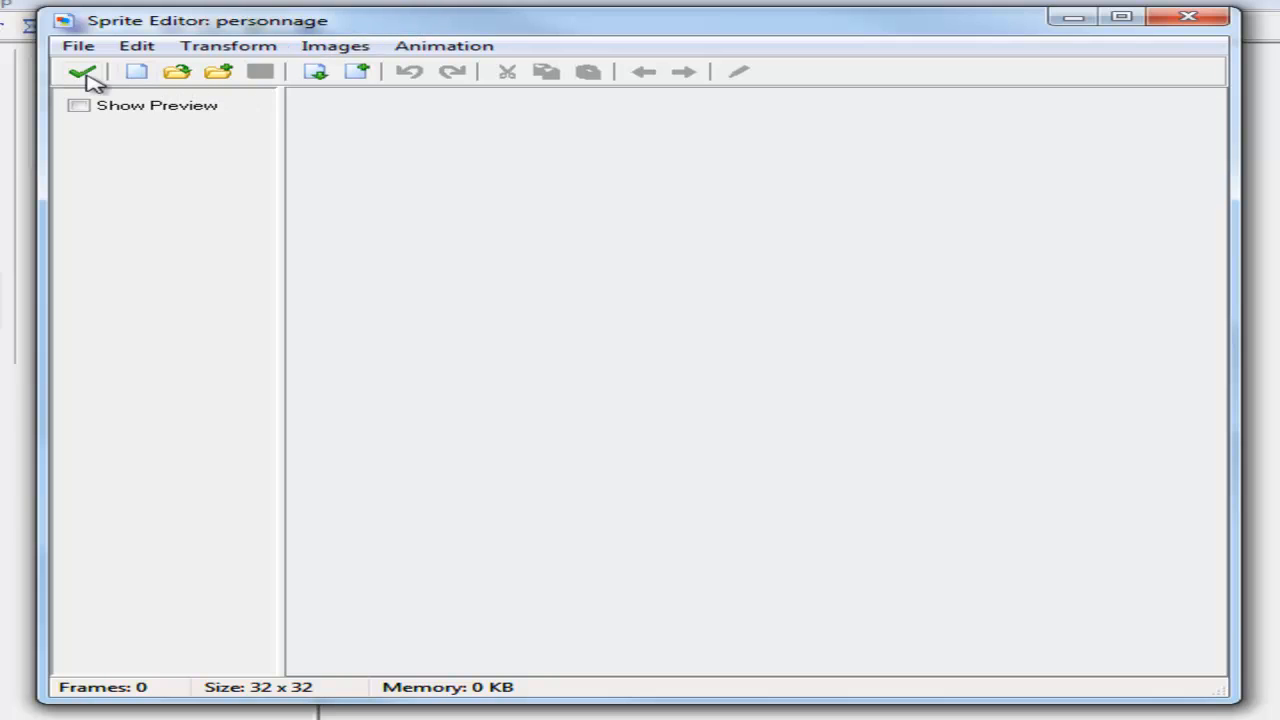
left_click(136, 71)
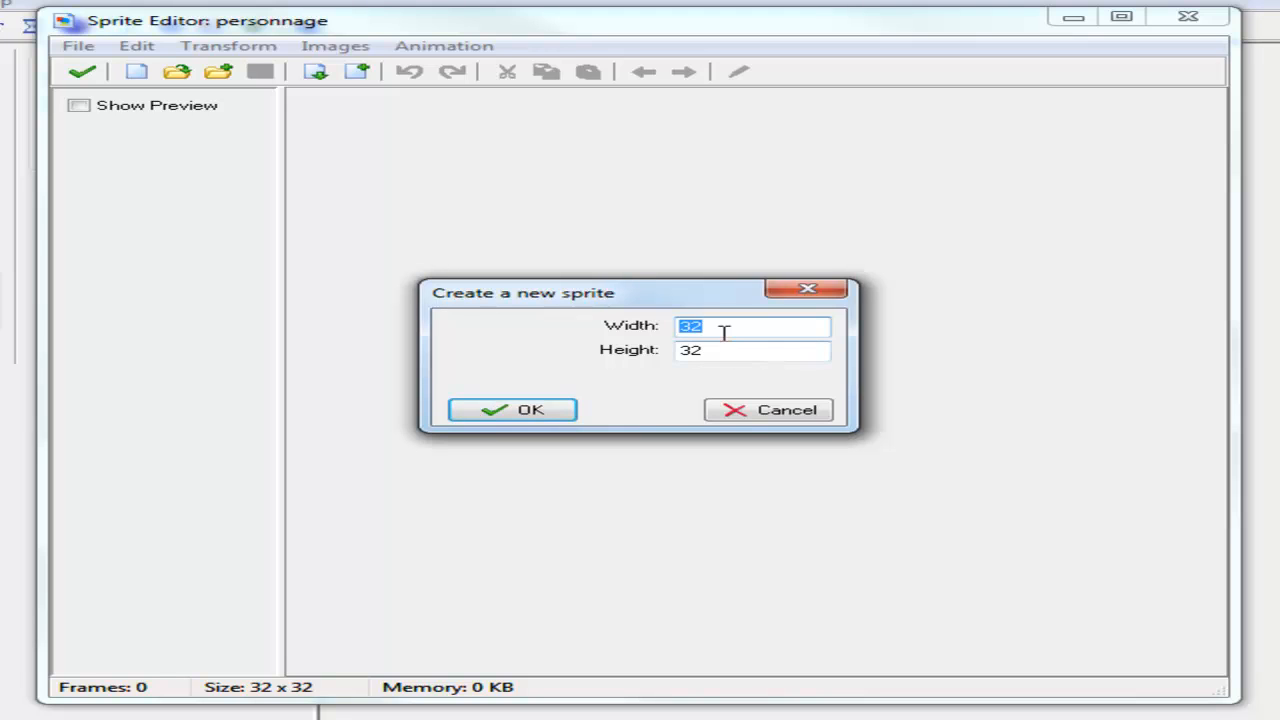
left_click(460, 413)
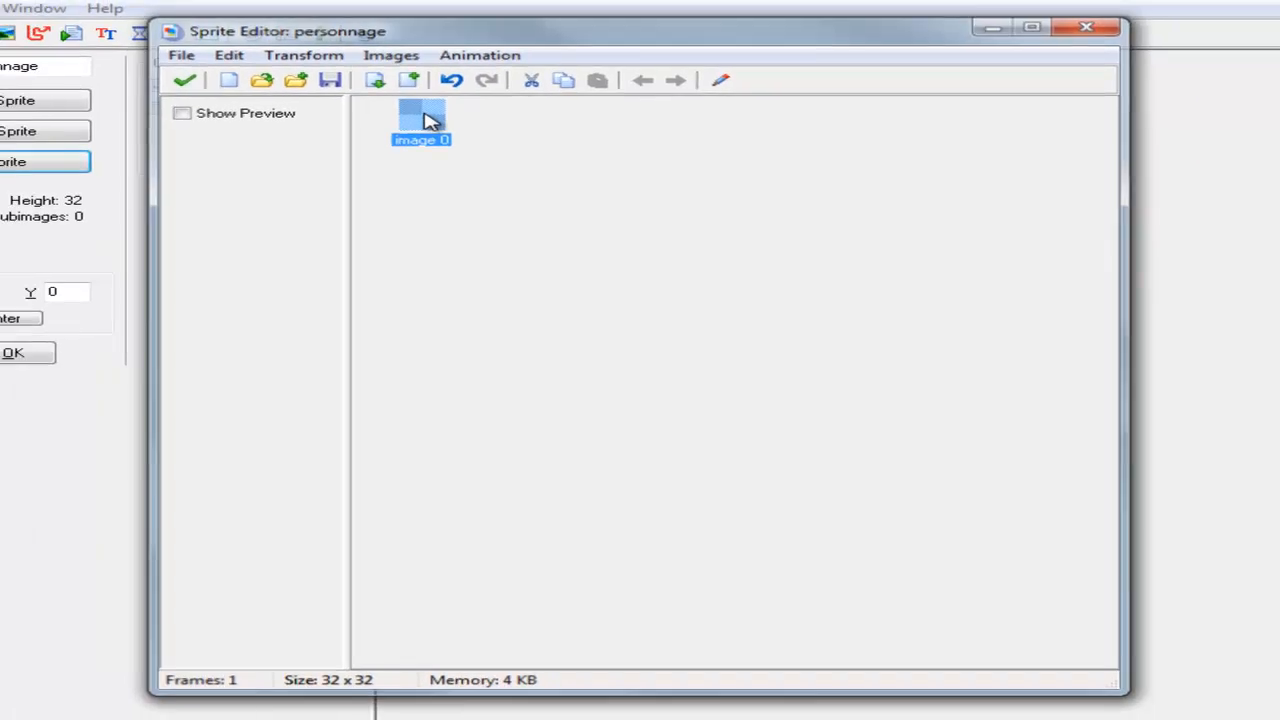
double_click(425, 120)
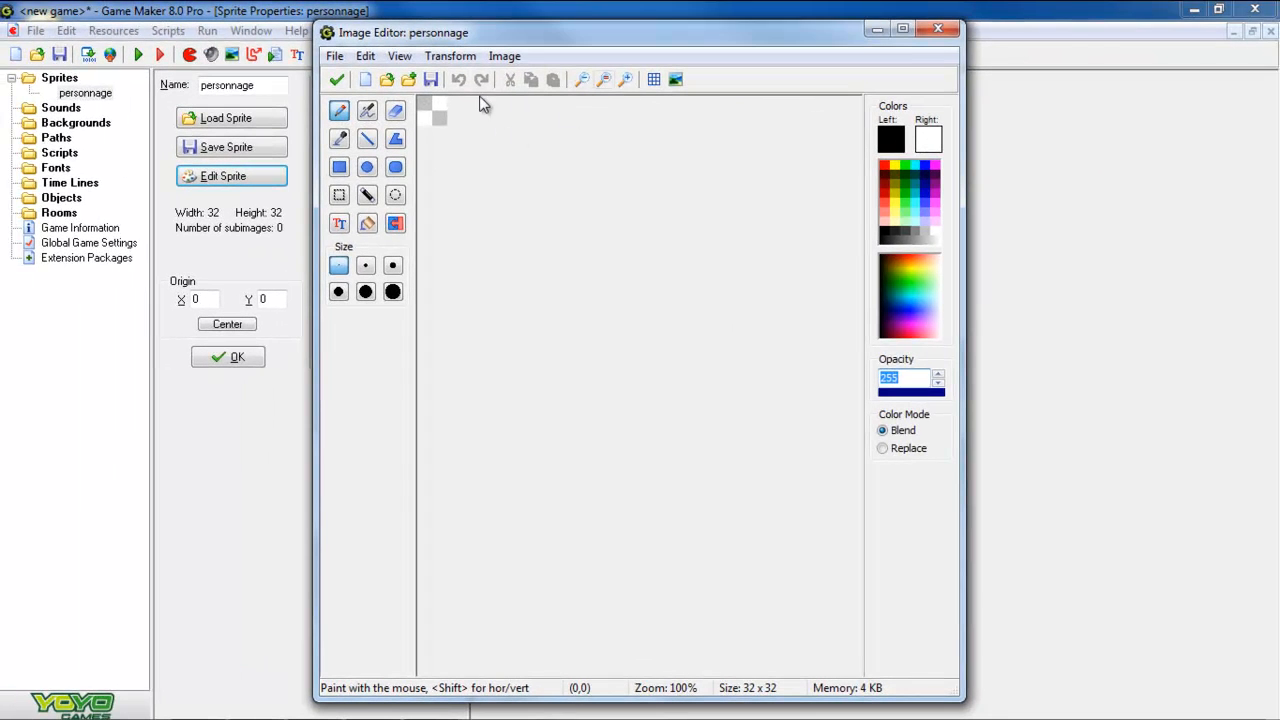
- Draw a blue-outlined, white-filled circle that spans the whole 32 by 32 canvas
left_click(626, 80)
left_click(626, 80)
left_click(626, 80)
left_click(626, 80)
left_click(626, 80)
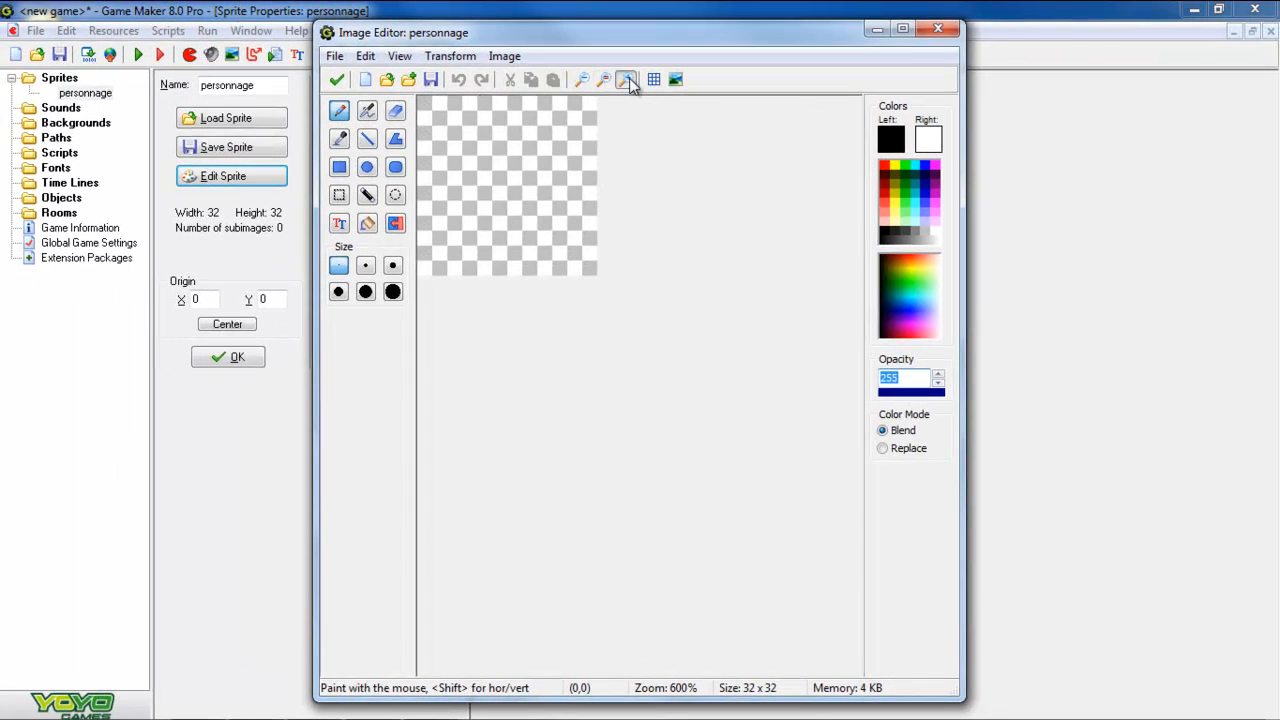
left_click(626, 80)
left_click(626, 80)
left_click(628, 82)
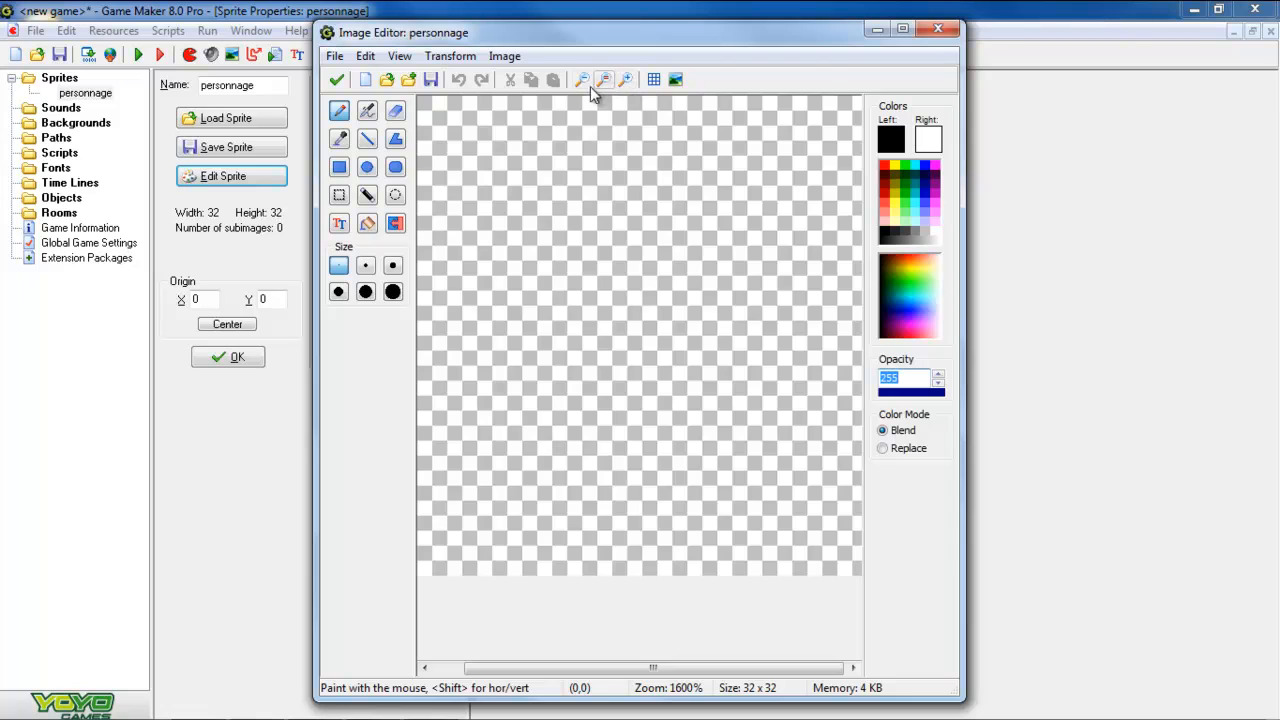
left_click(583, 84)
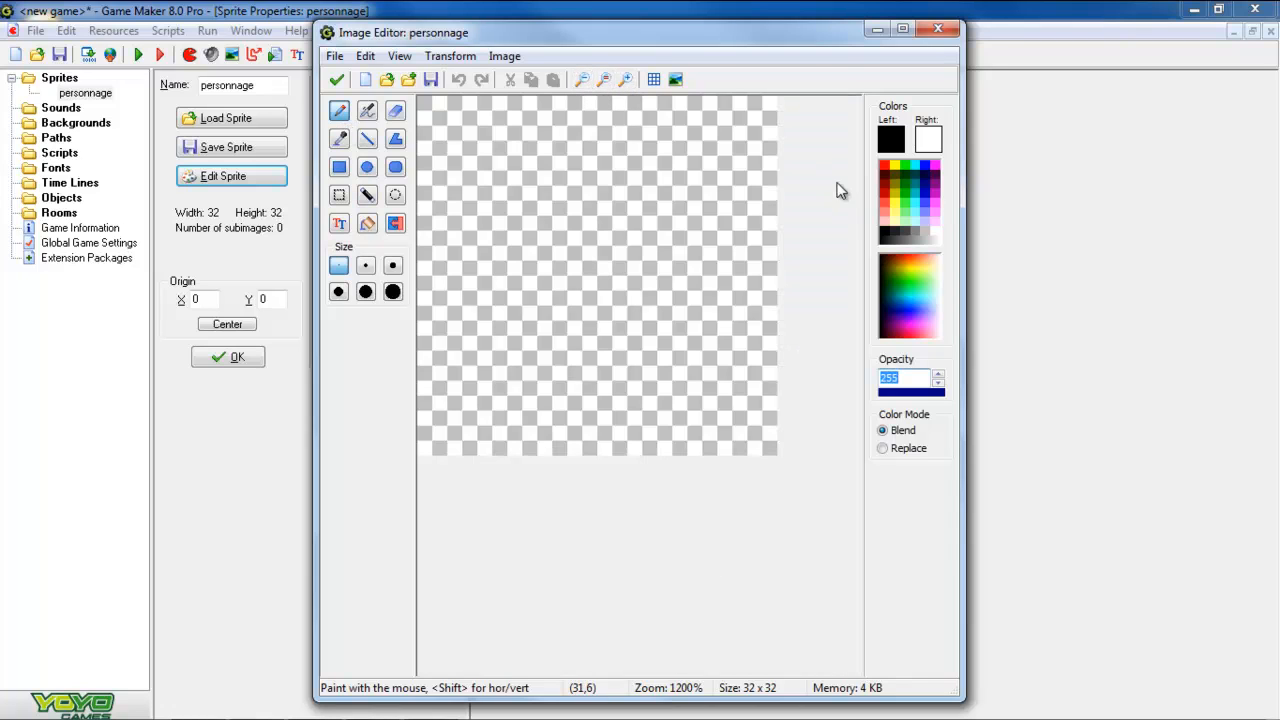
left_click(367, 168)
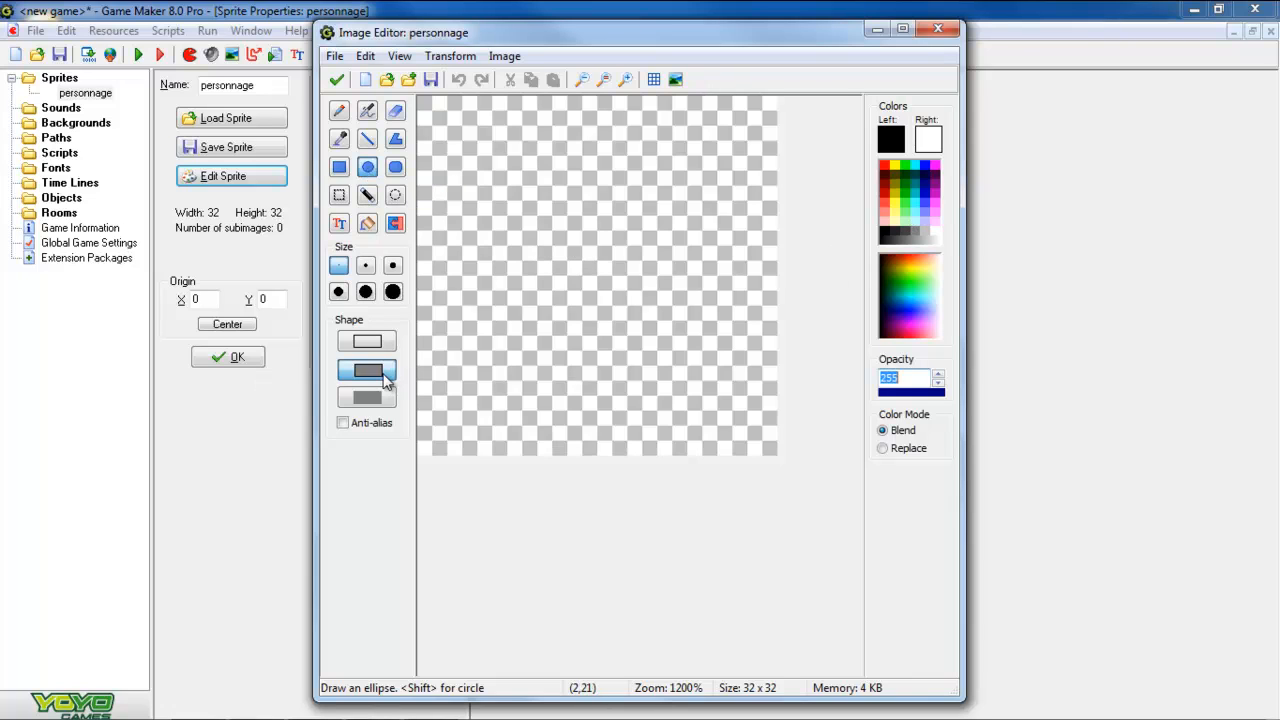
left_click(926, 162)
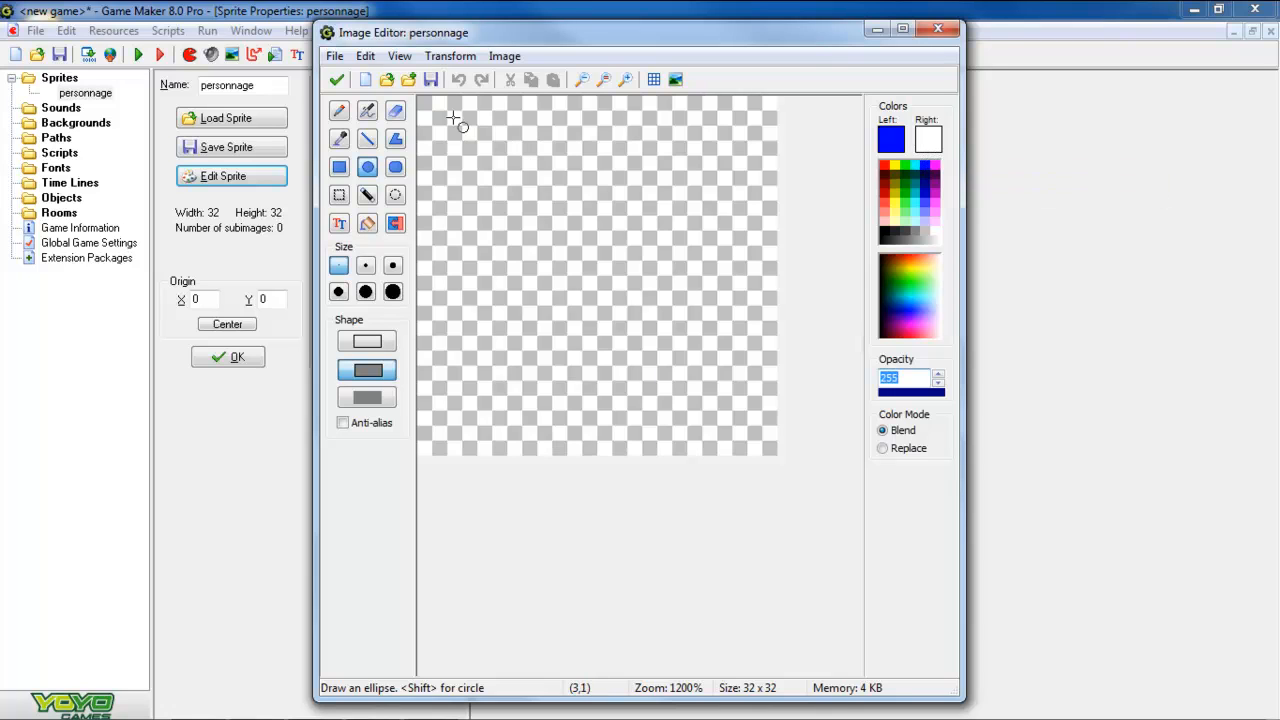
left_click_drag(422, 99, 771, 456)
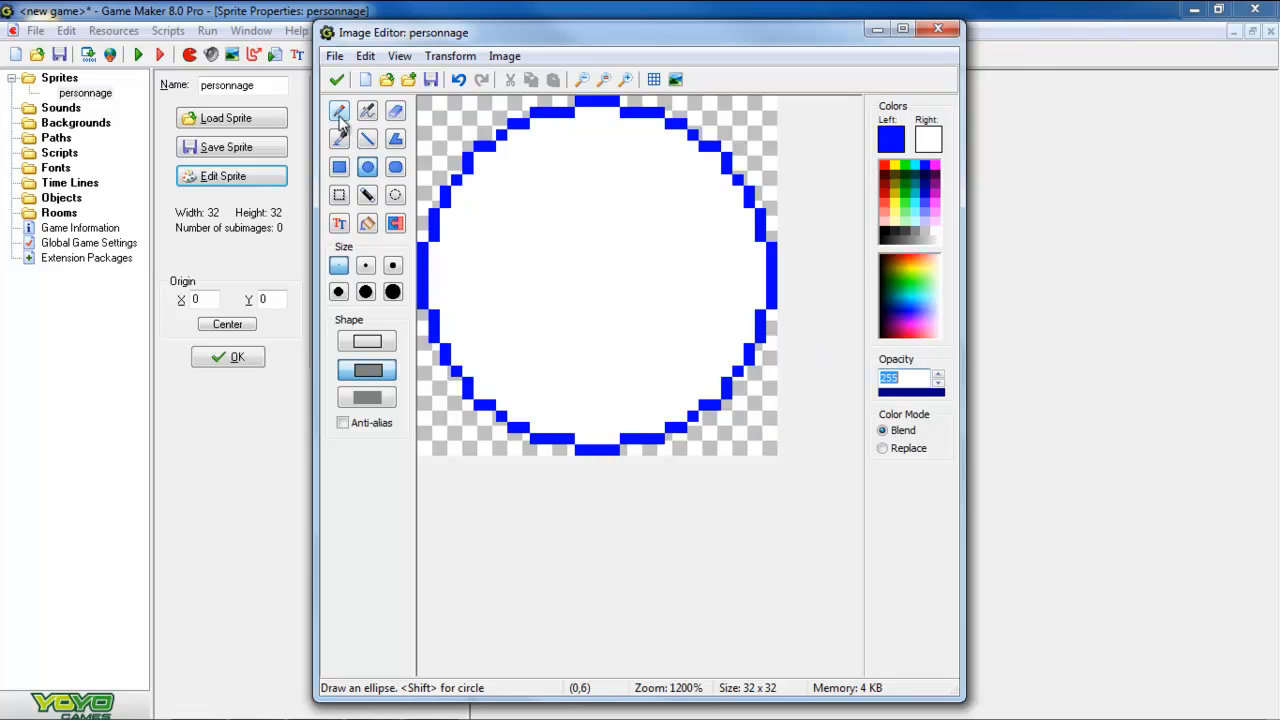
- Trace a one-pixel dark navy ring along the inside of the blue circle outline with the pencil
left_click(339, 112)
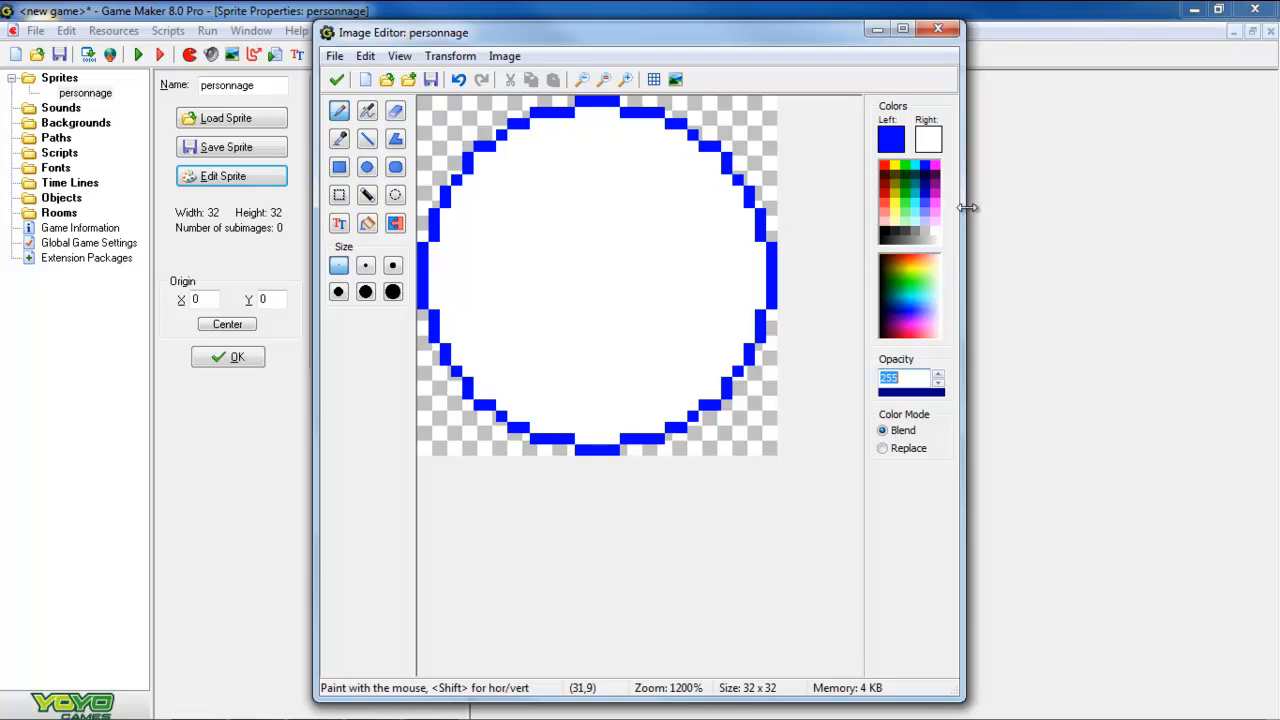
left_click(925, 176)
left_click_drag(620, 108, 535, 122)
mouse_move(659, 121)
left_mouse_down()
mouse_move(634, 120)
mouse_move(671, 134)
left_mouse_up()
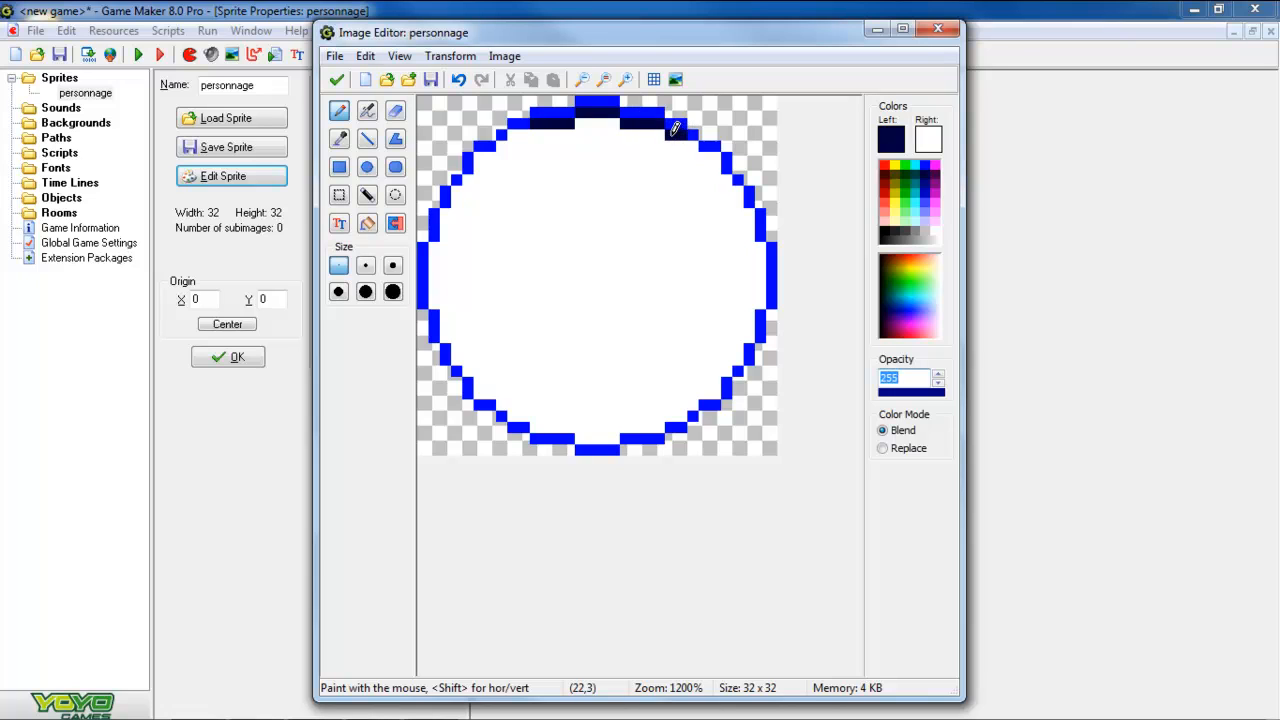
left_click(692, 136)
left_click(707, 150)
left_click(716, 163)
left_click(727, 175)
left_click(740, 192)
left_click(751, 200)
left_click(750, 216)
left_click(751, 229)
left_click_drag(763, 238, 751, 335)
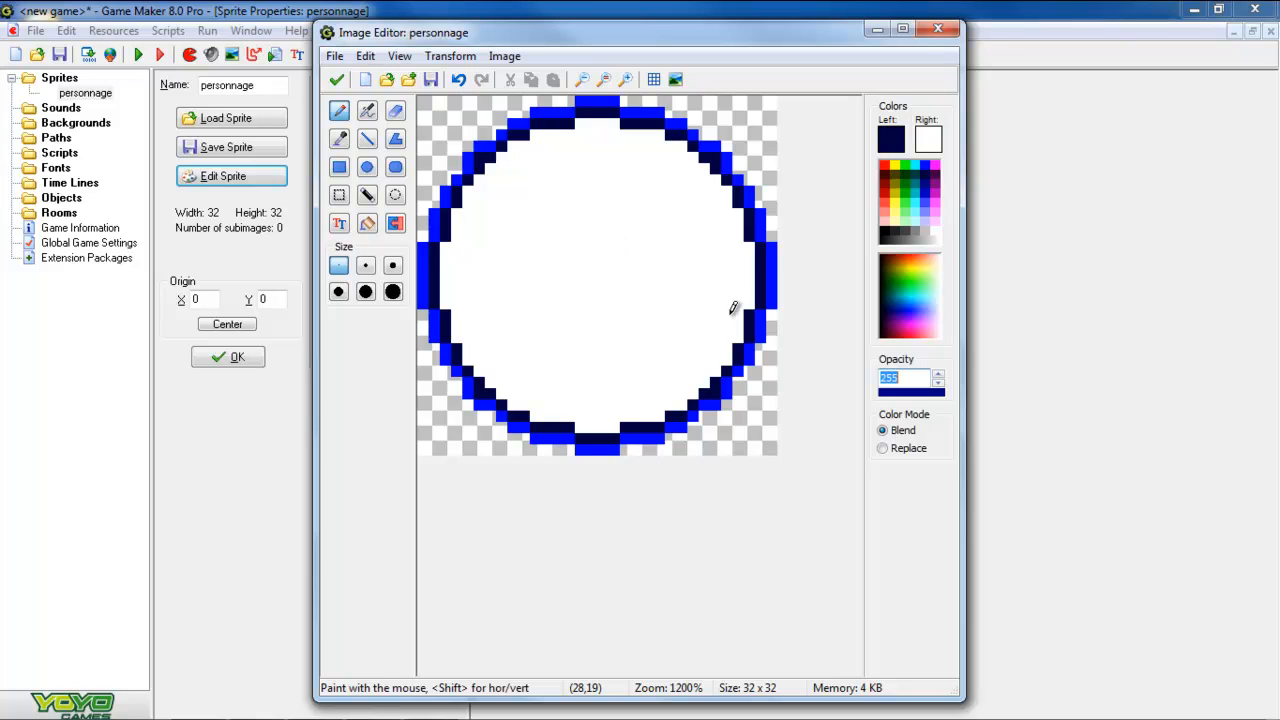
- Flood fill the white interior of the circle with bright blue
left_click(925, 164)
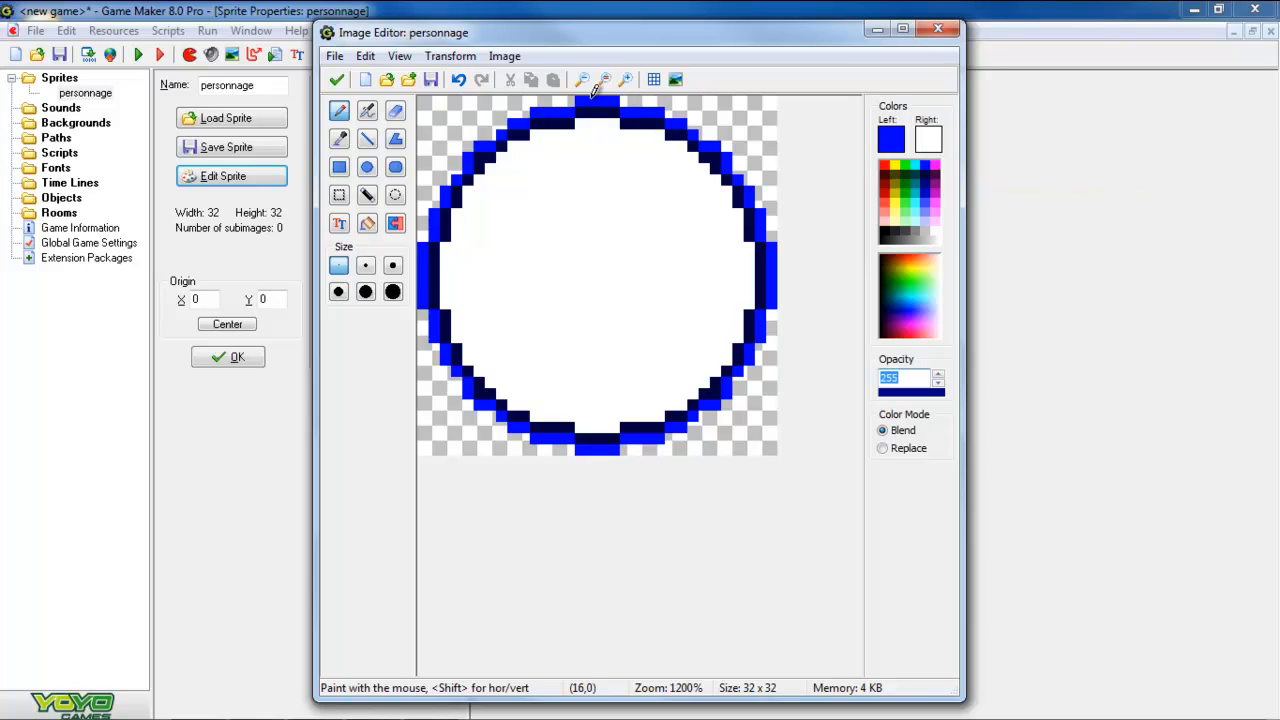
left_click(367, 226)
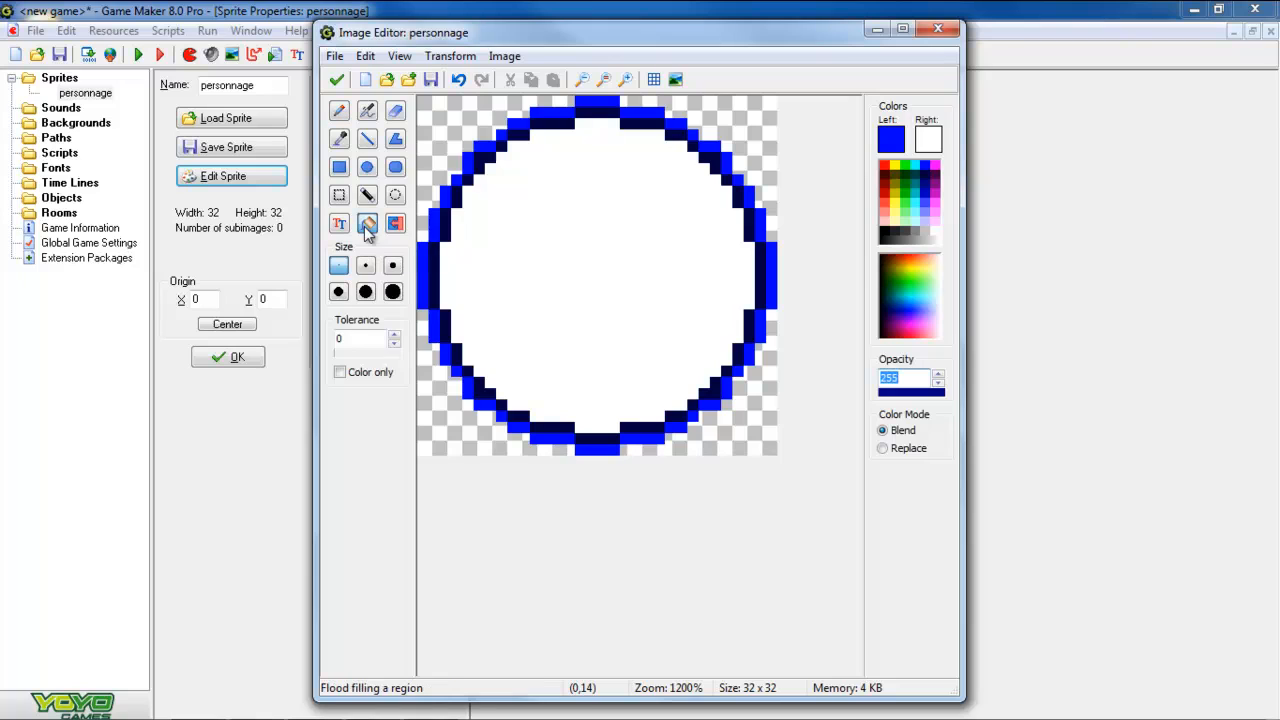
left_click(600, 238)
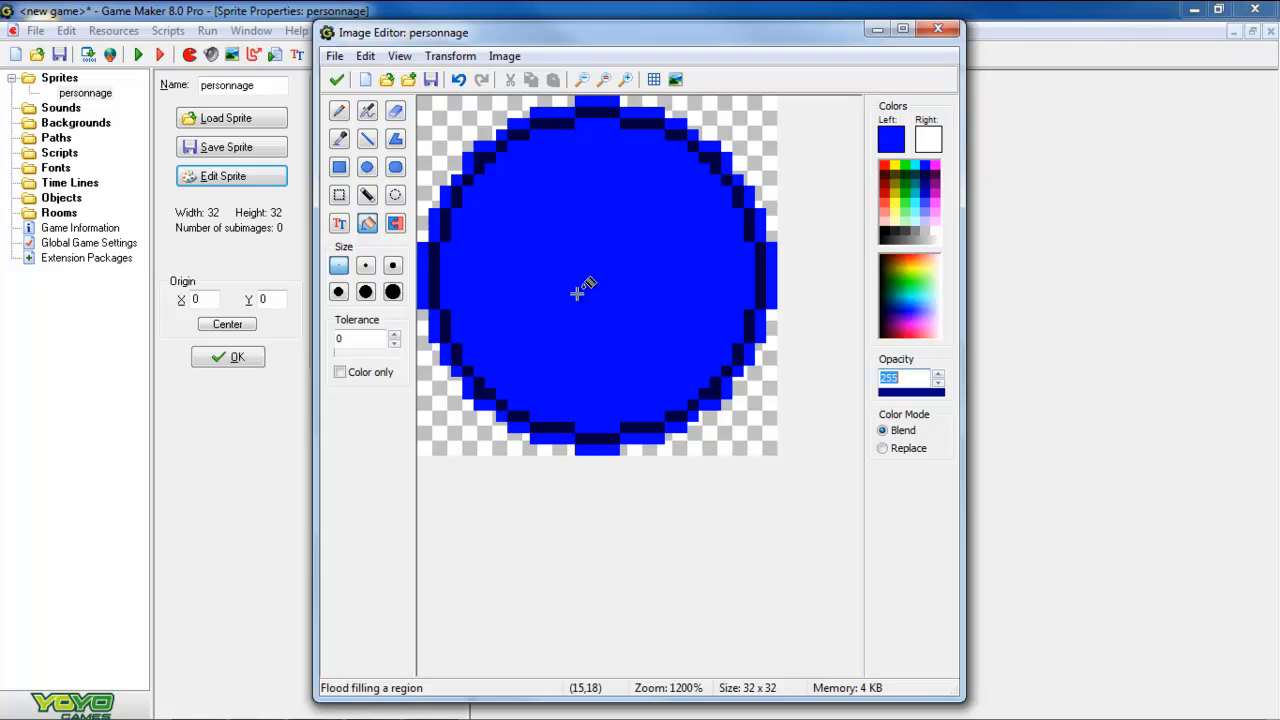
- Draw a wide black-outlined white eye in the upper half of the face with a solid black pupil at its centre
left_click(366, 168)
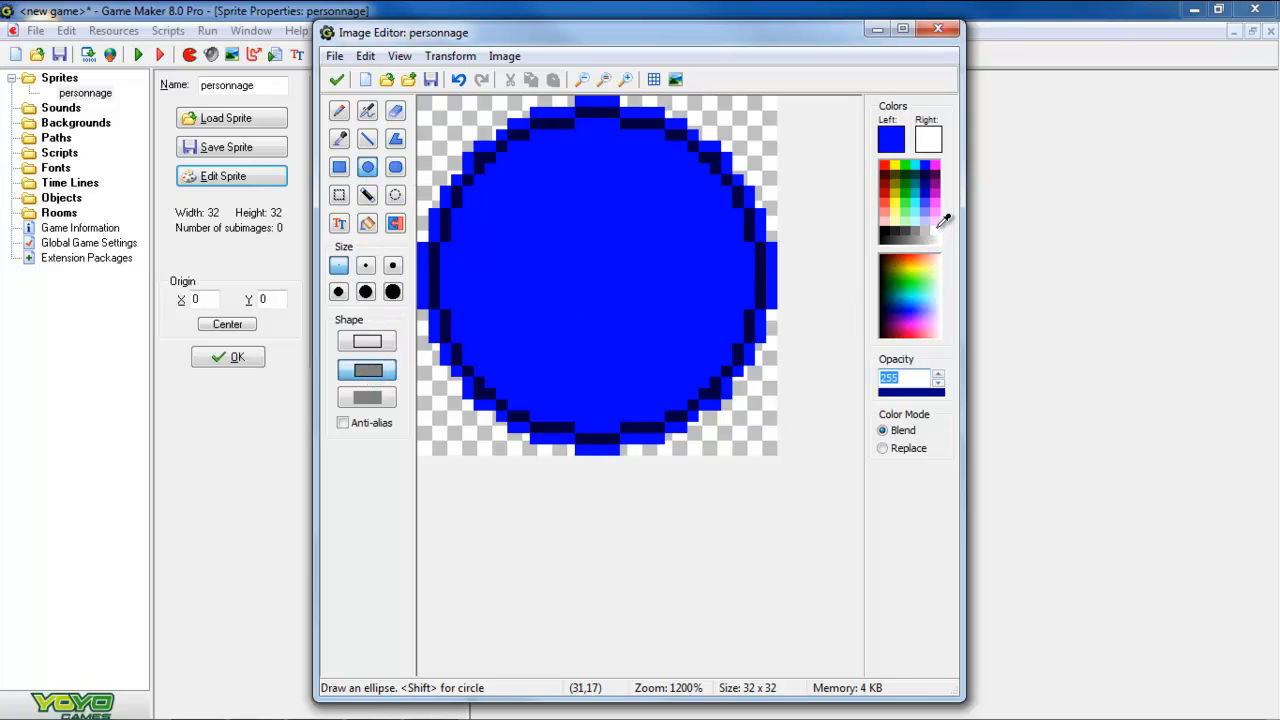
left_click(885, 231)
mouse_move(512, 201)
left_mouse_down()
mouse_move(589, 217)
mouse_move(689, 272)
left_mouse_up()
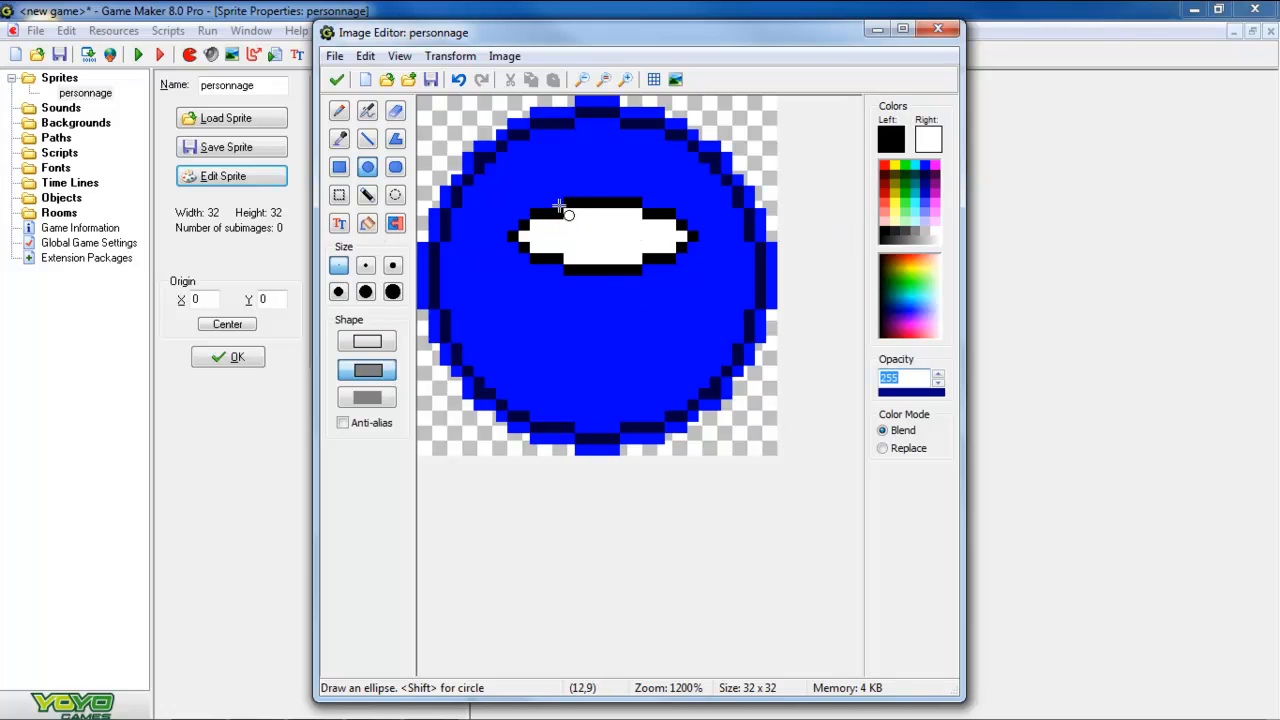
left_click_drag(559, 205, 647, 276)
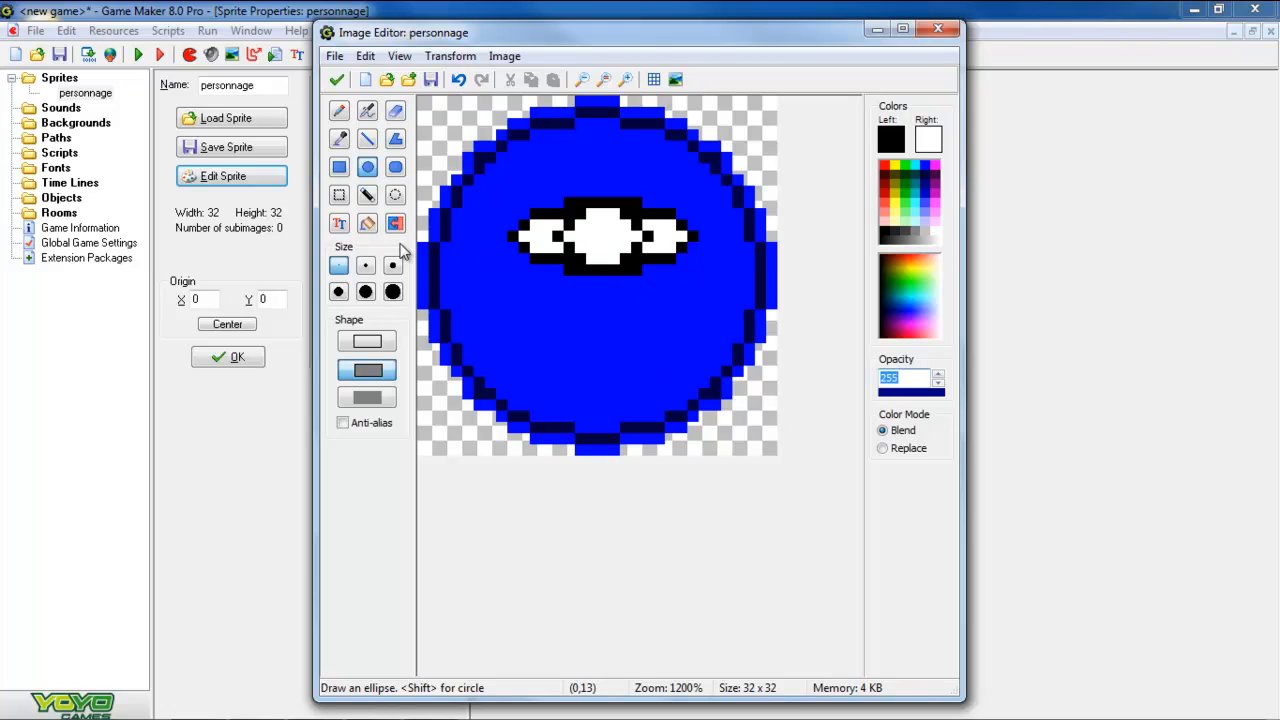
left_click(367, 223)
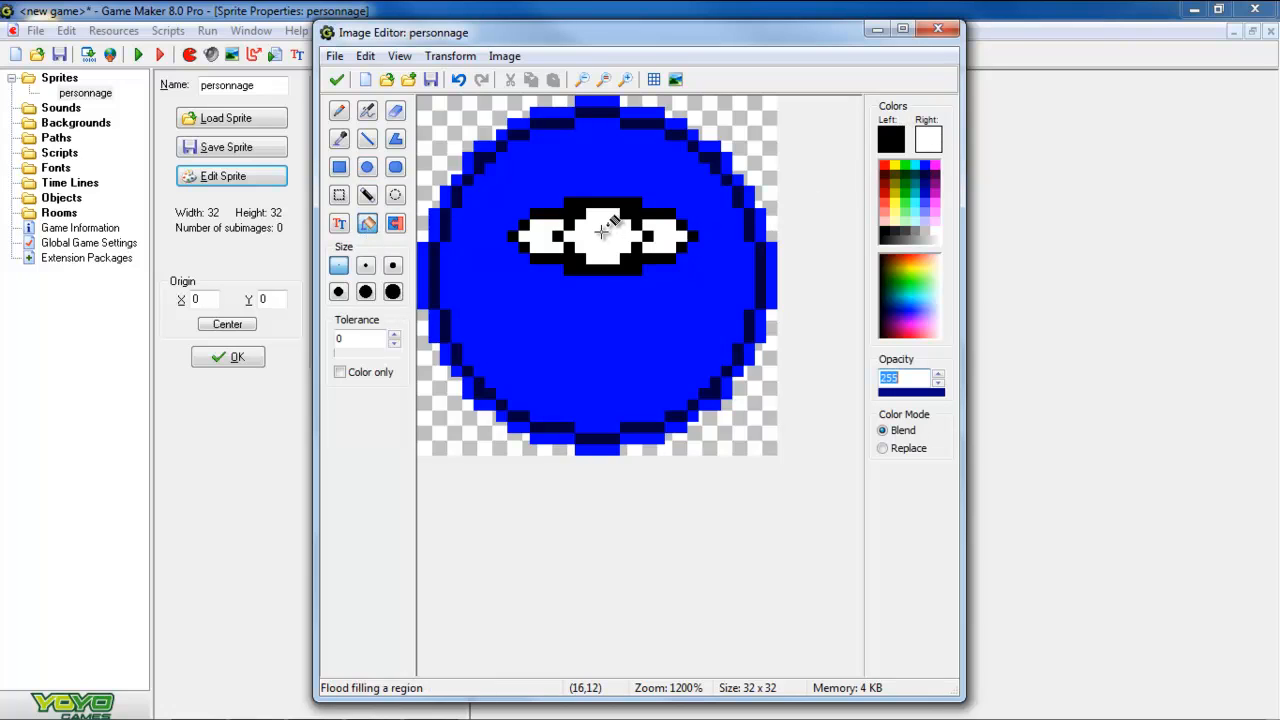
left_click(610, 226)
- Outline an open mouth in black pixels in the lower part of the face, flat on top and narrower below
left_click(339, 111)
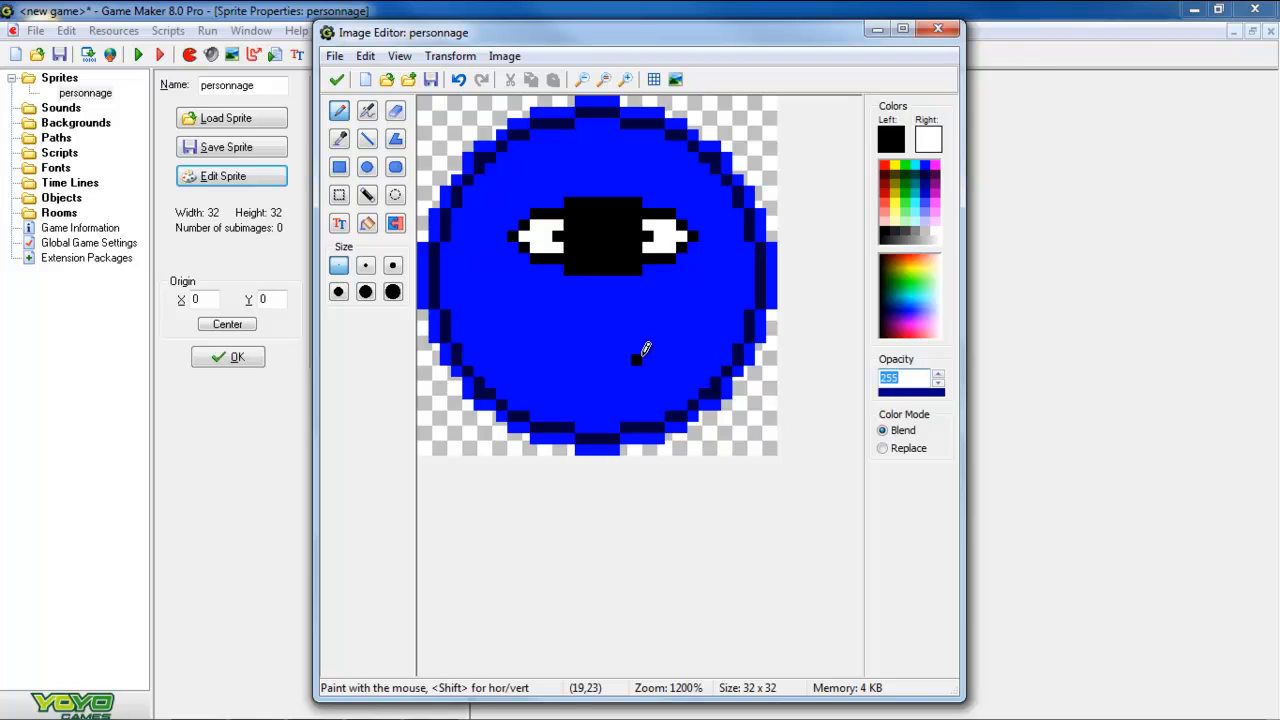
left_click_drag(630, 356, 540, 358)
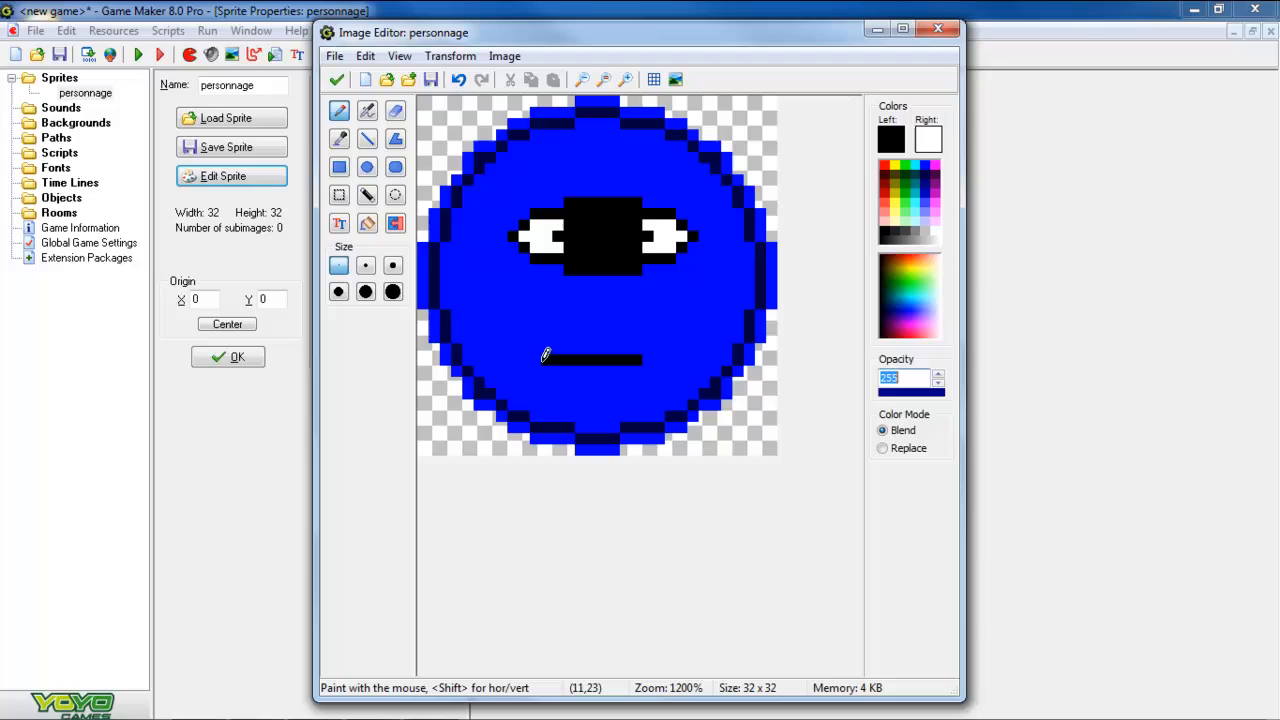
left_click(633, 372)
left_click_drag(610, 393, 577, 393)
left_click(546, 370)
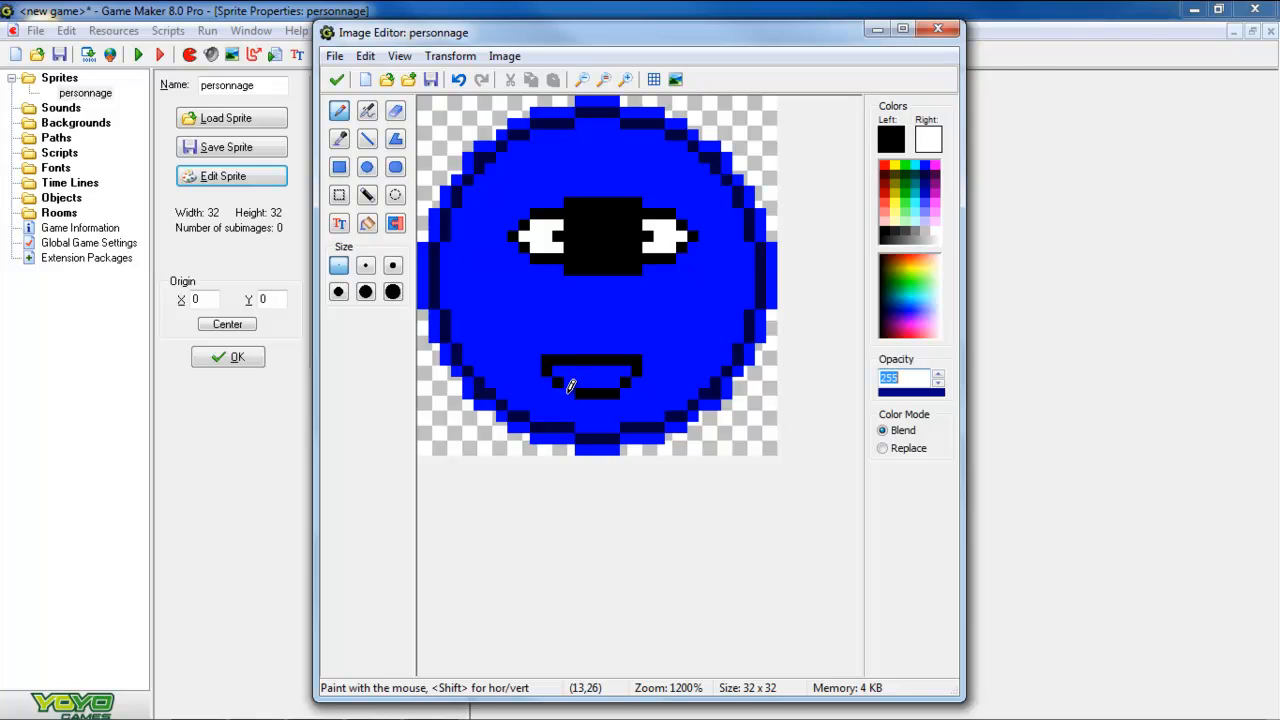
- Add short diagonal black lines at both mouth corners and repaint the stray white pixel in blue
left_click(545, 338)
left_click_drag(535, 348, 523, 359)
left_click(640, 345)
right_click(639, 345)
left_click(641, 340)
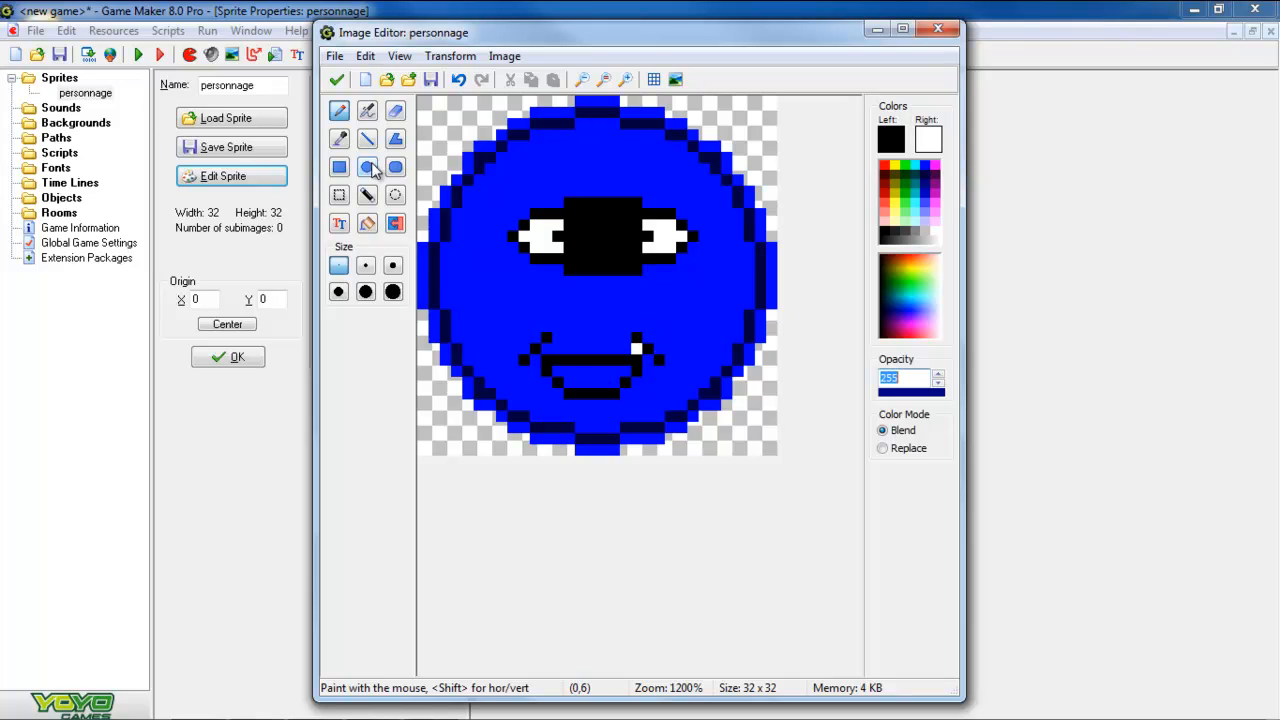
left_click(925, 164)
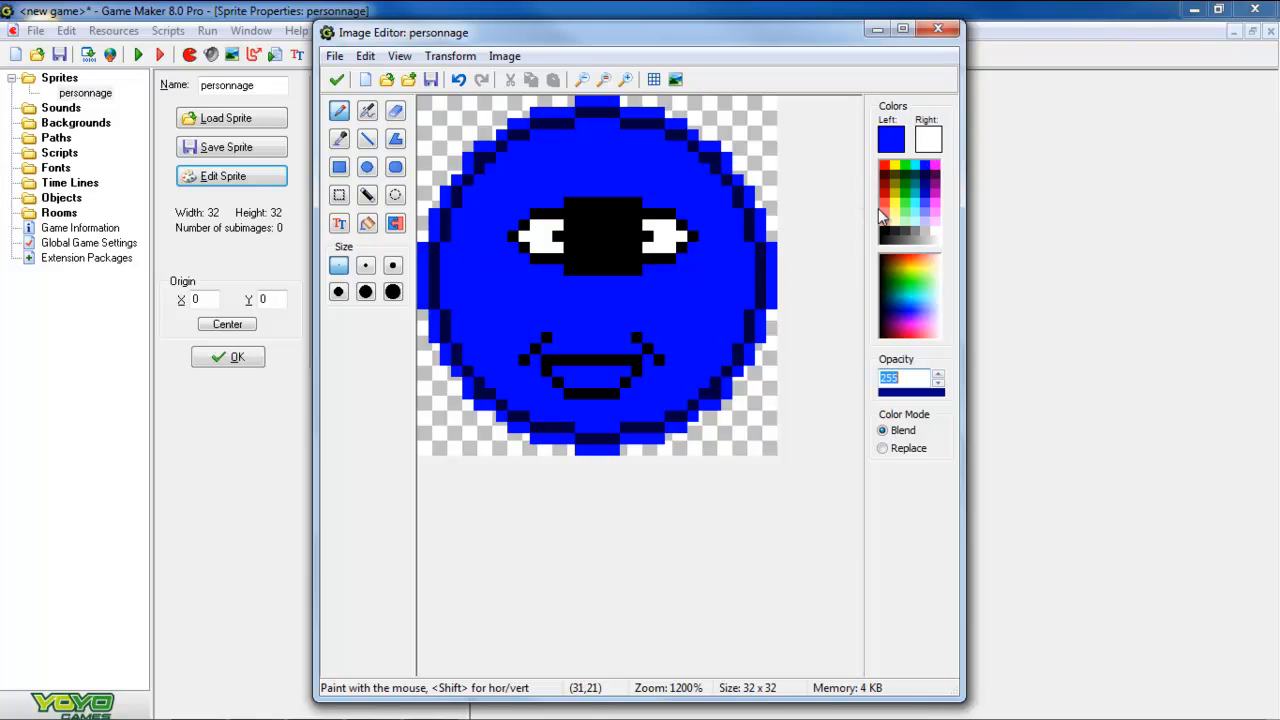
- Colour the inside of the mouth red with the pencil
left_click(885, 233)
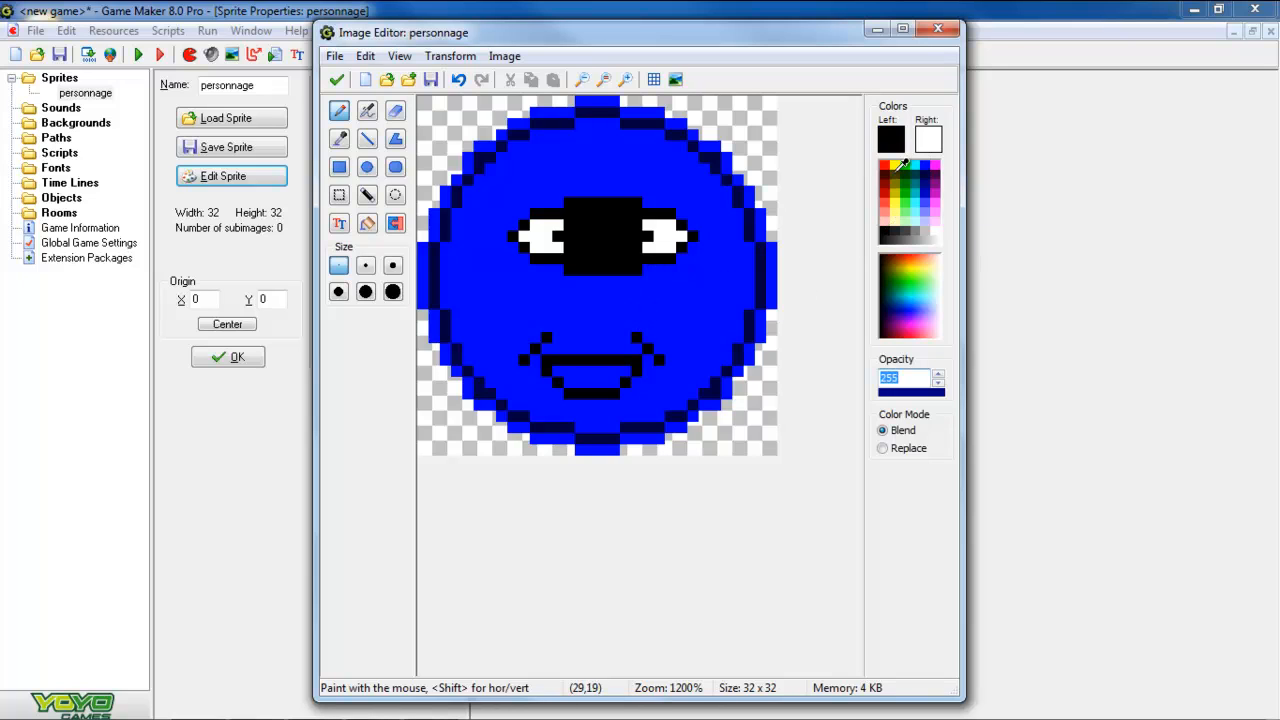
left_click(885, 165)
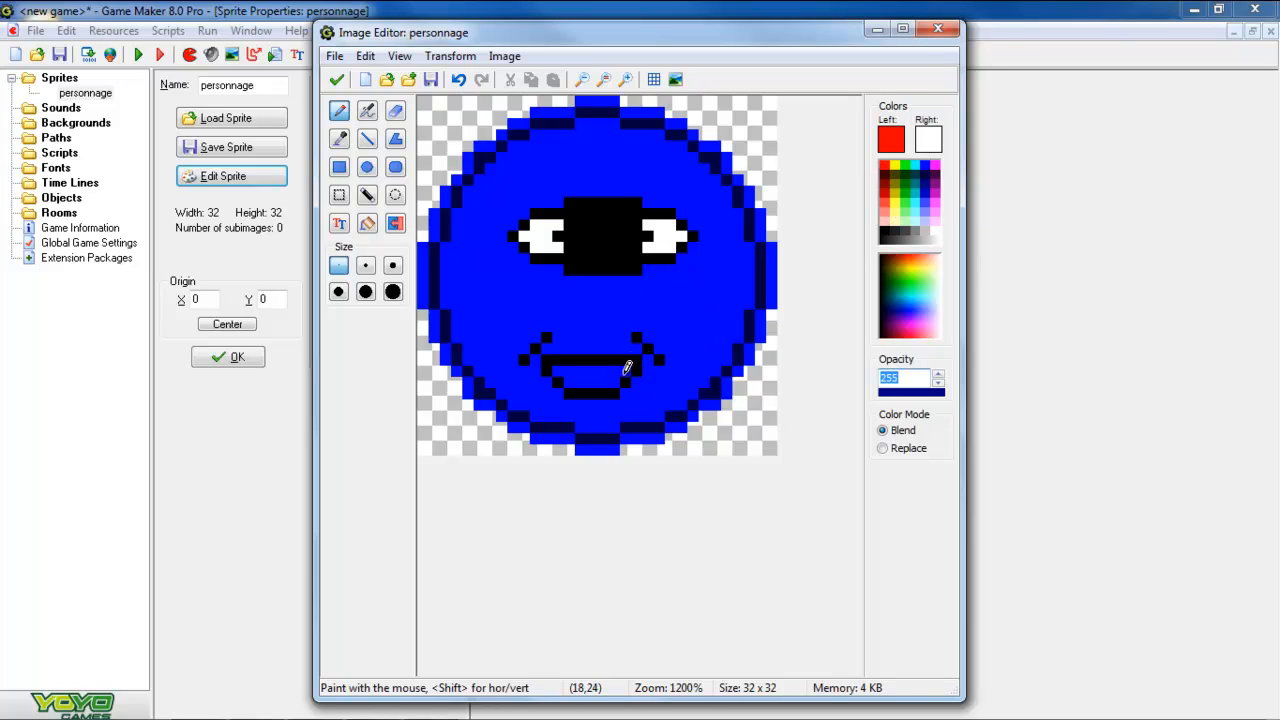
mouse_move(630, 368)
left_mouse_down()
mouse_move(569, 364)
mouse_move(559, 368)
mouse_move(592, 380)
mouse_move(568, 378)
left_mouse_up()
- Accept the finished drawing and turn on the sprite preview
left_click(336, 82)
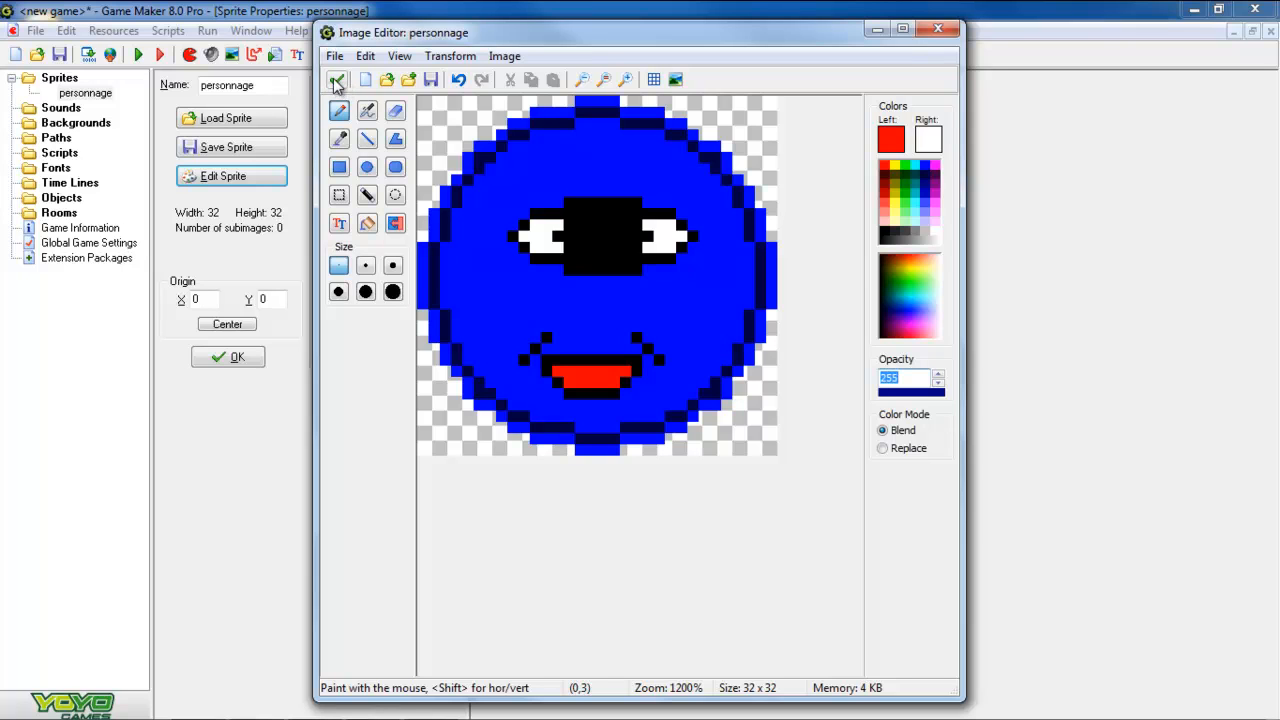
left_click(336, 82)
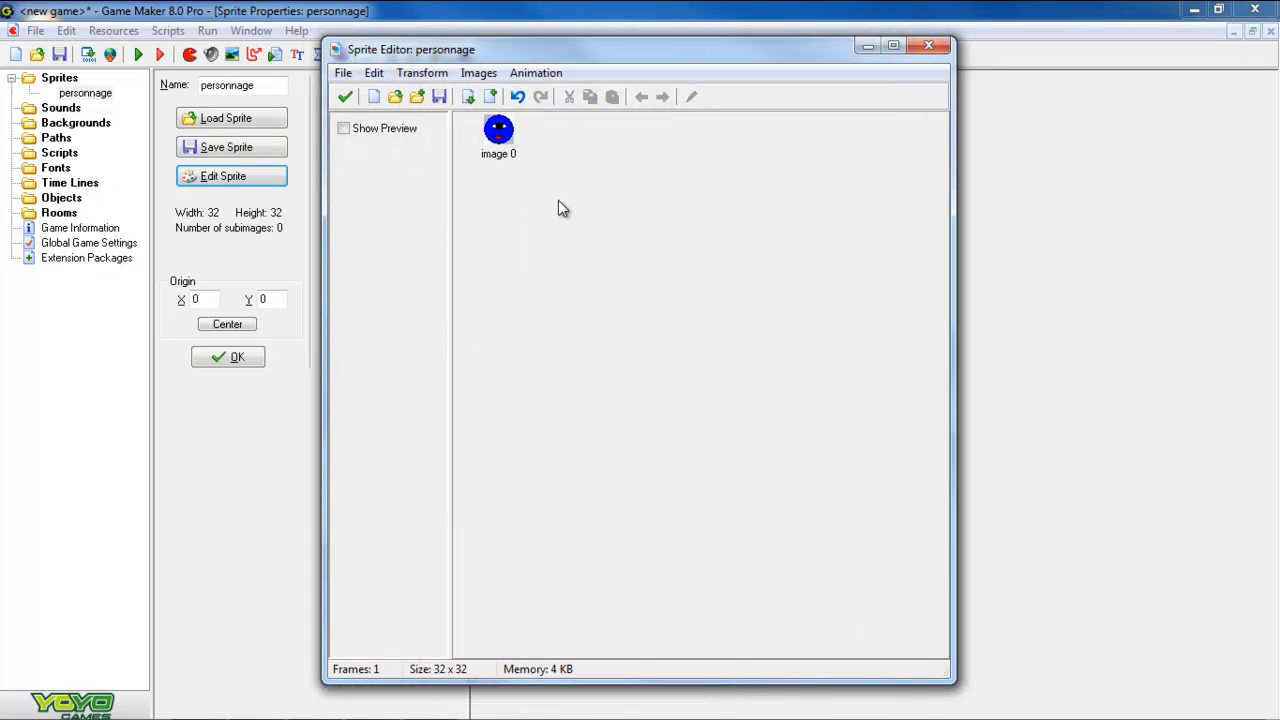
left_click(343, 129)
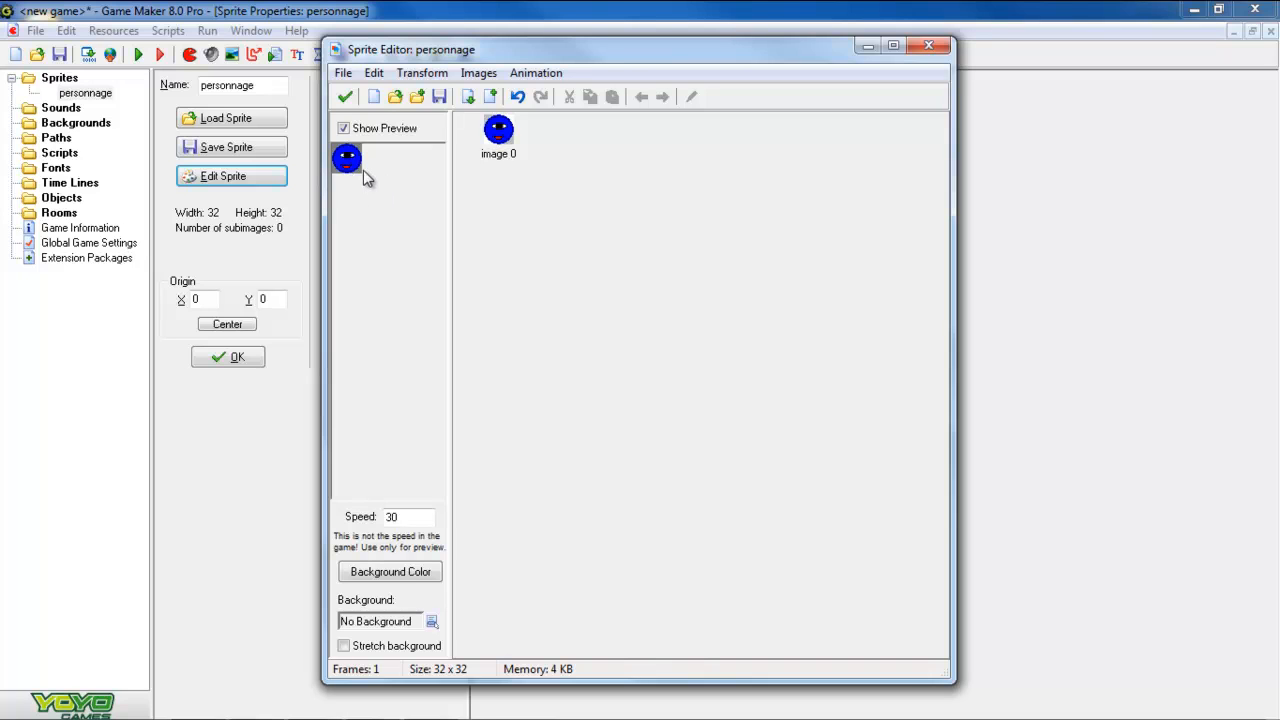
- Accept the blue face image into the sprite and rename the sprite ennemi
left_click(345, 97)
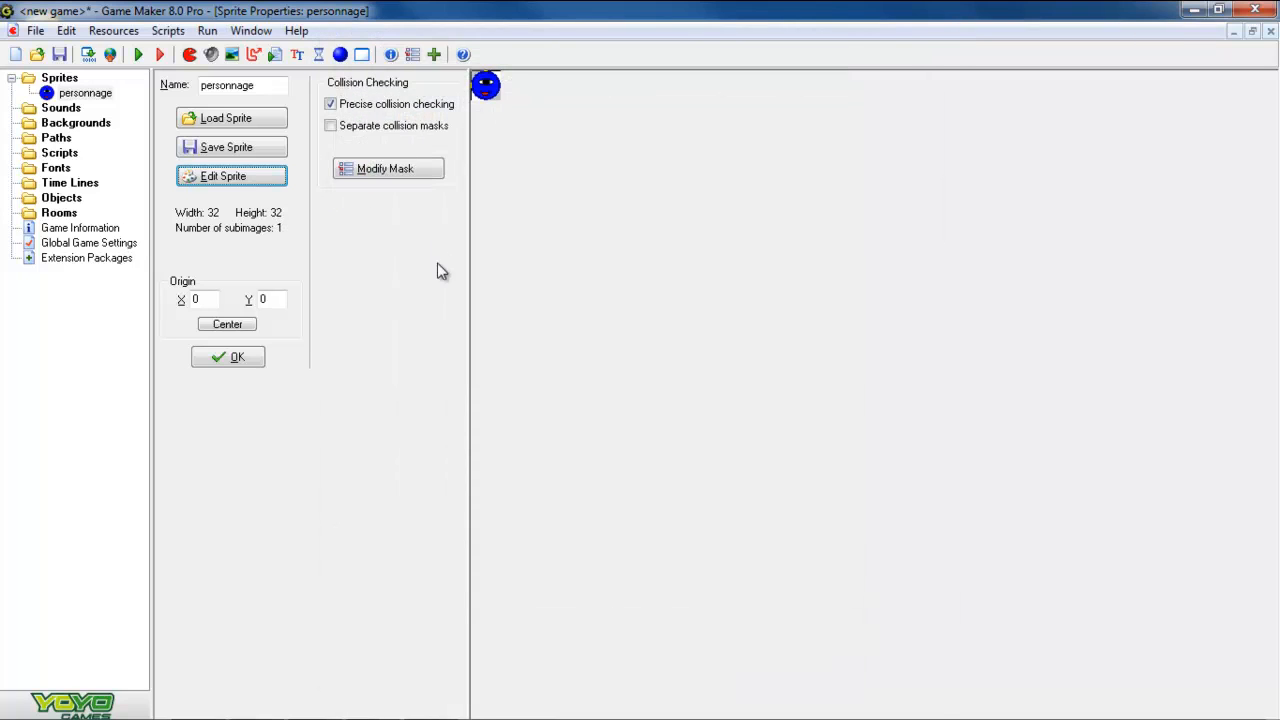
left_click(210, 356)
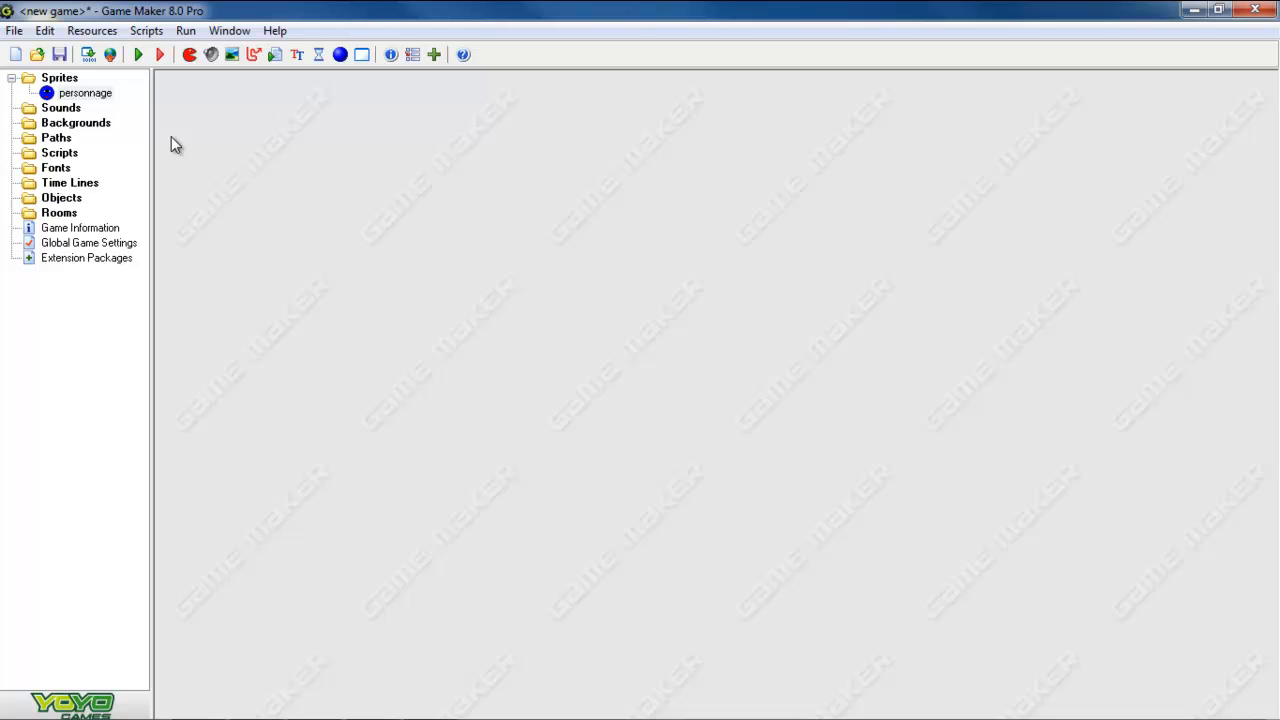
double_click(88, 94)
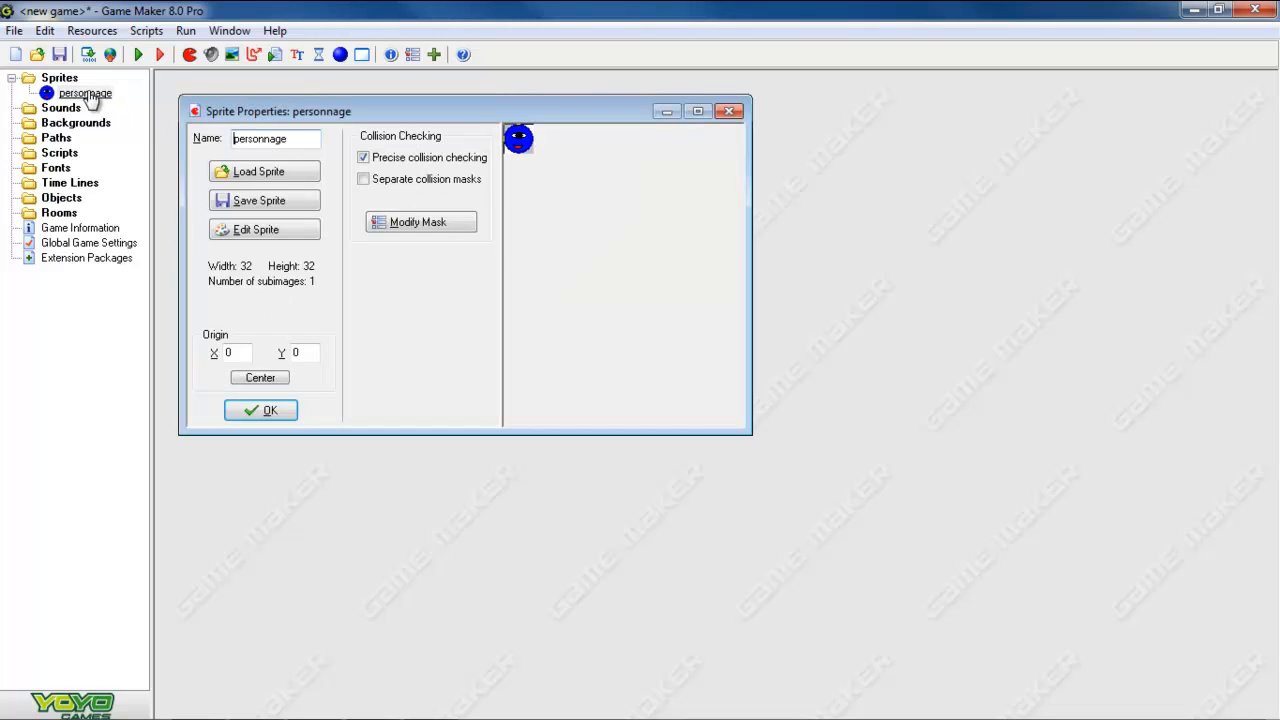
double_click(226, 106)
double_click(258, 86)
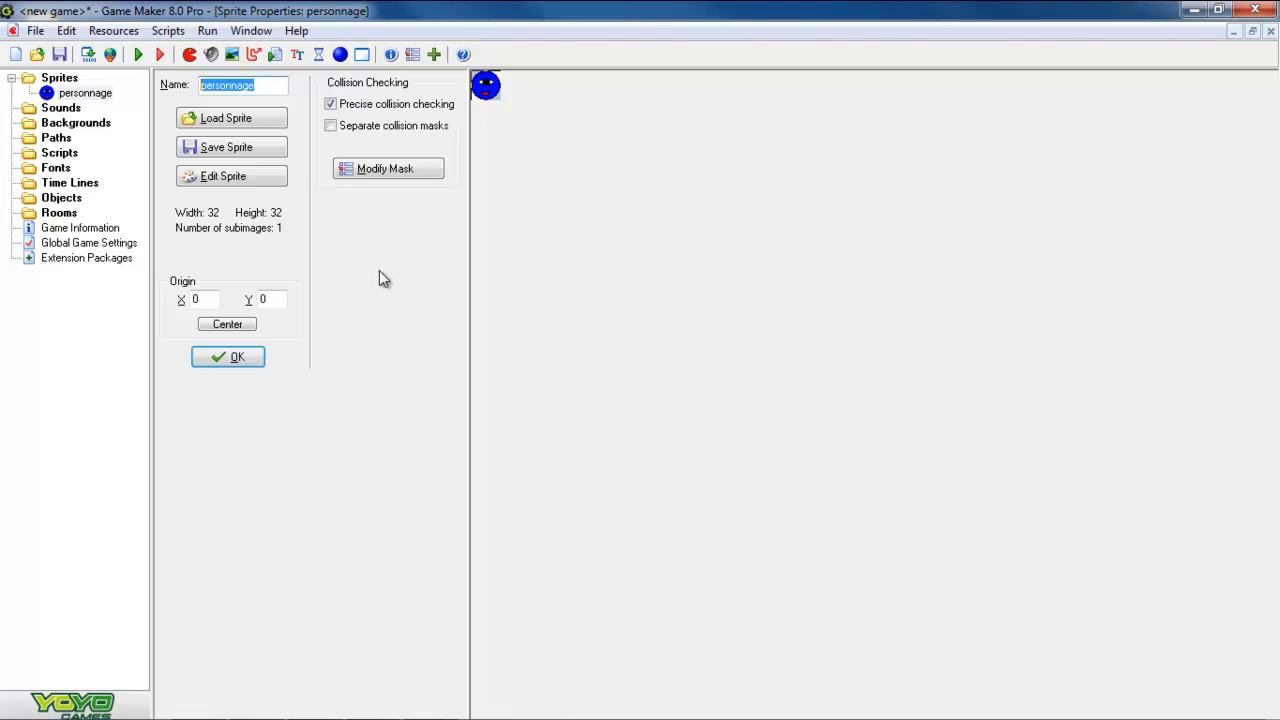
type("ennemi")
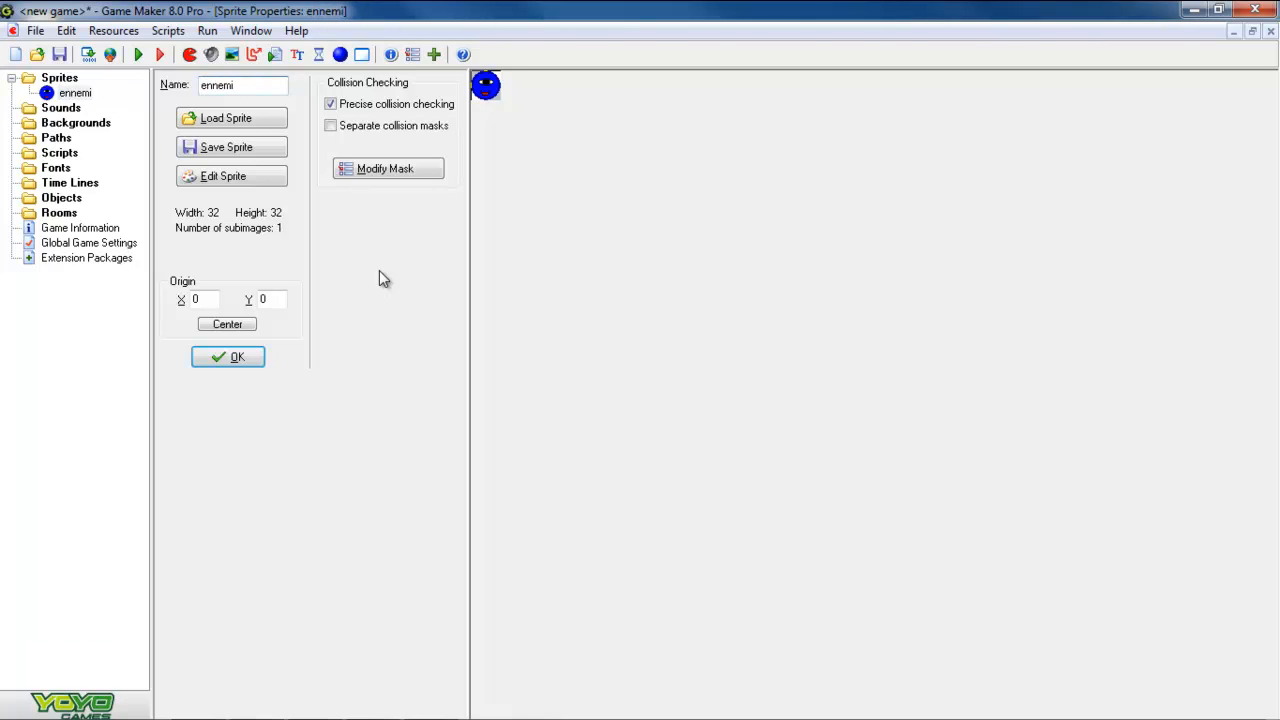
left_click(210, 360)
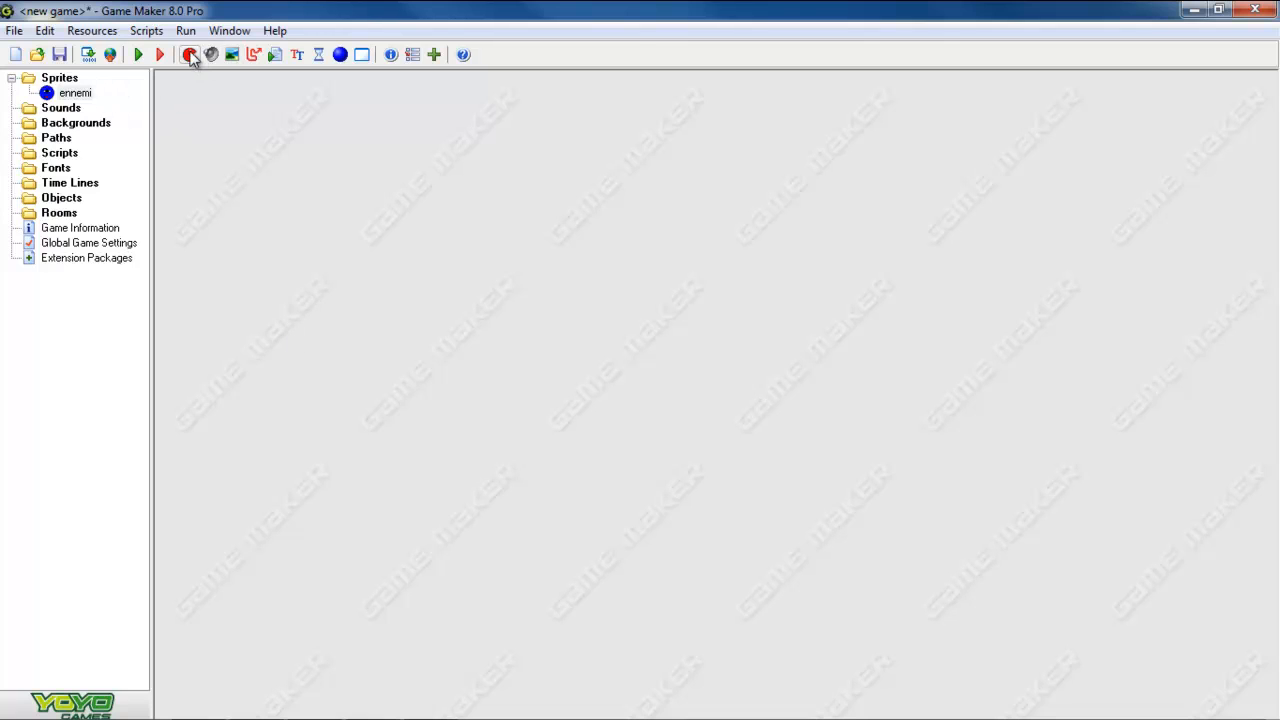
- Create a second sprite and name it personnage
left_click(57, 80)
right_click(57, 80)
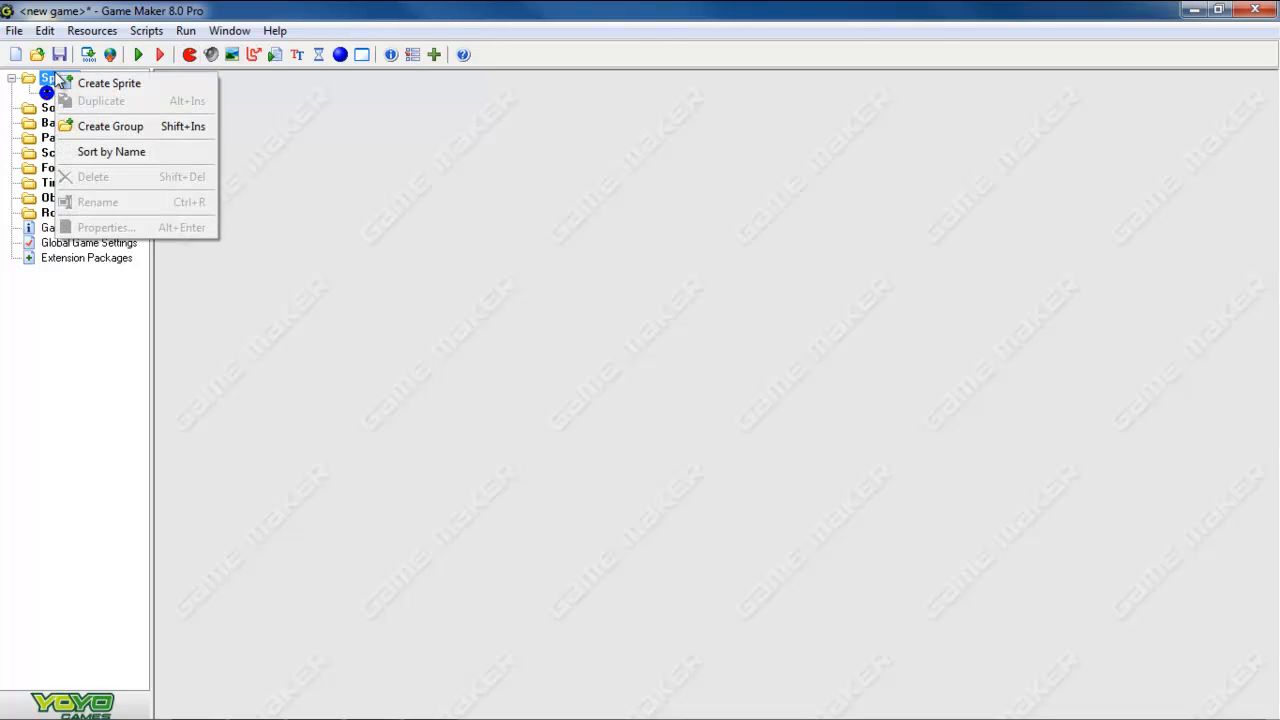
left_click(247, 112)
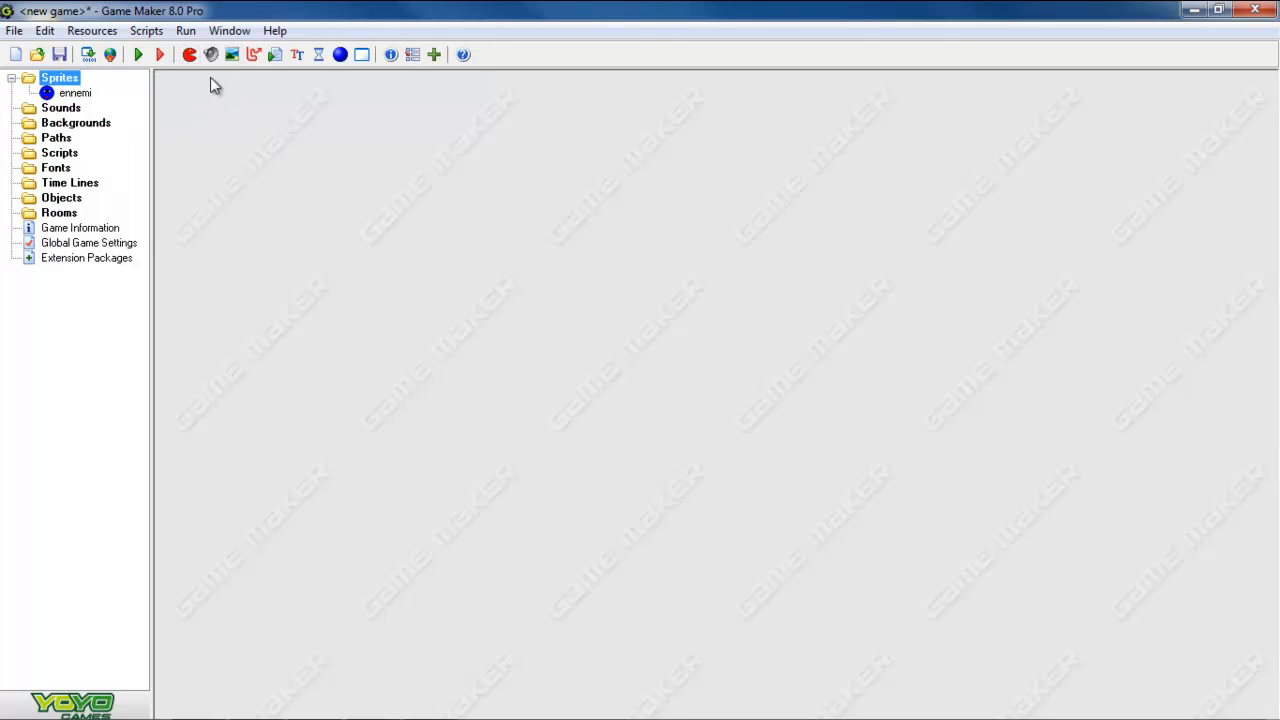
left_click(190, 58)
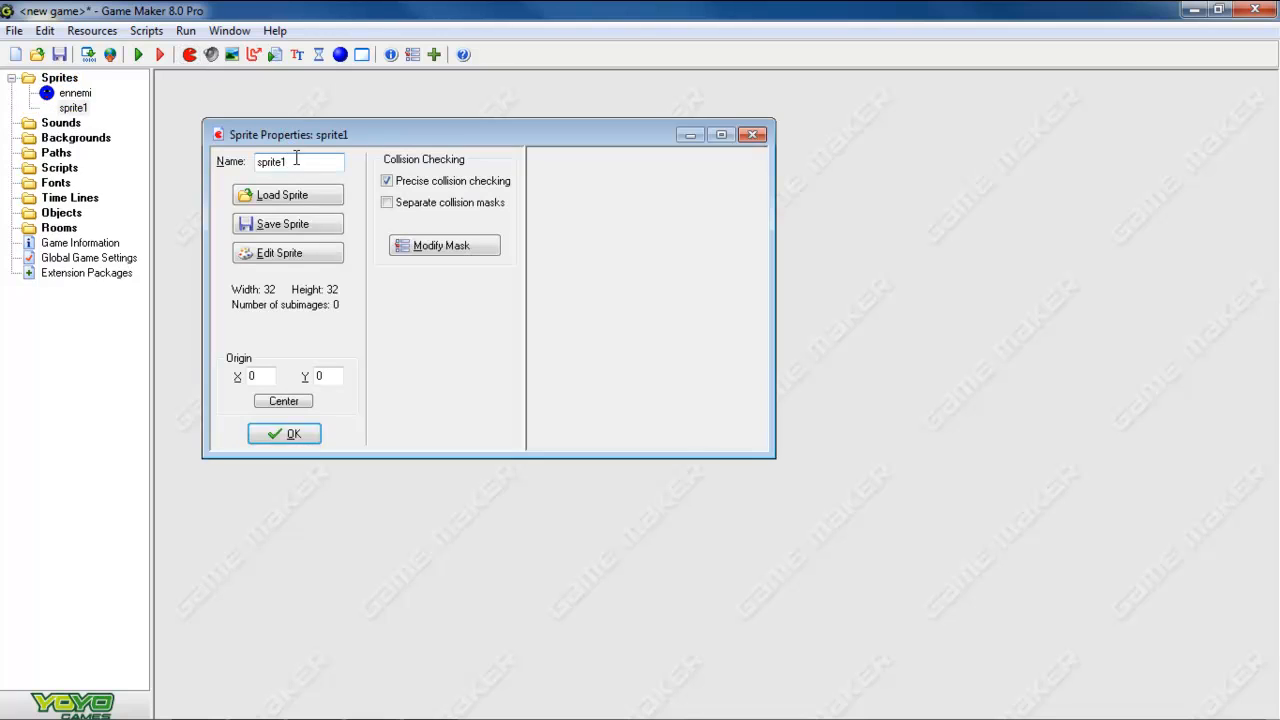
double_click(289, 134)
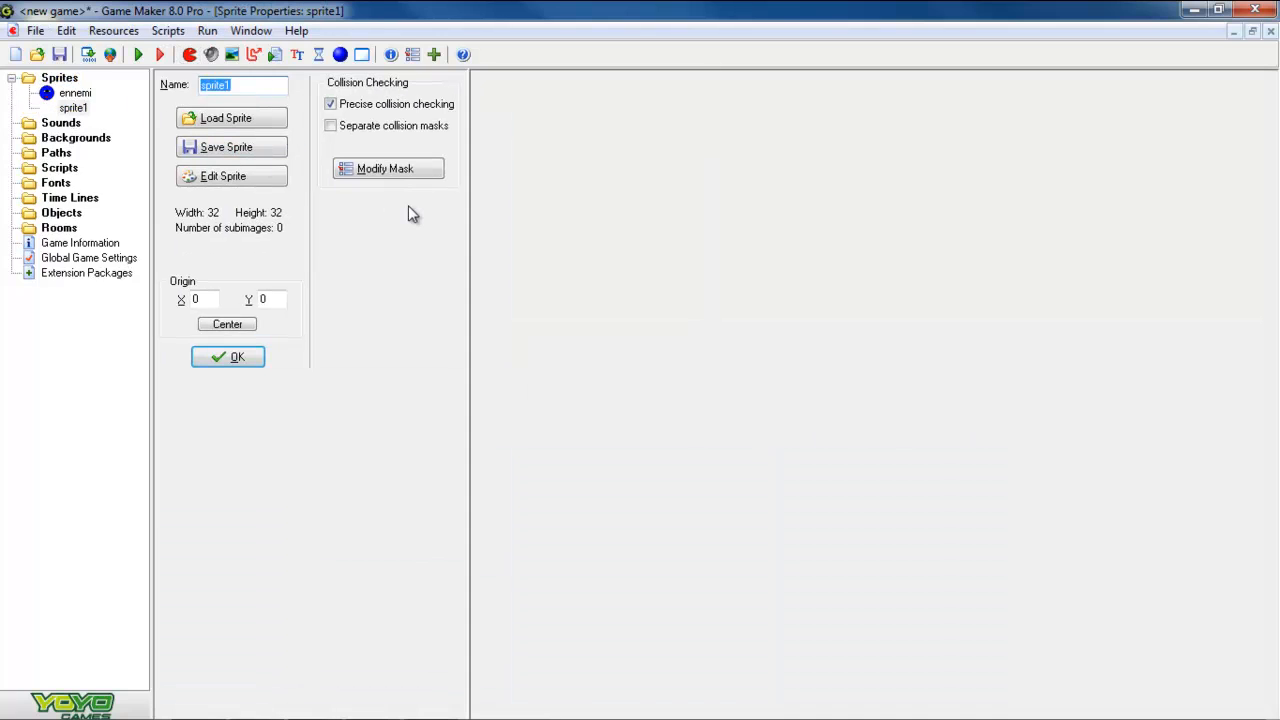
type("personnage")
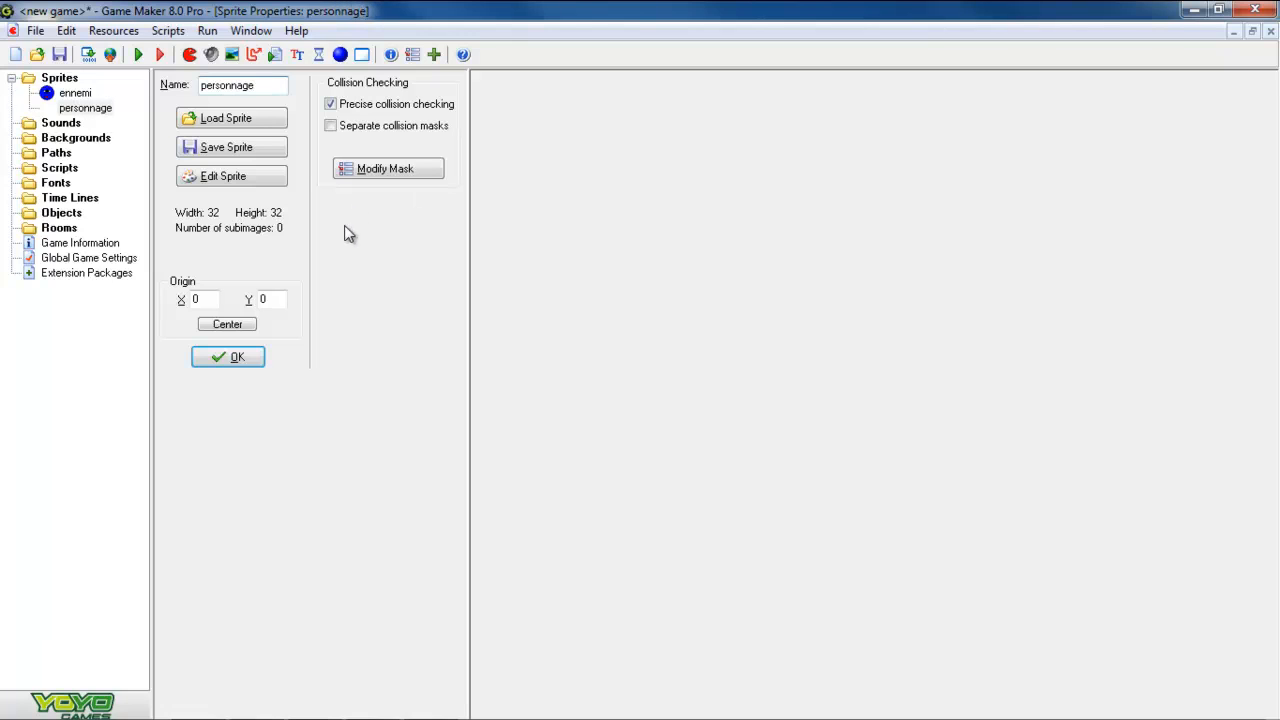
- Create a blank 32 x 32 image for the new personnage sprite
left_click(213, 175)
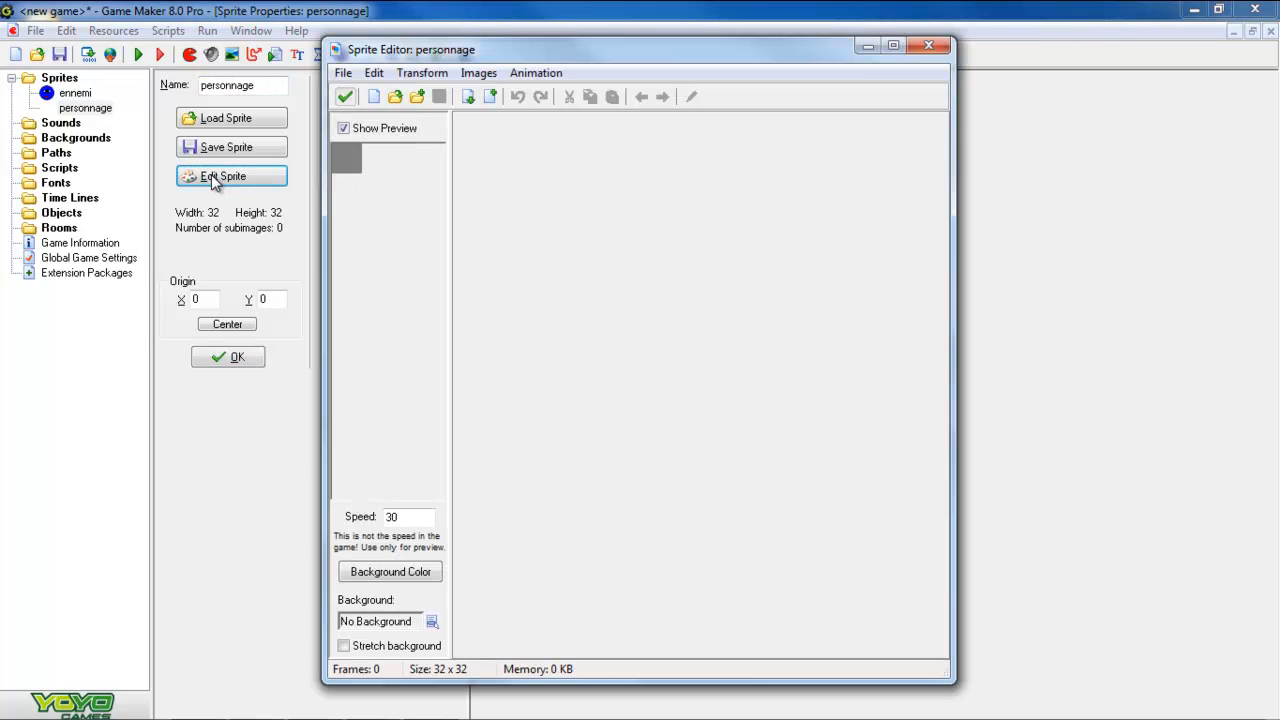
left_click(373, 97)
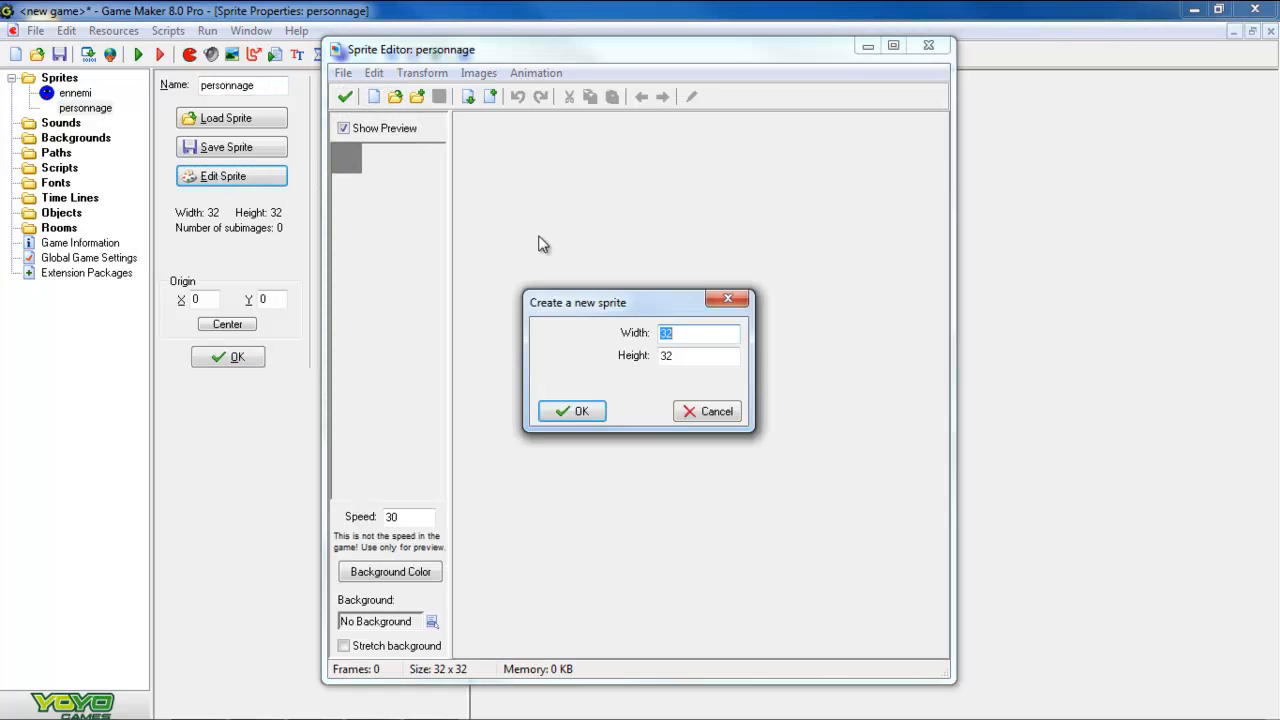
left_click(572, 411)
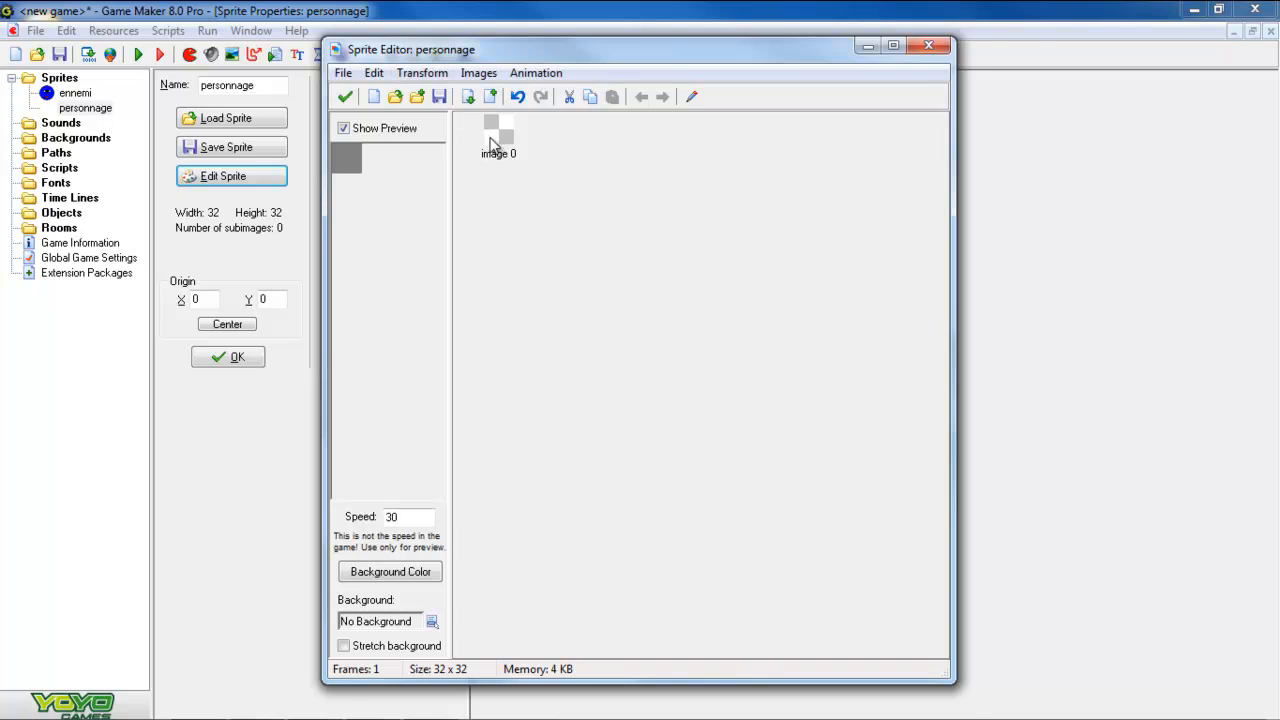
- Draw a white-filled ellipse with a red outline across the whole canvas of the blank image
double_click(490, 145)
left_click(623, 81)
left_click(623, 81)
left_click(623, 81)
left_click(623, 80)
left_click(623, 80)
left_click(623, 80)
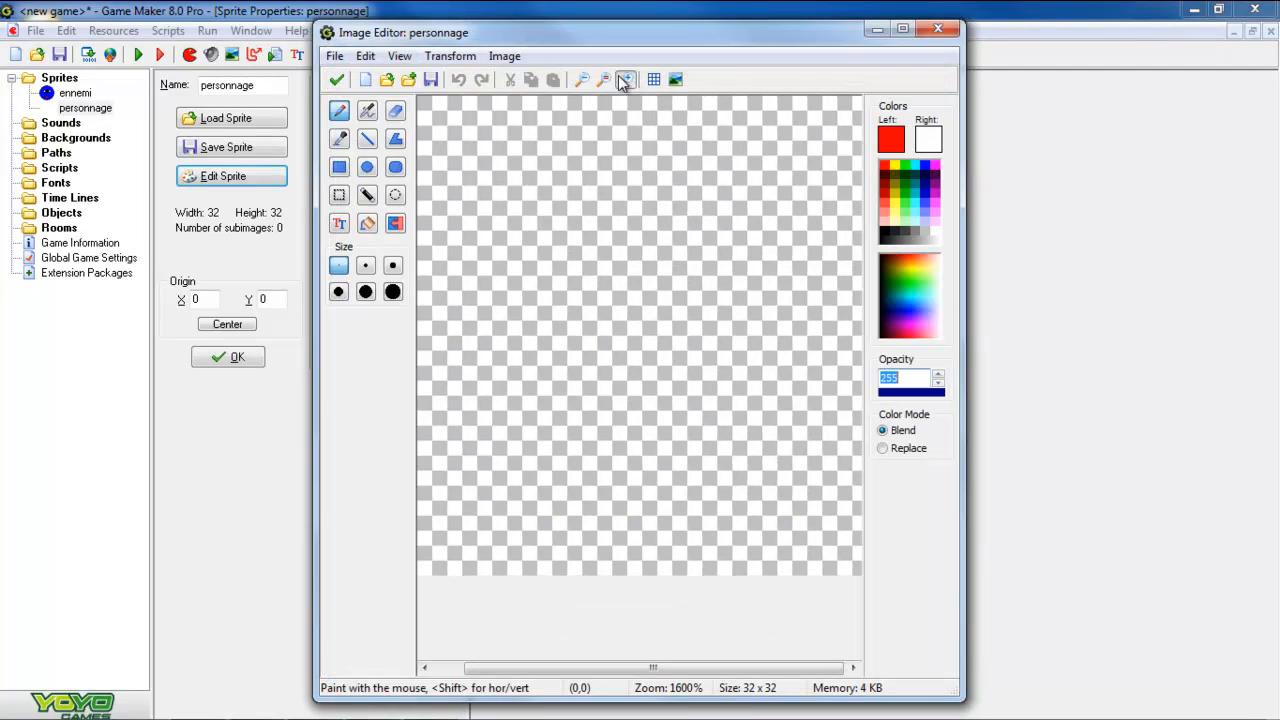
left_click(580, 80)
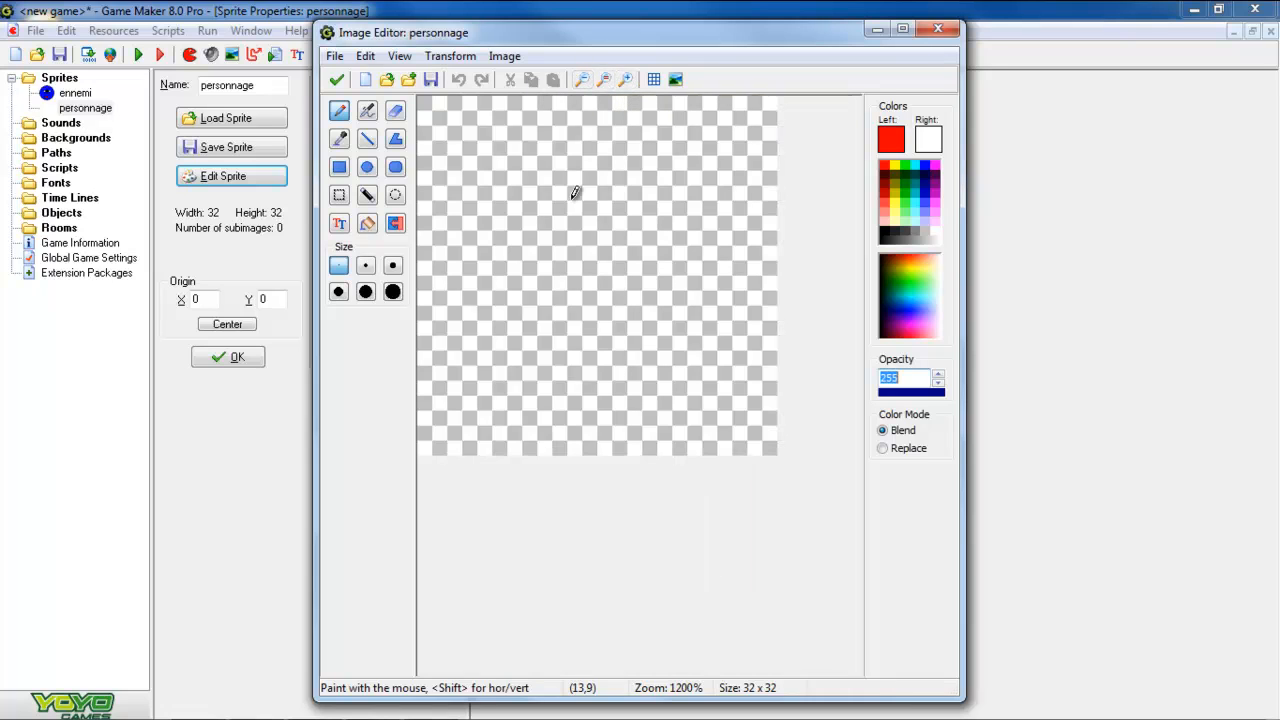
left_click(364, 168)
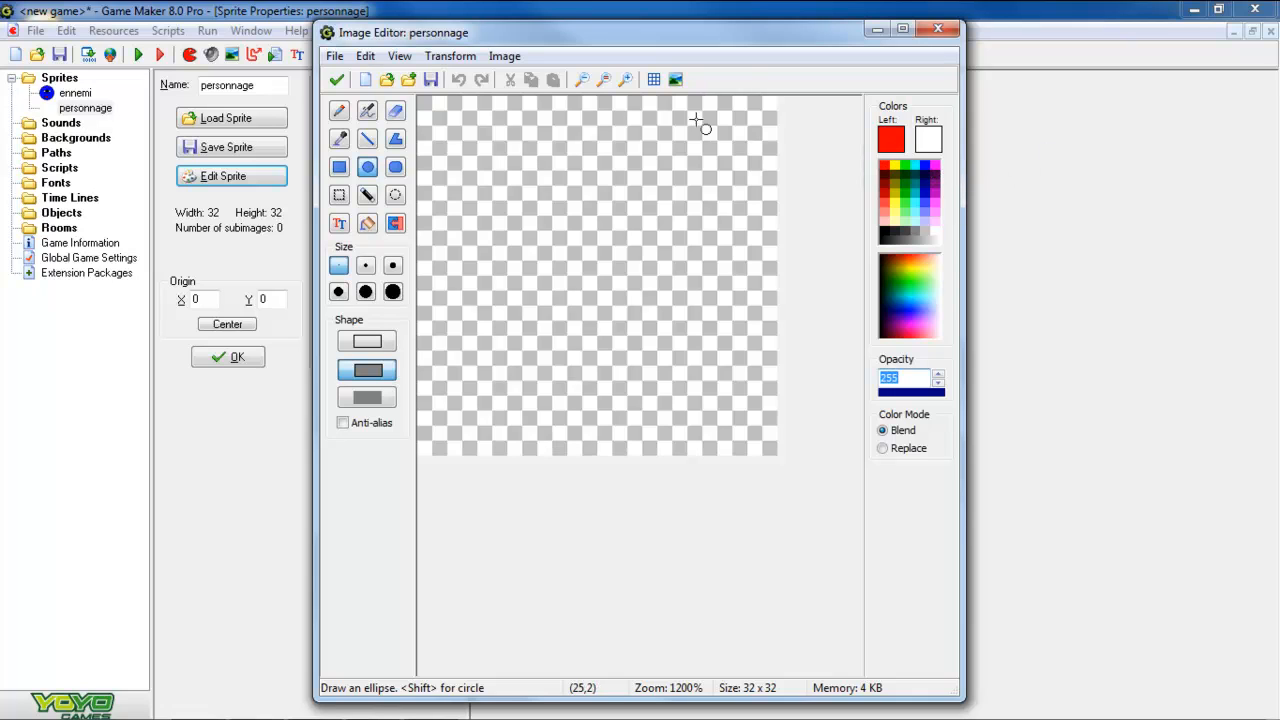
left_click_drag(424, 101, 776, 446)
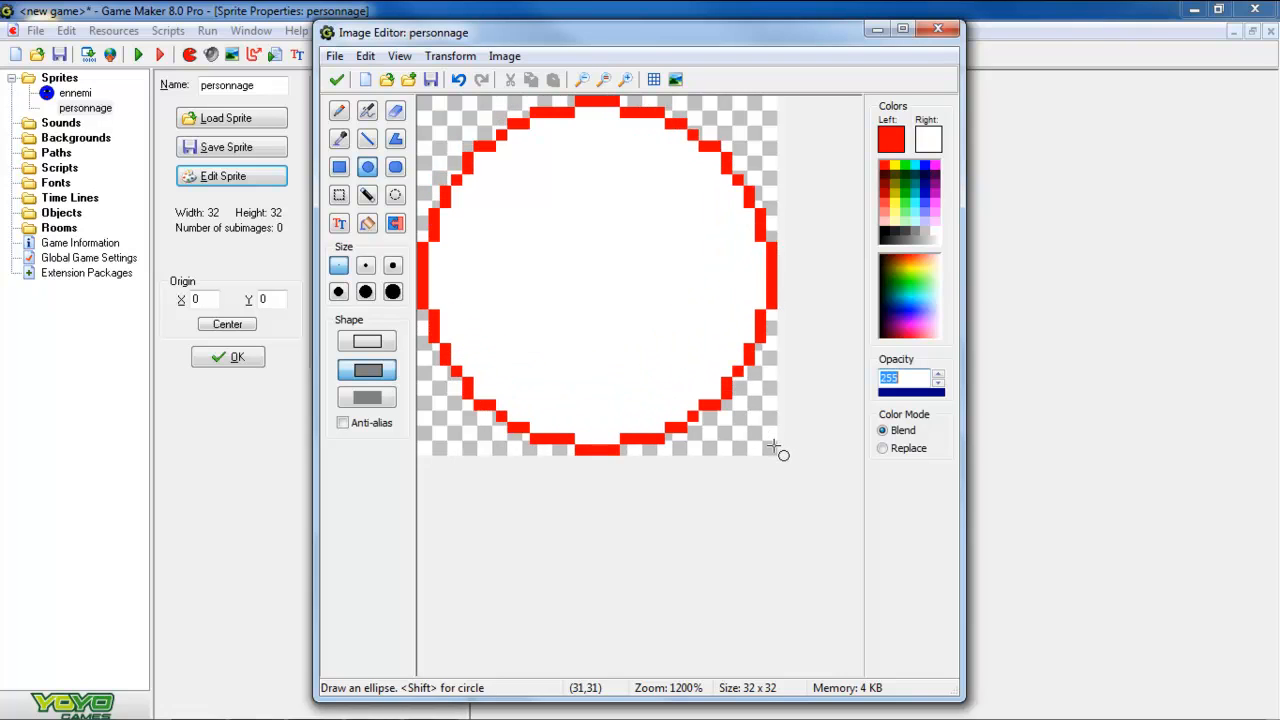
- Flood-fill the inside of the red circle with yellow
left_click(368, 224)
left_click(895, 164)
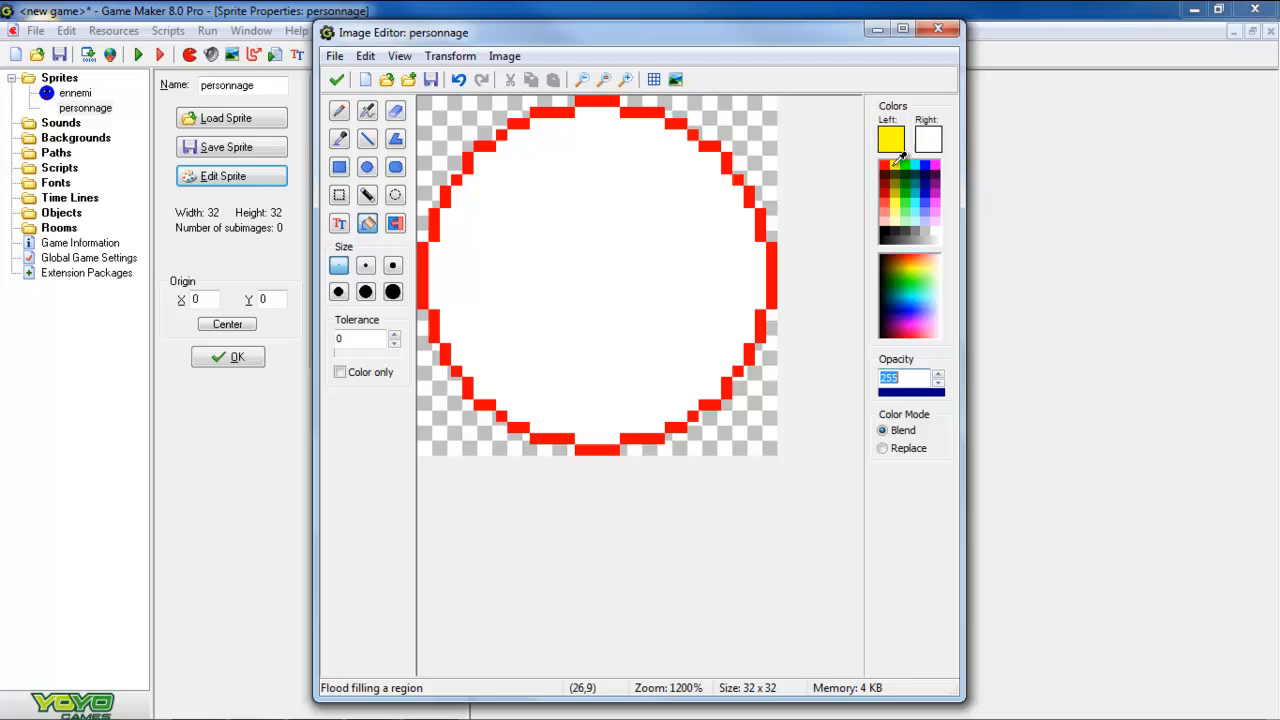
left_click(671, 247)
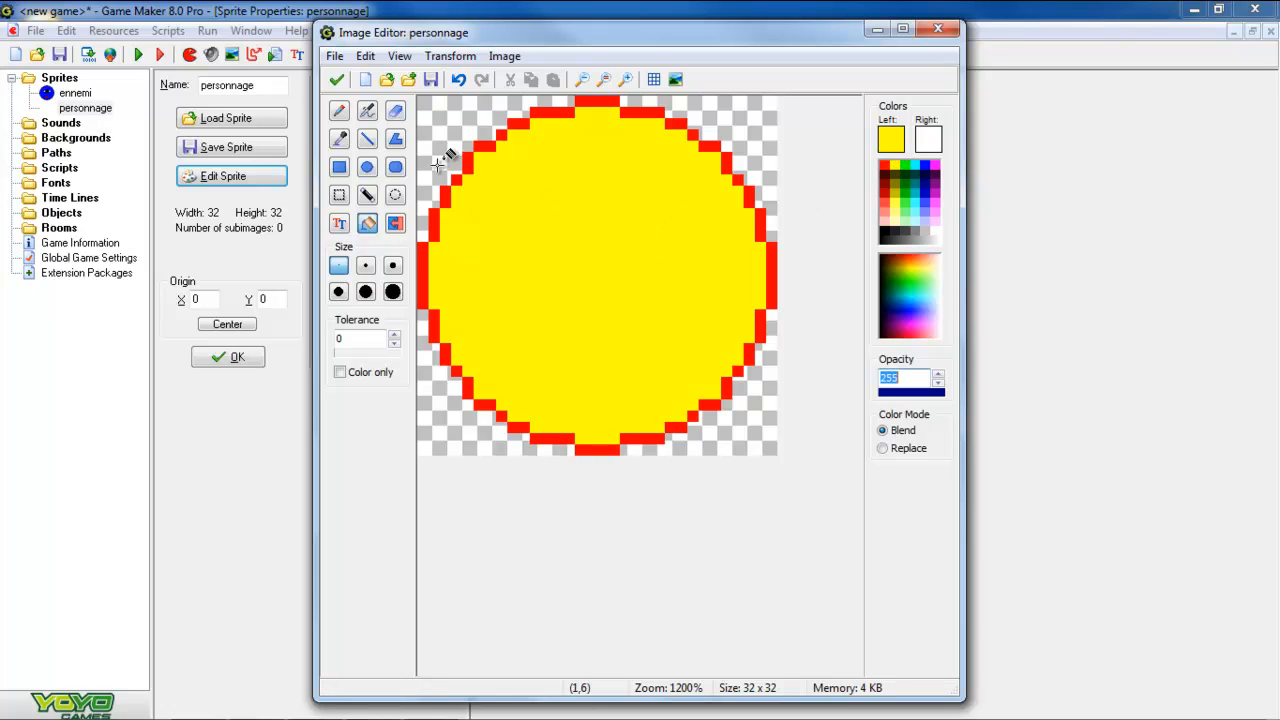
- Draw two small white ellipses with black outlines side by side as eyes in the upper part of the face
left_click(366, 168)
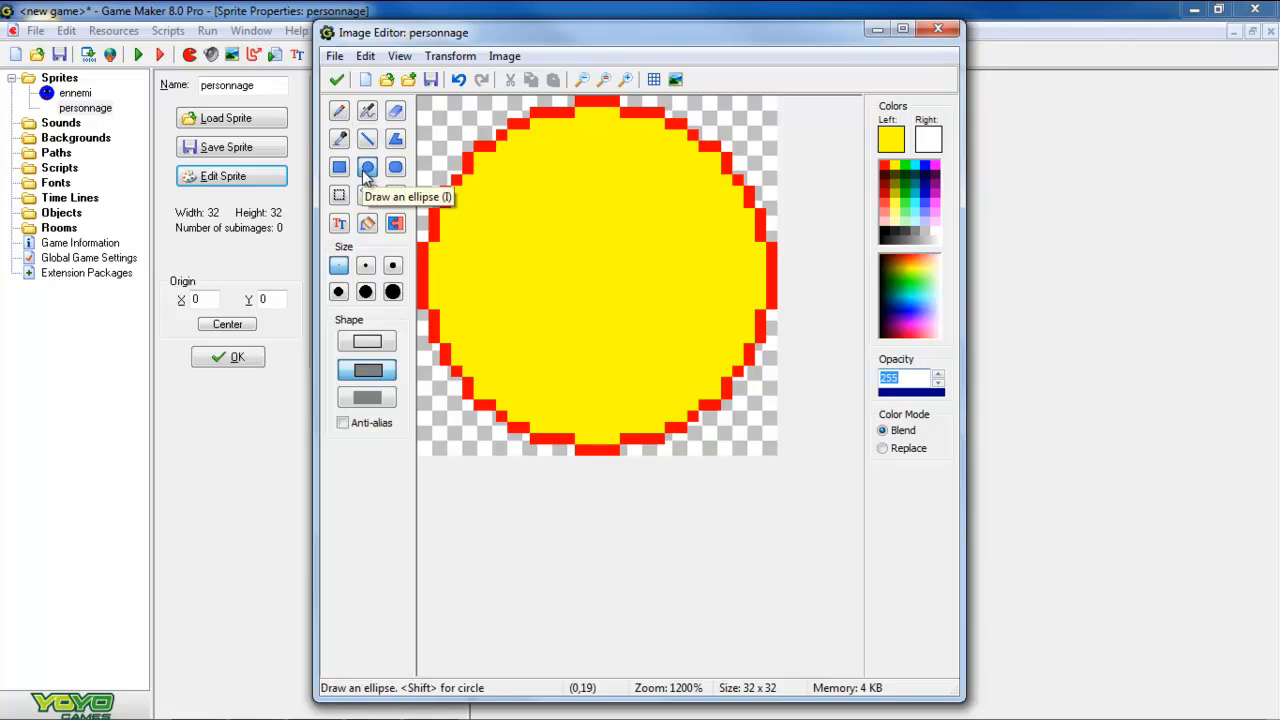
left_click(884, 230)
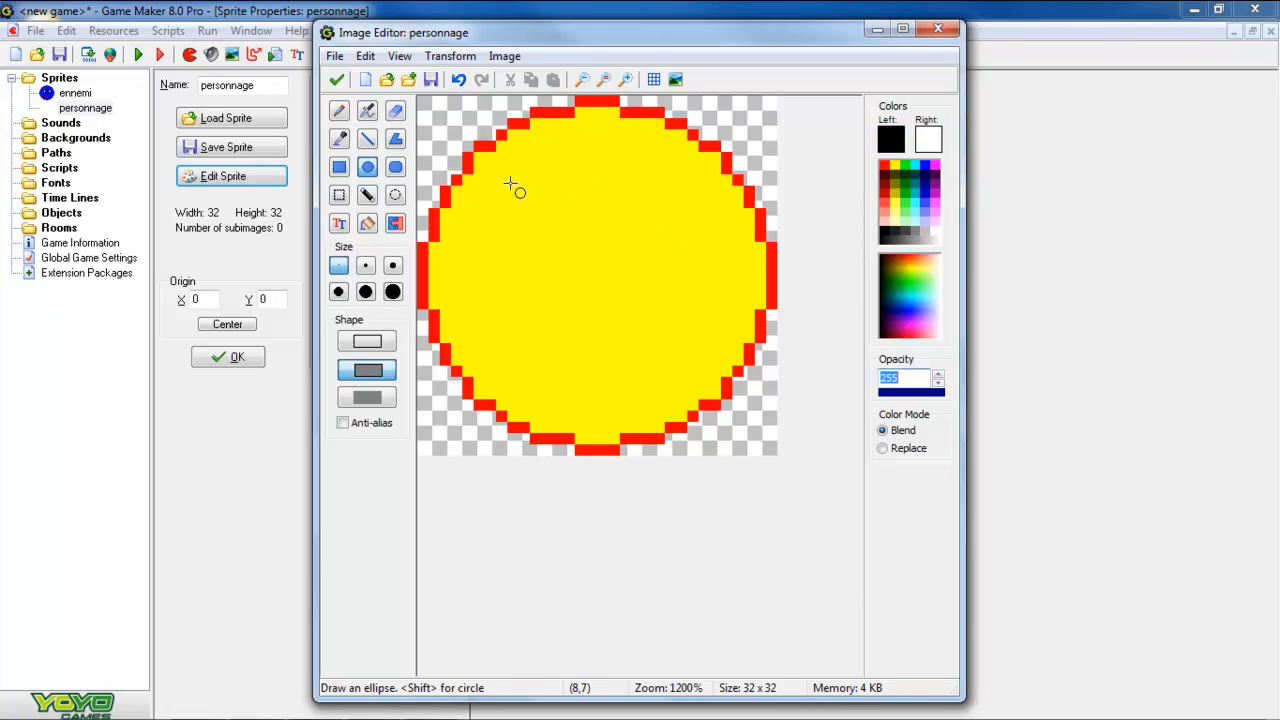
left_click_drag(517, 191, 552, 212)
left_click_drag(640, 194, 678, 212)
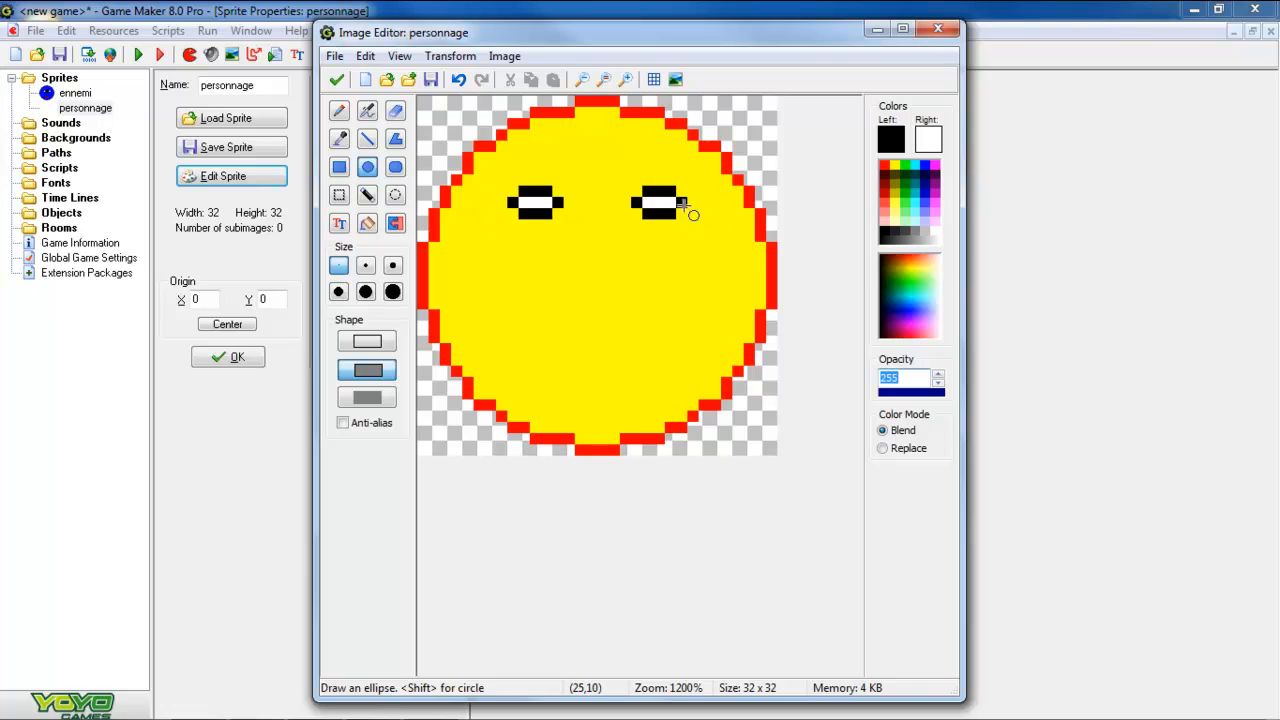
- Pencil a black pupil in the centre of each eye and an angular black nose below and between the eyes
left_click(338, 111)
left_click(535, 203)
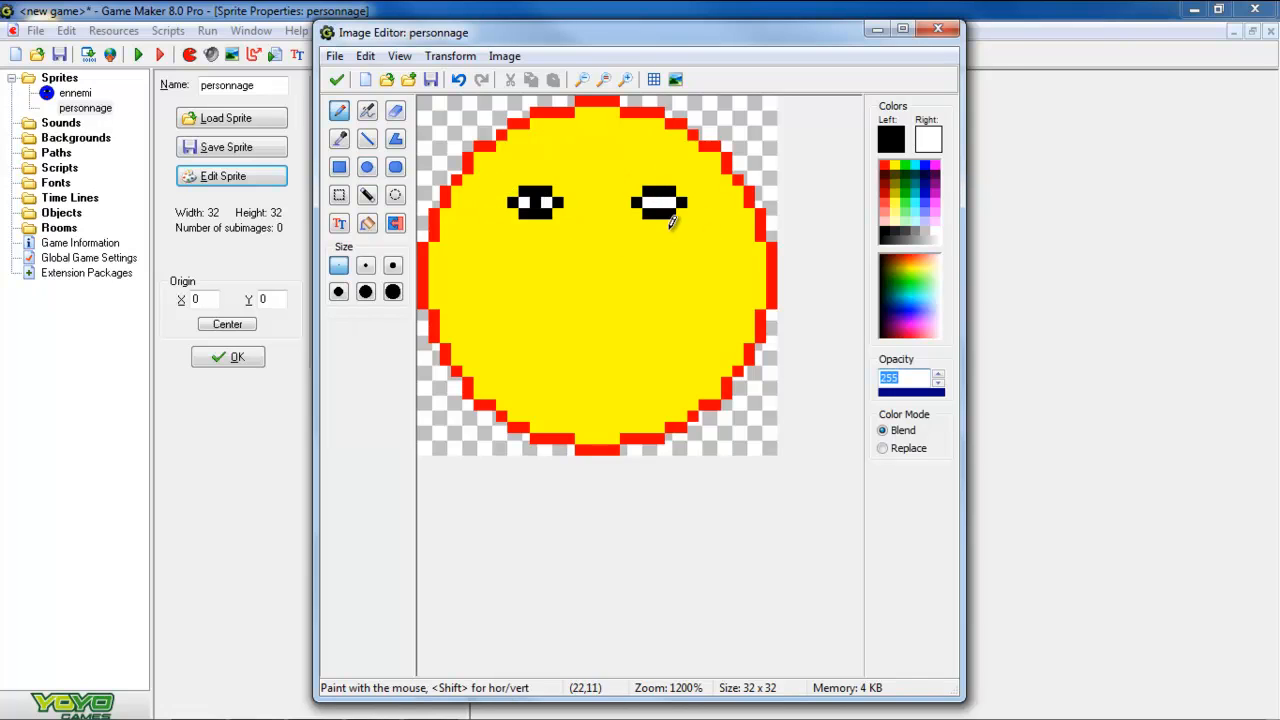
left_click(659, 203)
mouse_move(590, 226)
left_mouse_down()
mouse_move(547, 268)
mouse_move(591, 268)
left_mouse_up()
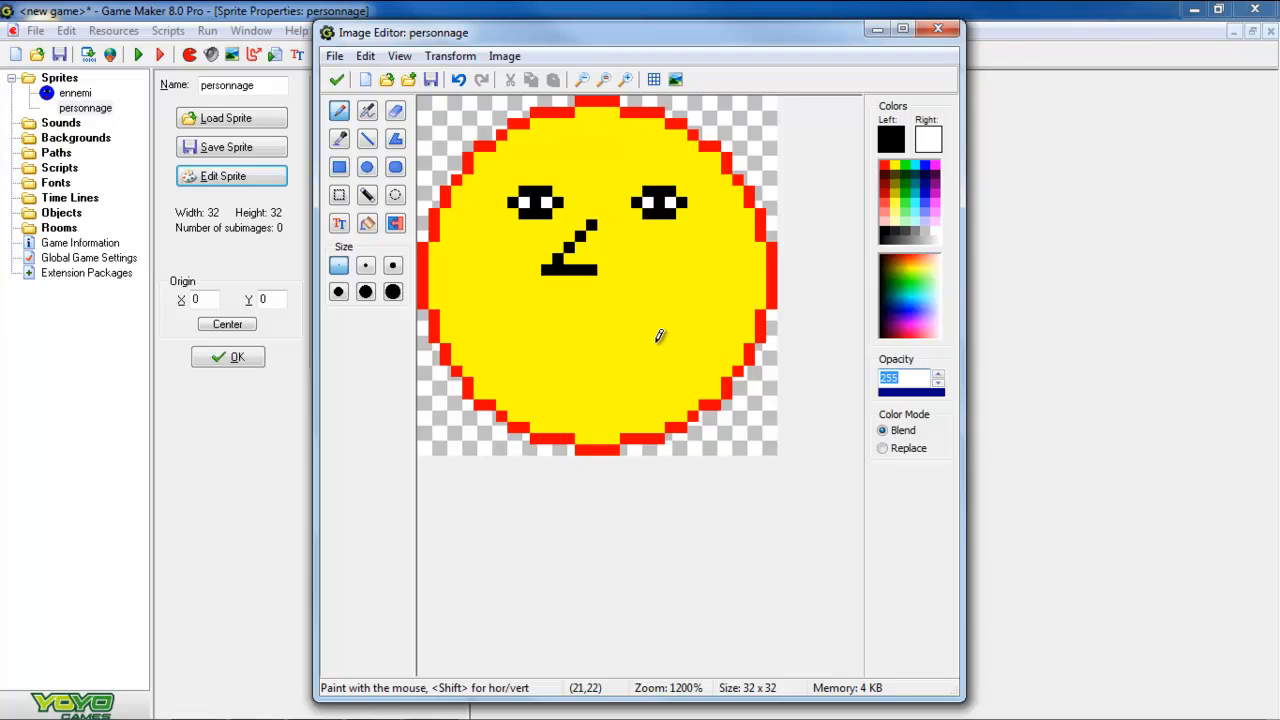
- Pencil a black smiling mouth with short diagonal lines at both corners and repaint the stray pixel in yellow
left_click_drag(659, 333, 677, 351)
left_click(651, 370)
left_click_drag(638, 373, 569, 376)
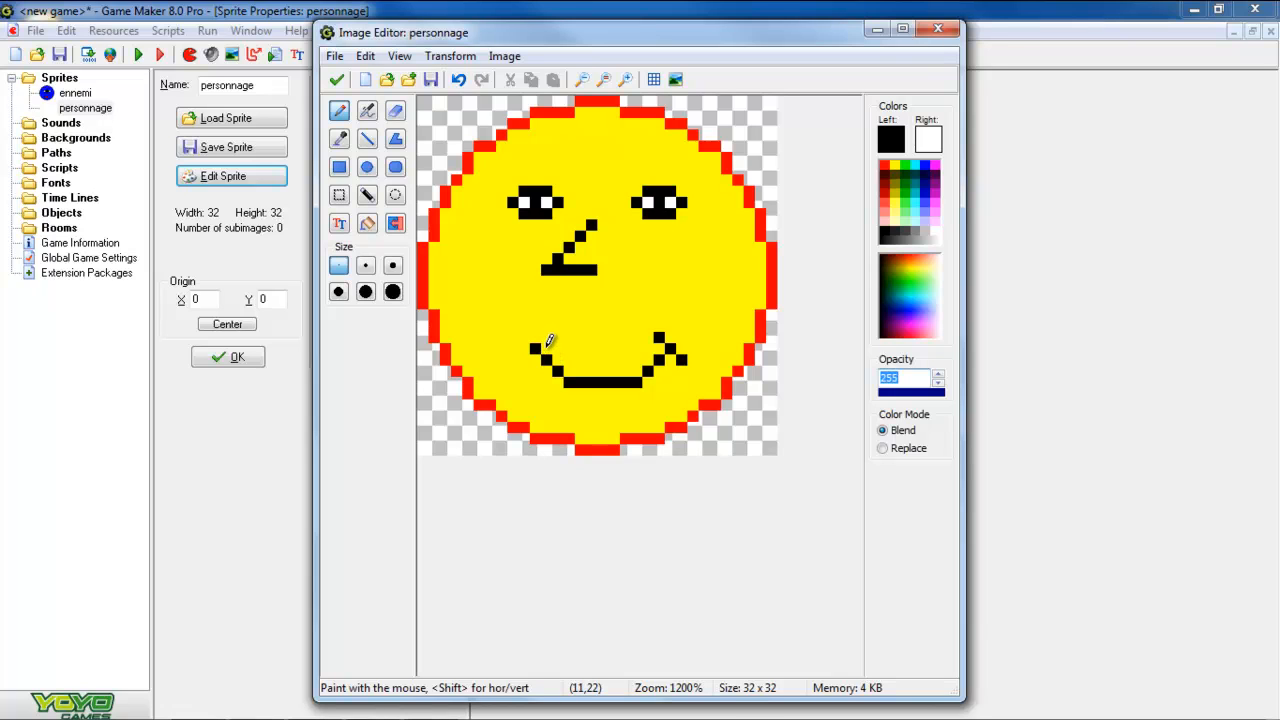
left_click(546, 344)
left_click(546, 338)
left_click(524, 360)
left_click(893, 163)
left_click(544, 346)
- Accept the yellow face into its sprite and move personnage above ennemi in the resource tree
left_click(336, 82)
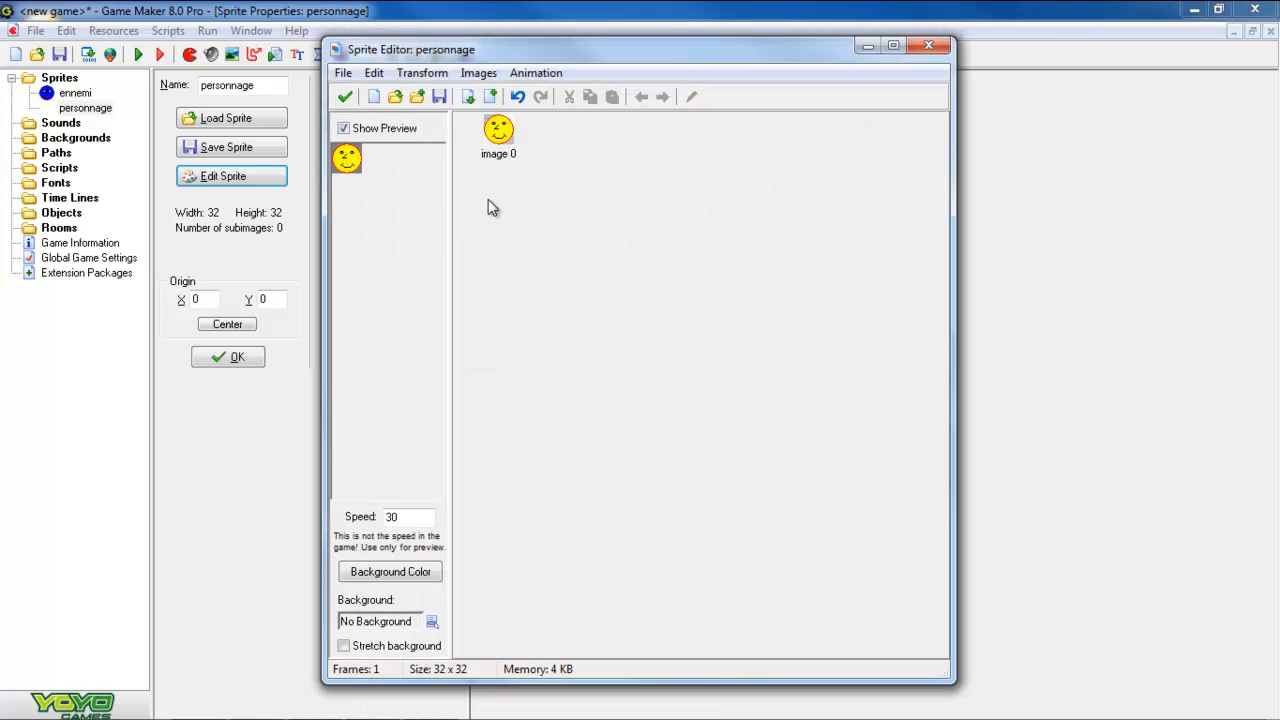
left_click(345, 97)
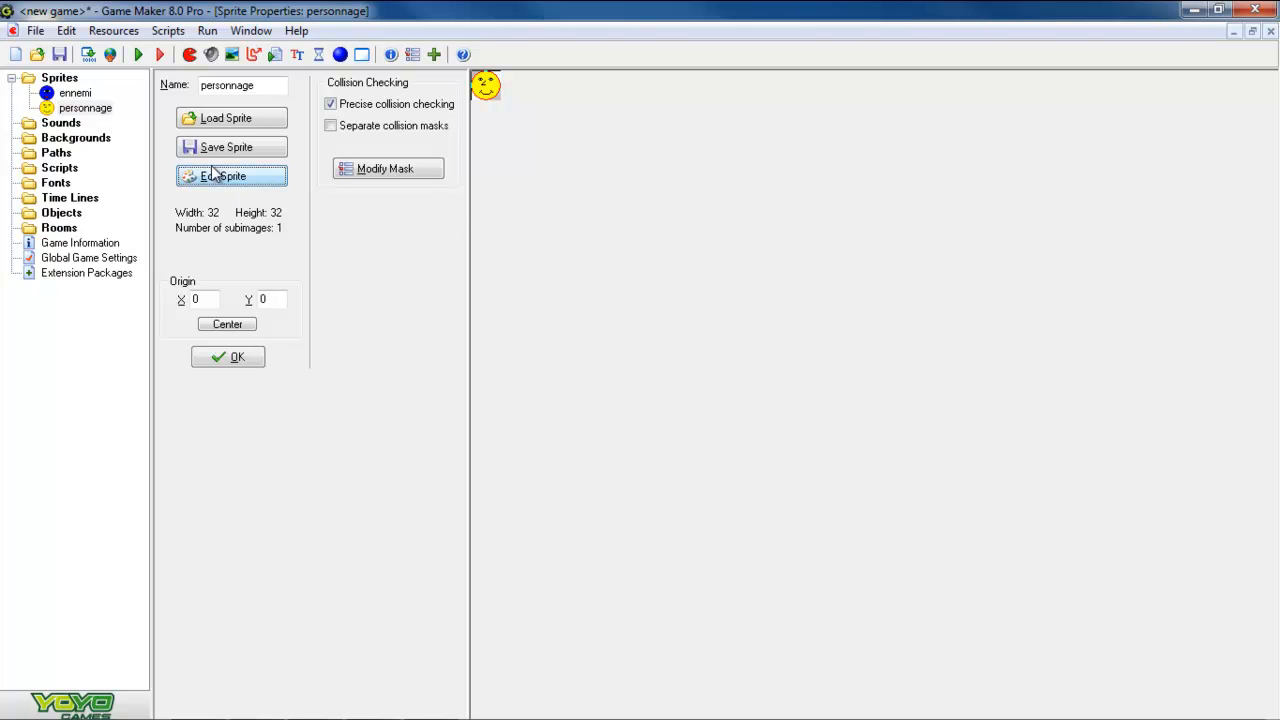
left_click(228, 357)
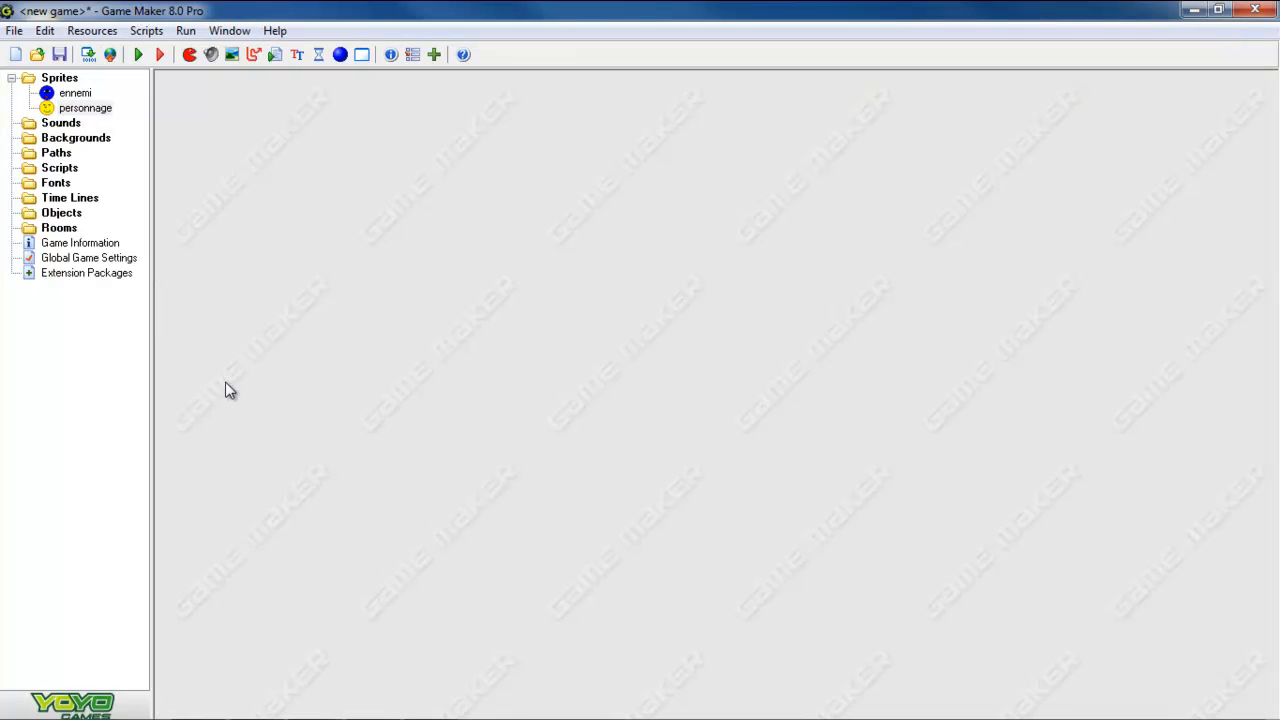
left_click_drag(100, 108, 114, 84)
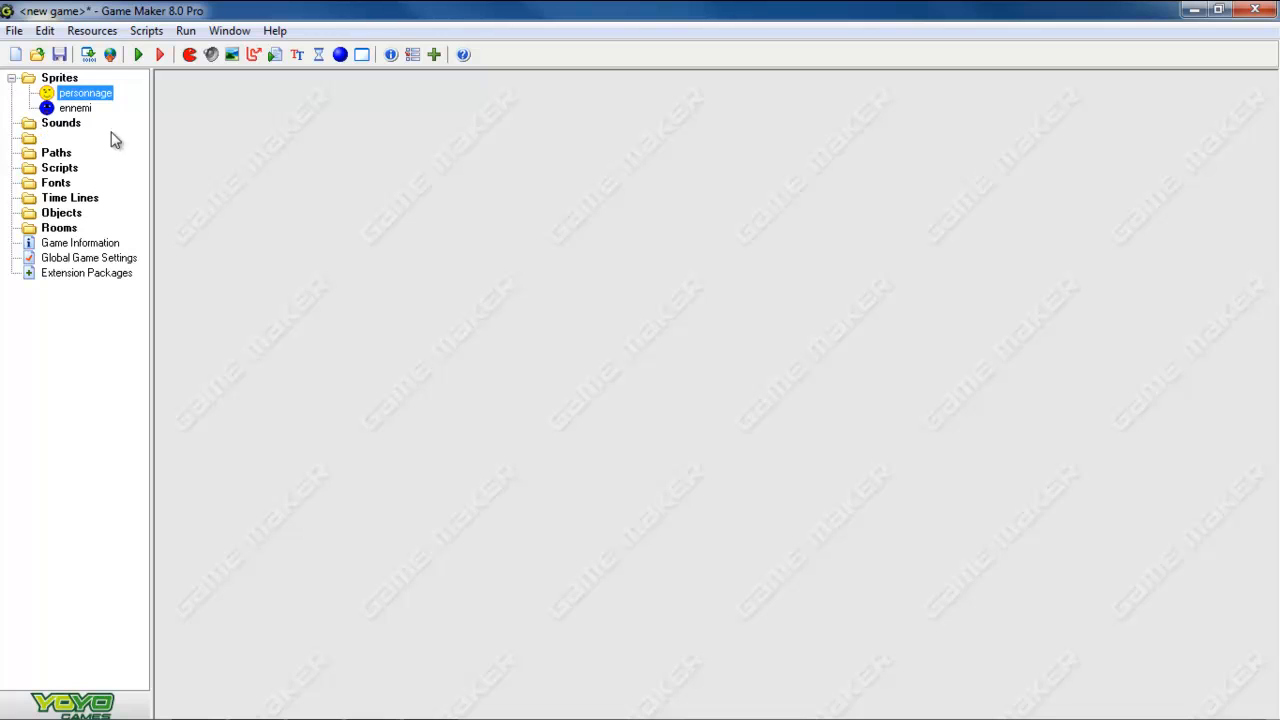
- Create a third sprite and name it pièce
left_click(189, 55)
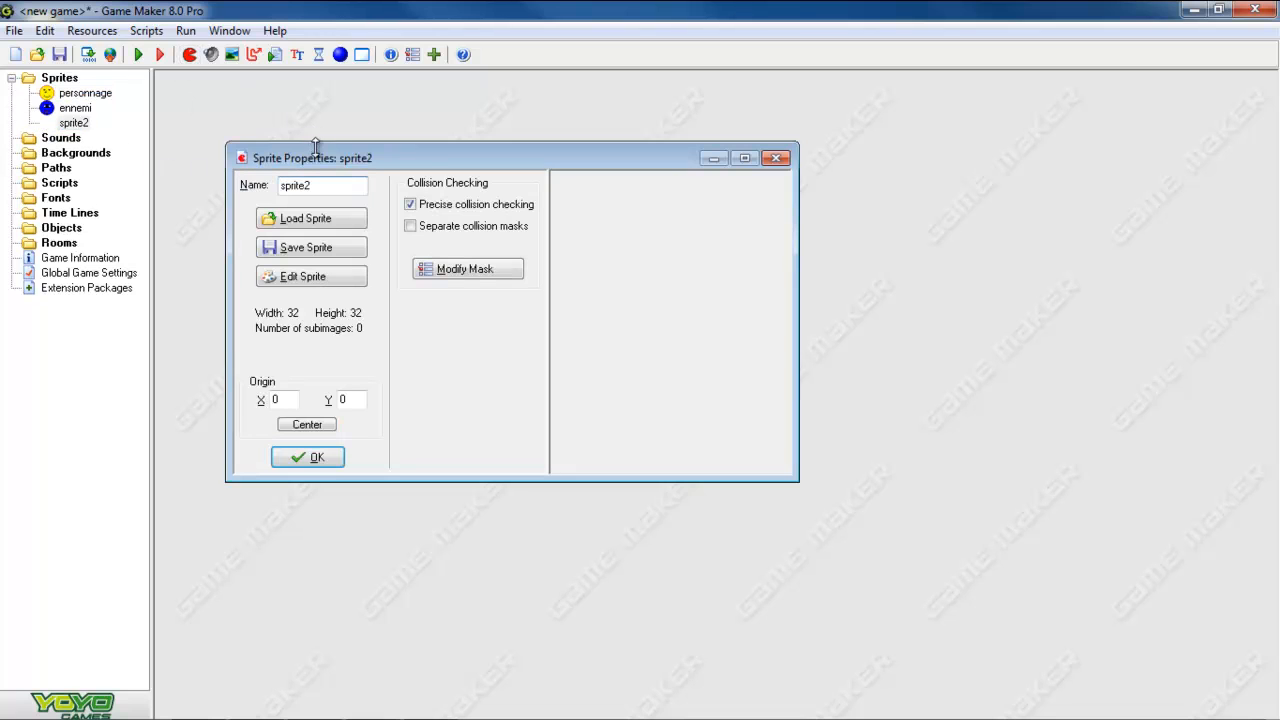
left_click_drag(313, 158, 333, 78)
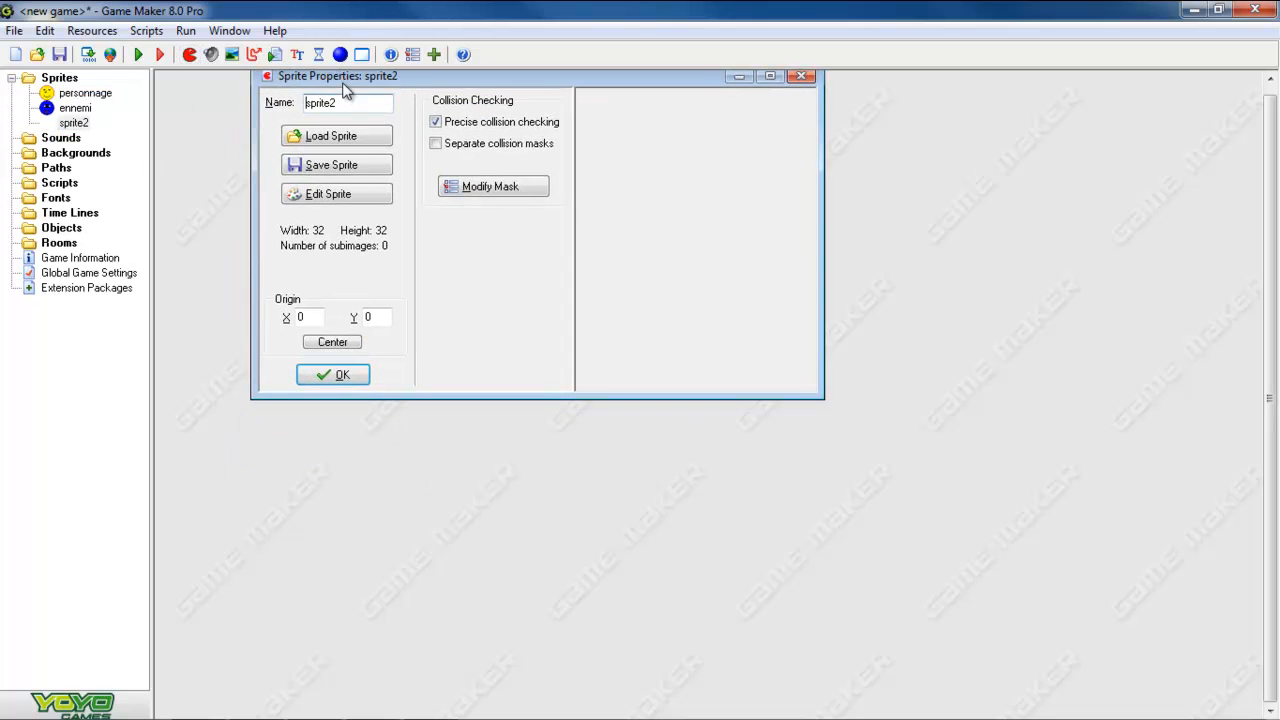
double_click(348, 80)
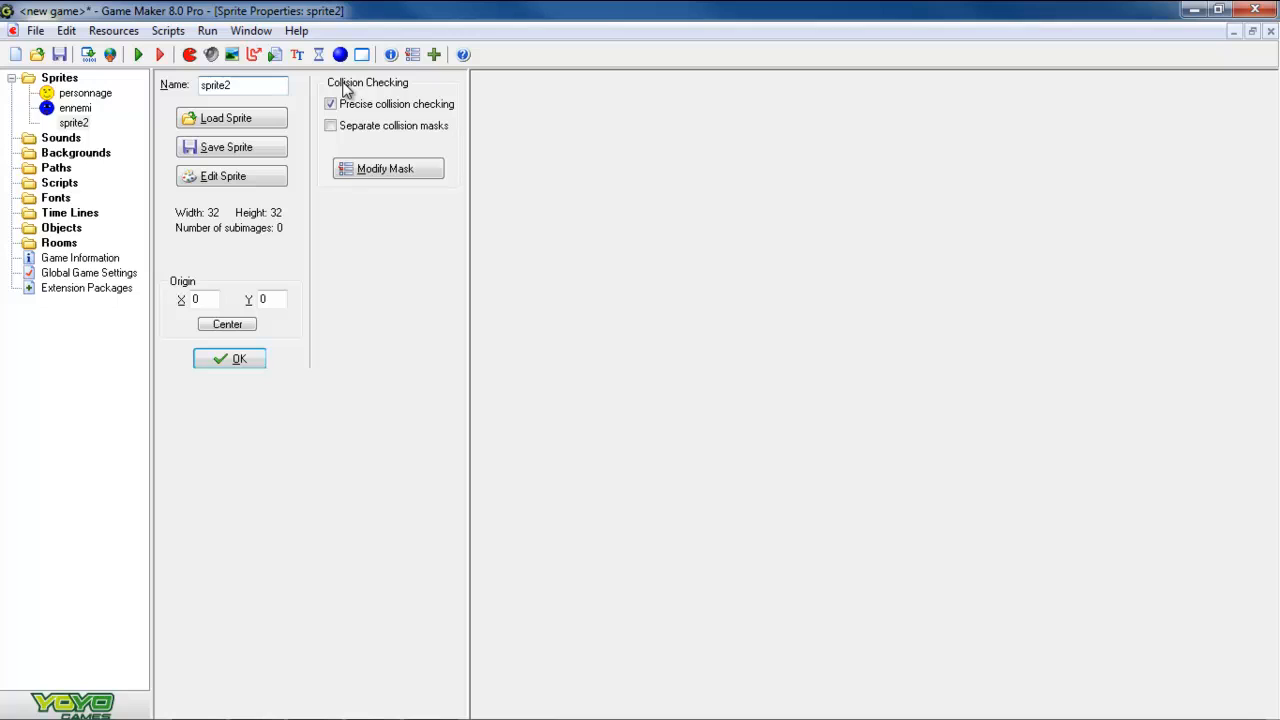
double_click(257, 85)
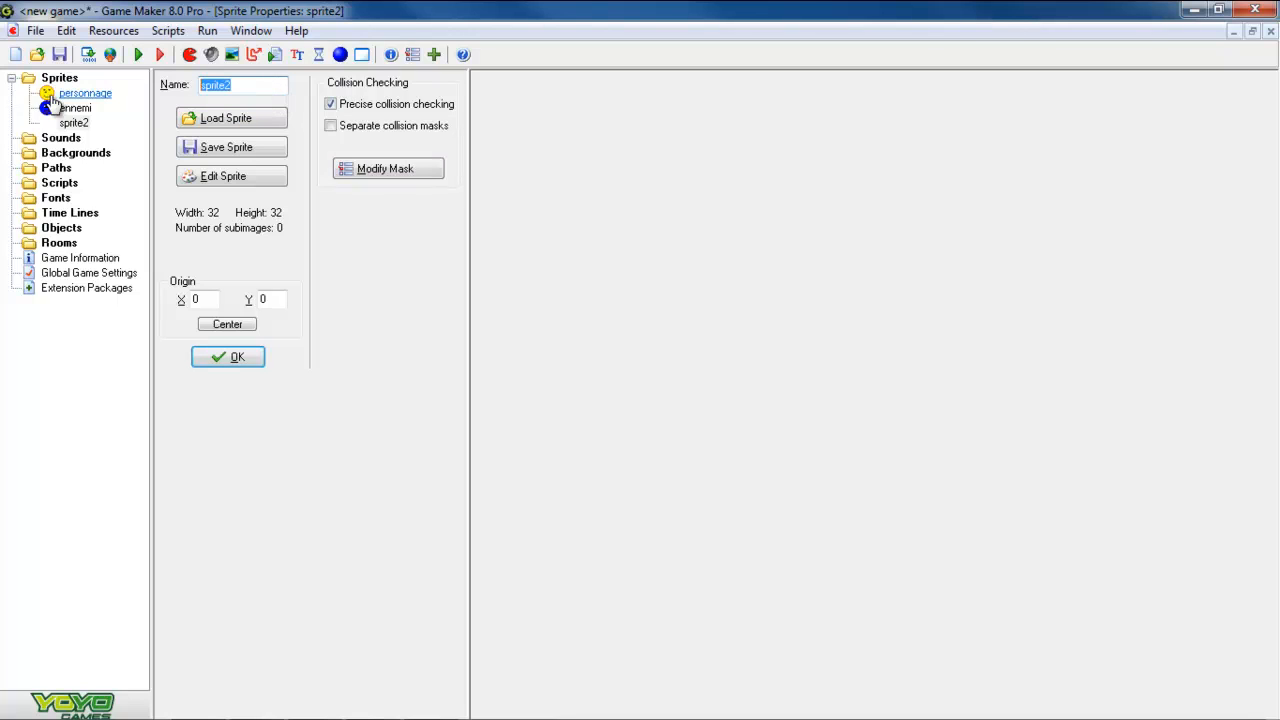
type("pièce")
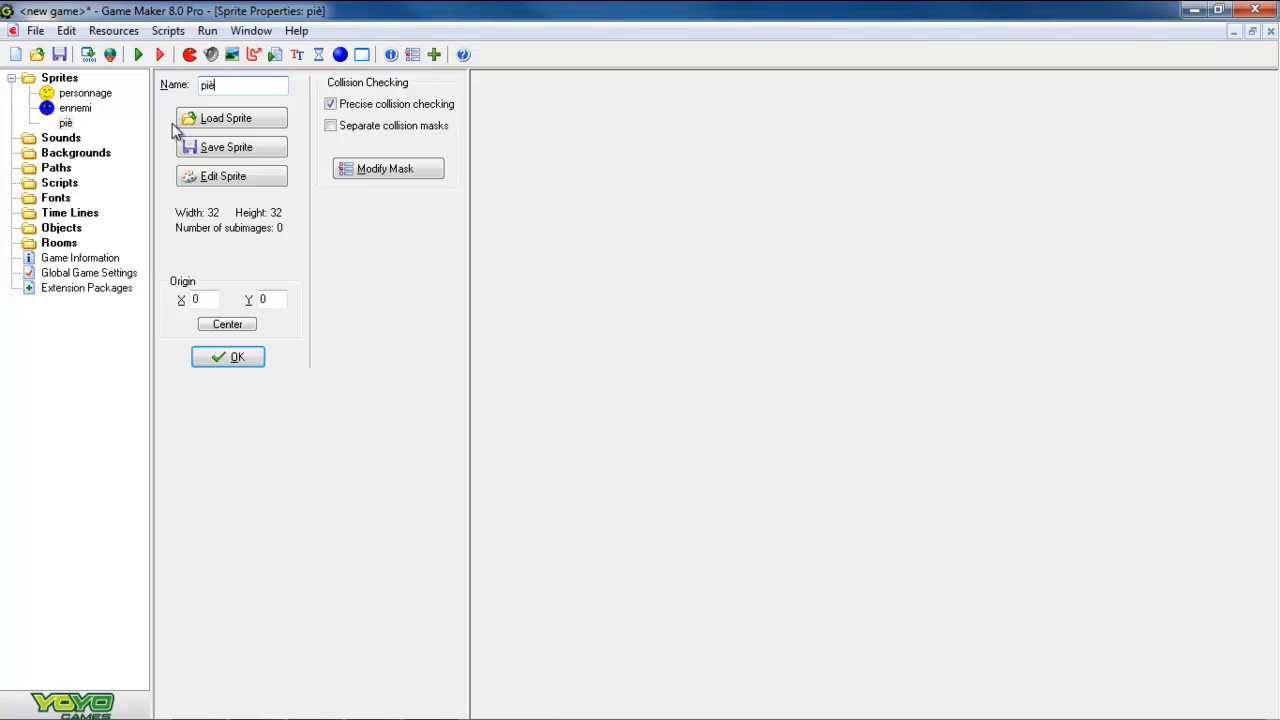
- Create a blank 16 x 16 pixel image for the pièce sprite
left_click(199, 178)
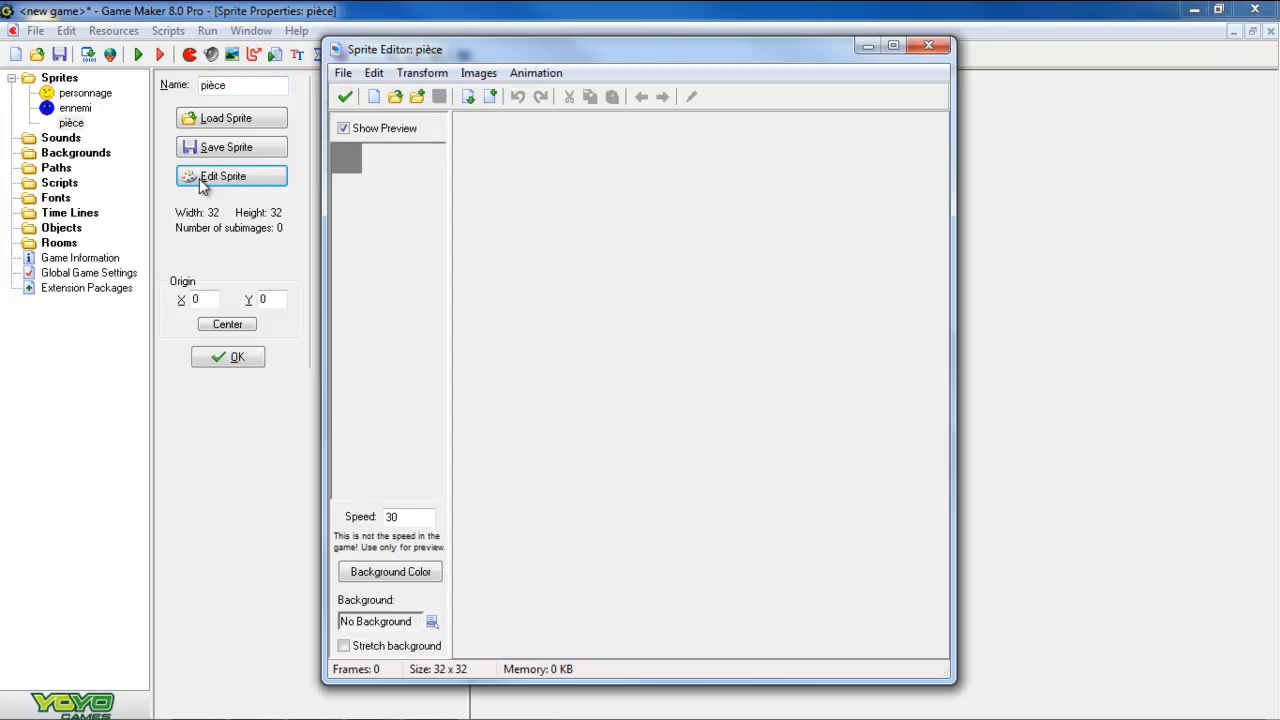
left_click(373, 96)
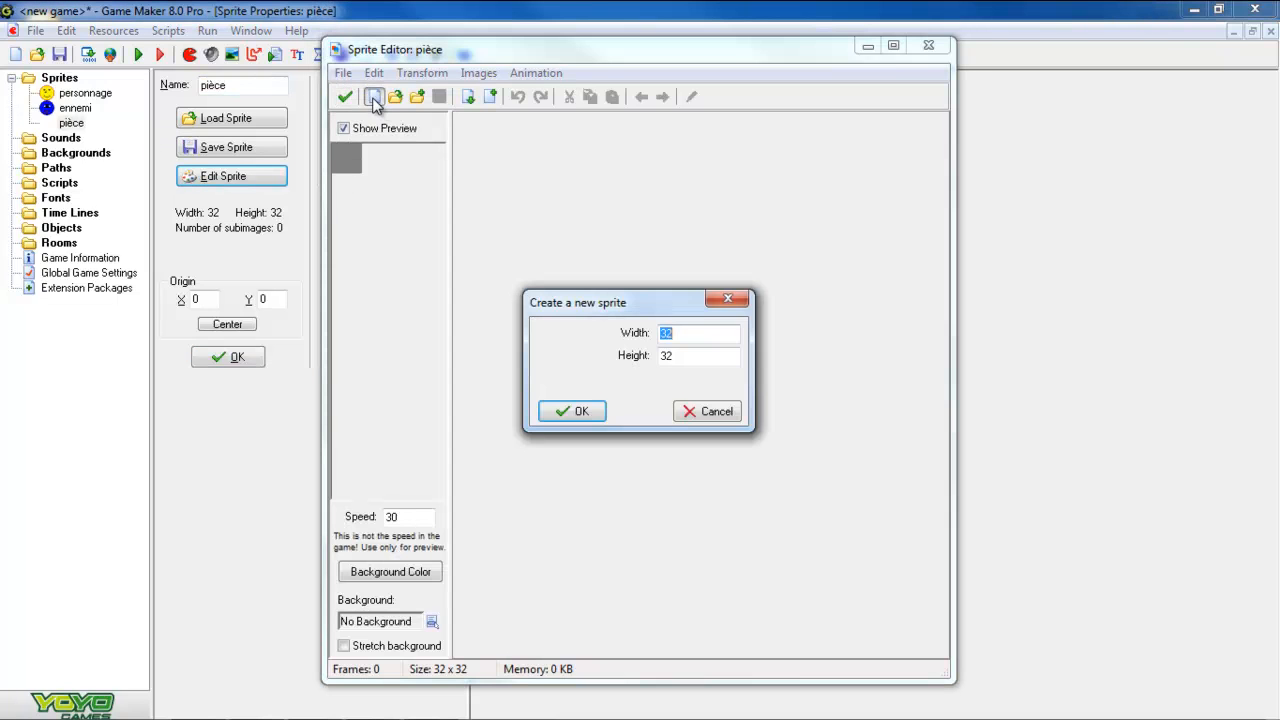
left_click(547, 410)
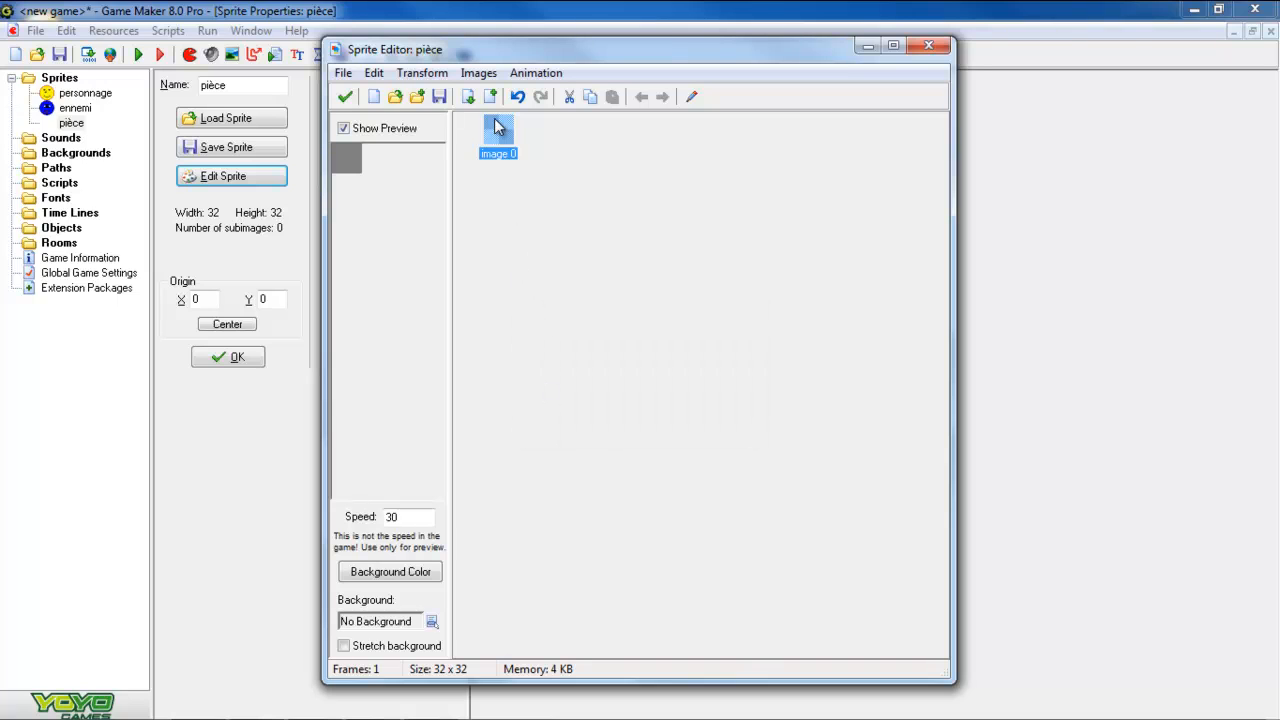
left_click(375, 99)
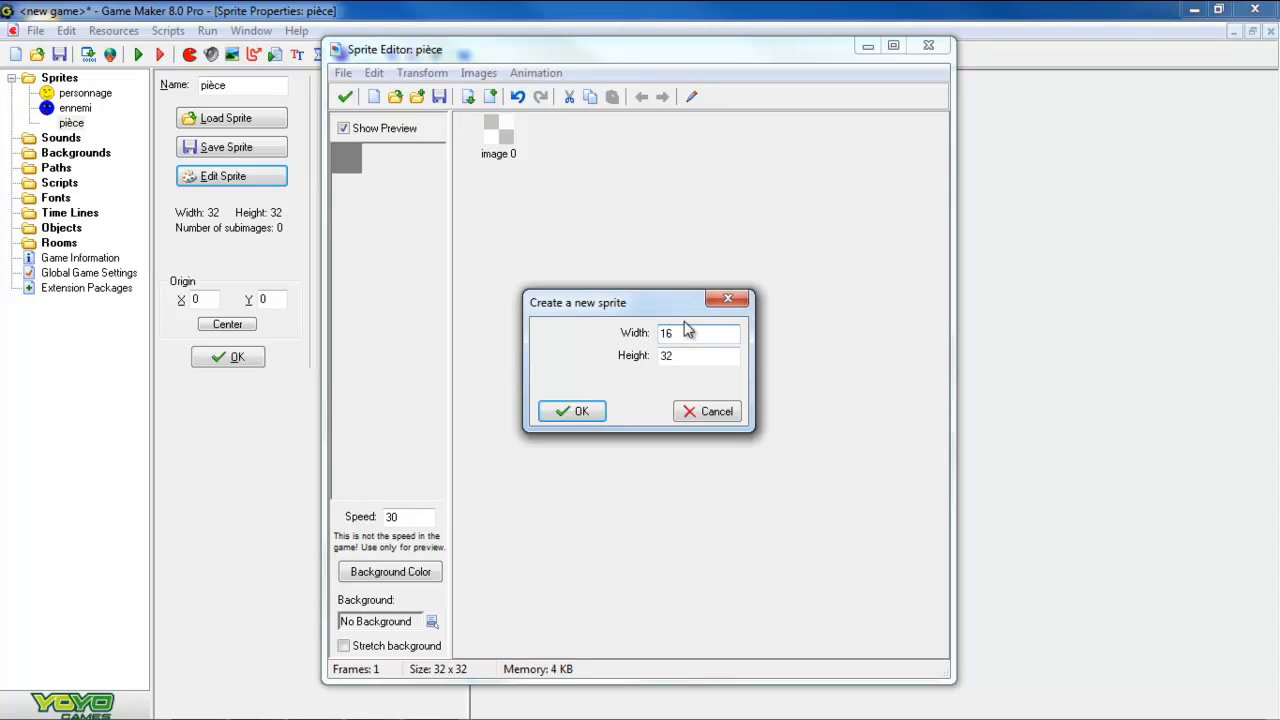
key("Tab")
left_click(570, 412)
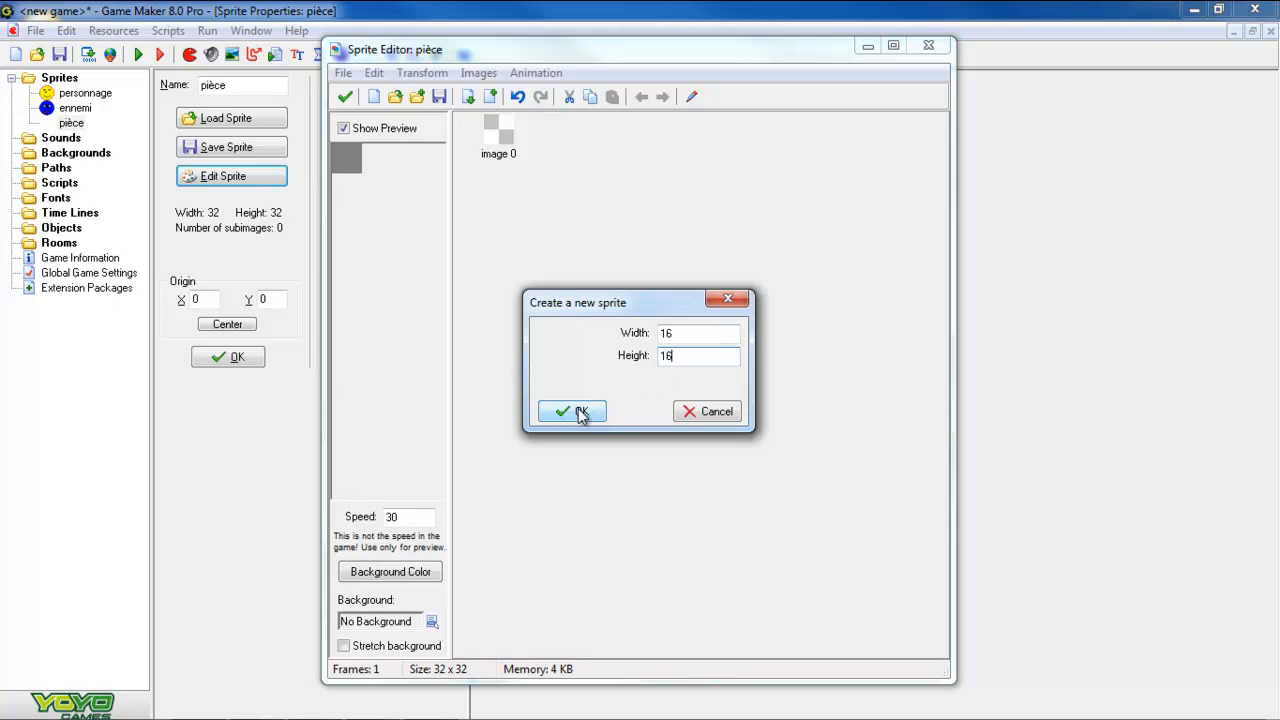
- Draw a tall white-filled ellipse with a red outline, about 9 pixels wide, over the full height of the coin image
double_click(486, 126)
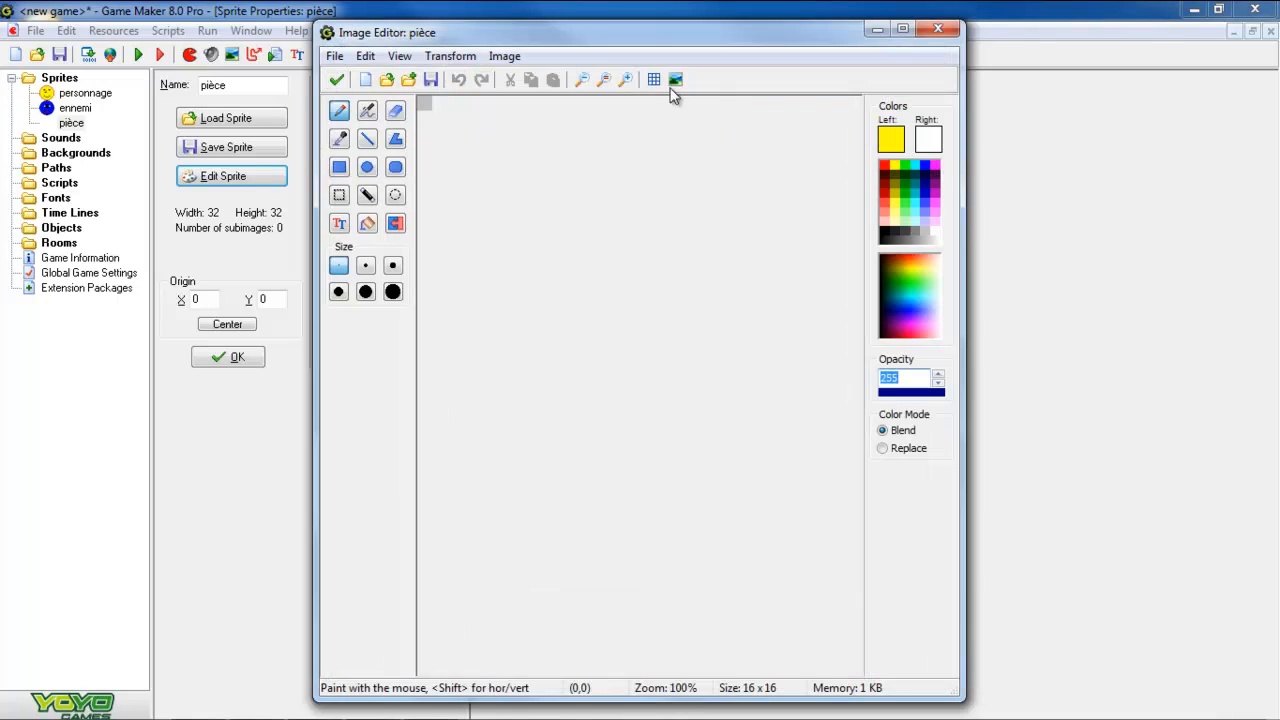
left_click(626, 80)
left_click(626, 80)
left_click(626, 80)
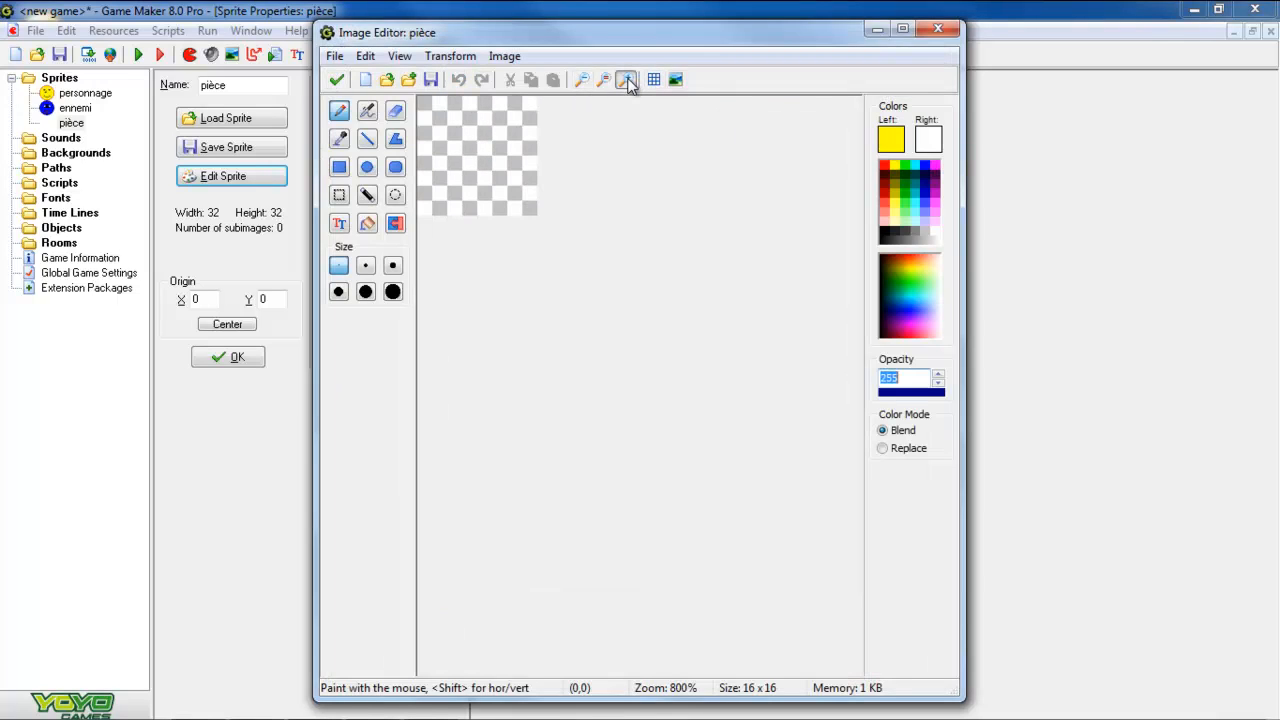
left_click(626, 80)
left_click(626, 80)
left_click(626, 80)
left_click(626, 80)
left_click(626, 80)
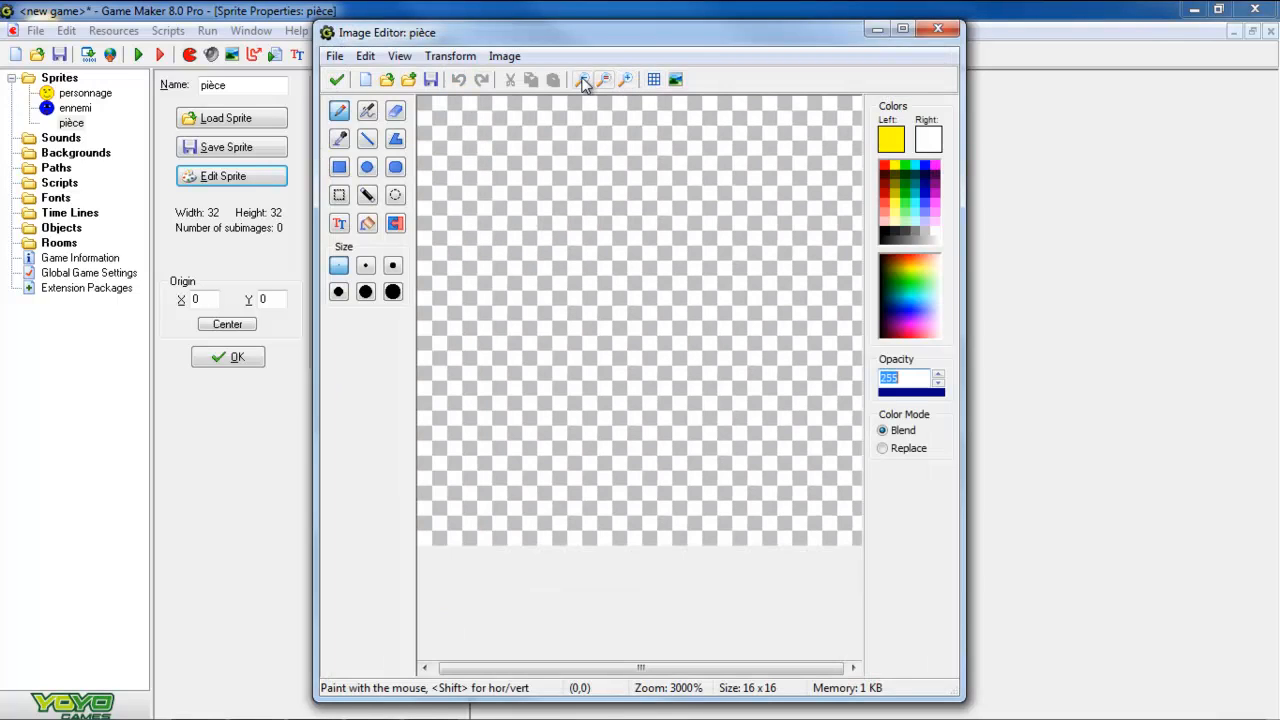
left_click(581, 80)
left_click(367, 167)
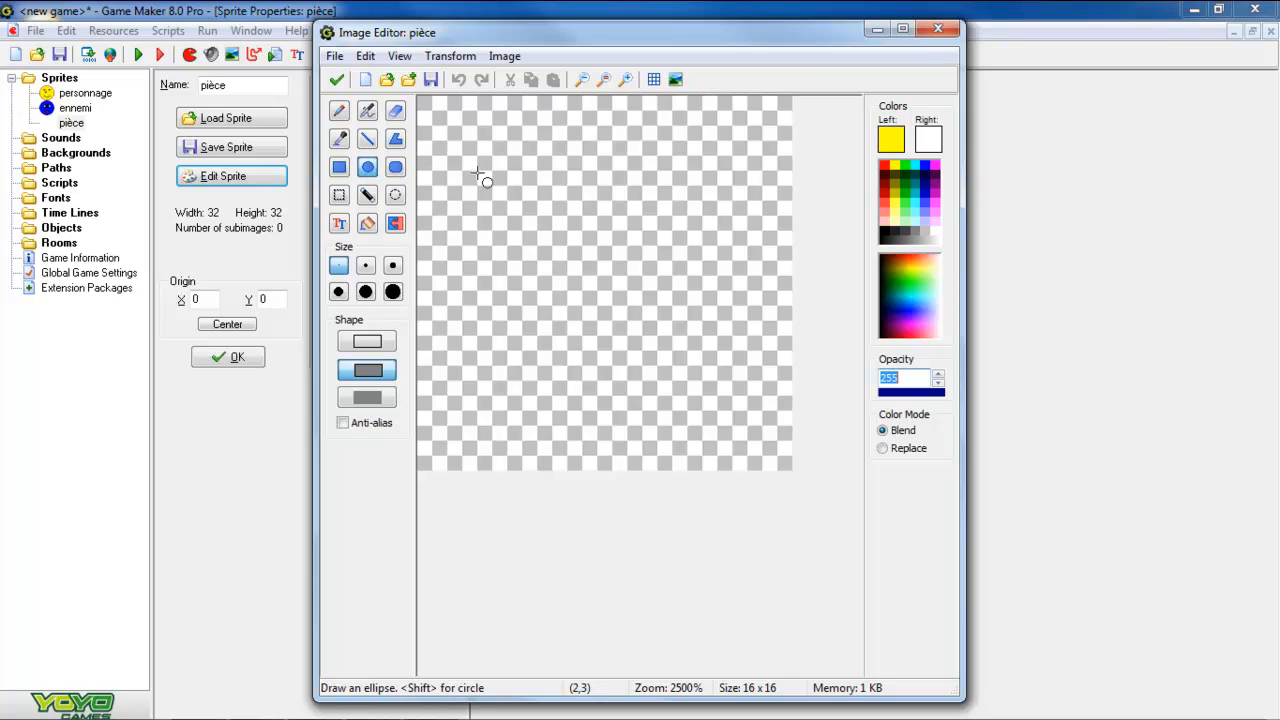
mouse_move(503, 108)
left_mouse_down()
mouse_move(590, 236)
mouse_move(706, 457)
left_mouse_up()
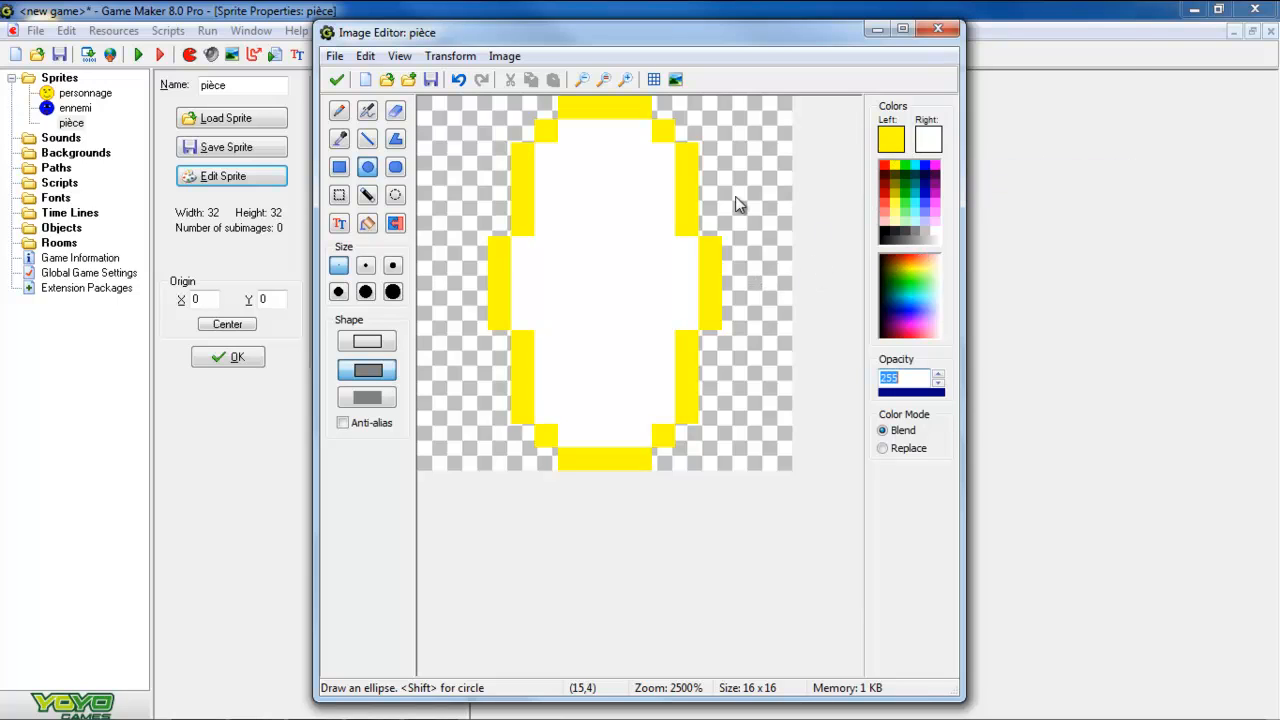
left_click(451, 80)
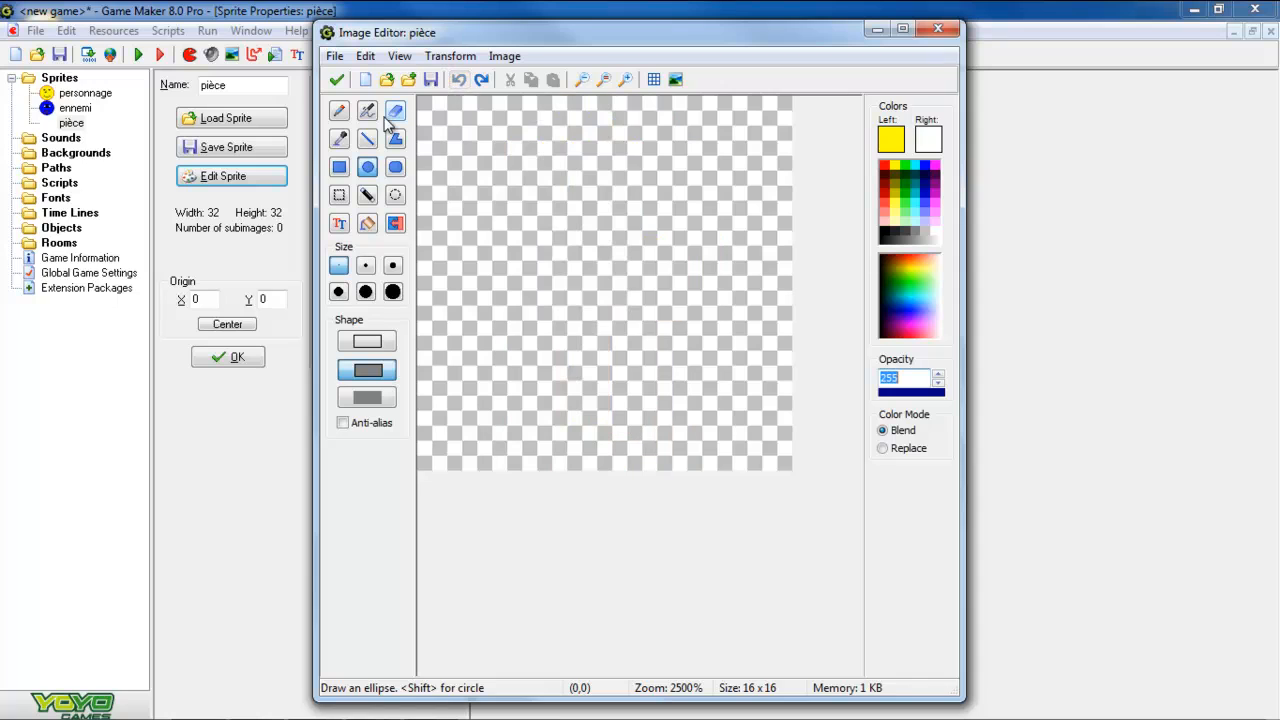
left_click(885, 163)
left_click_drag(523, 103, 703, 452)
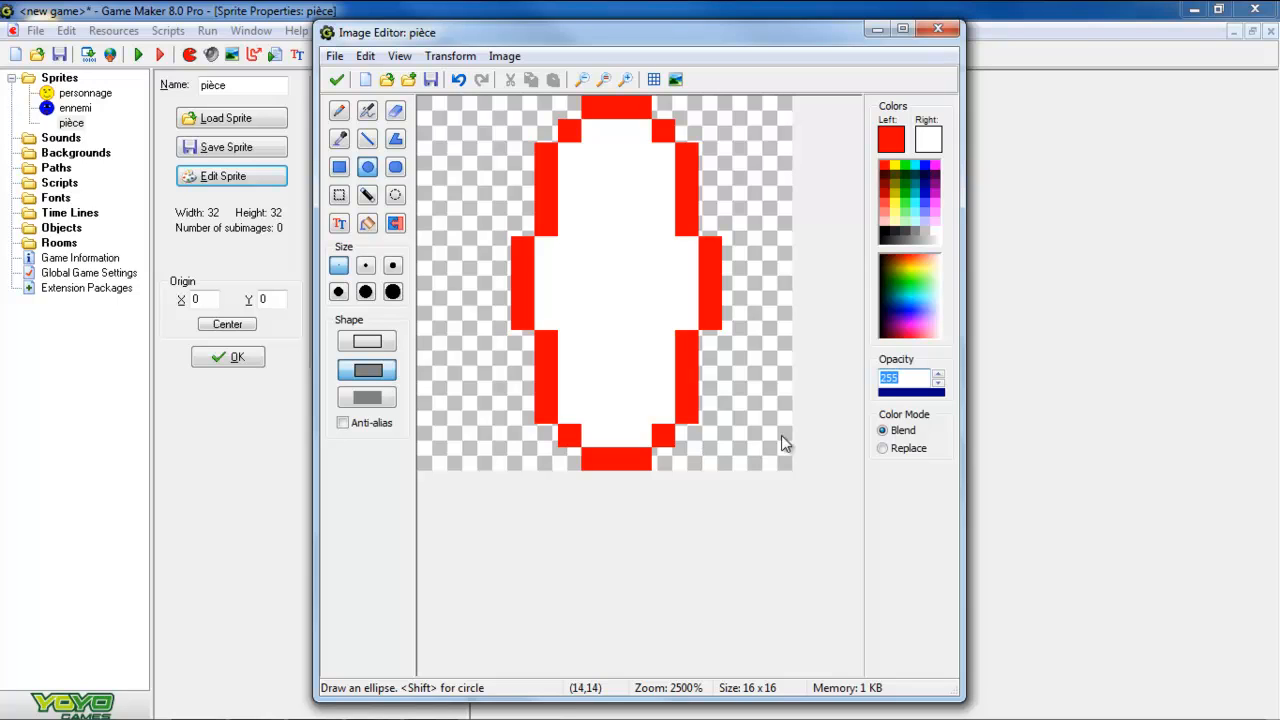
- Flood fill the white interior of the red ellipse with yellow
left_click(893, 164)
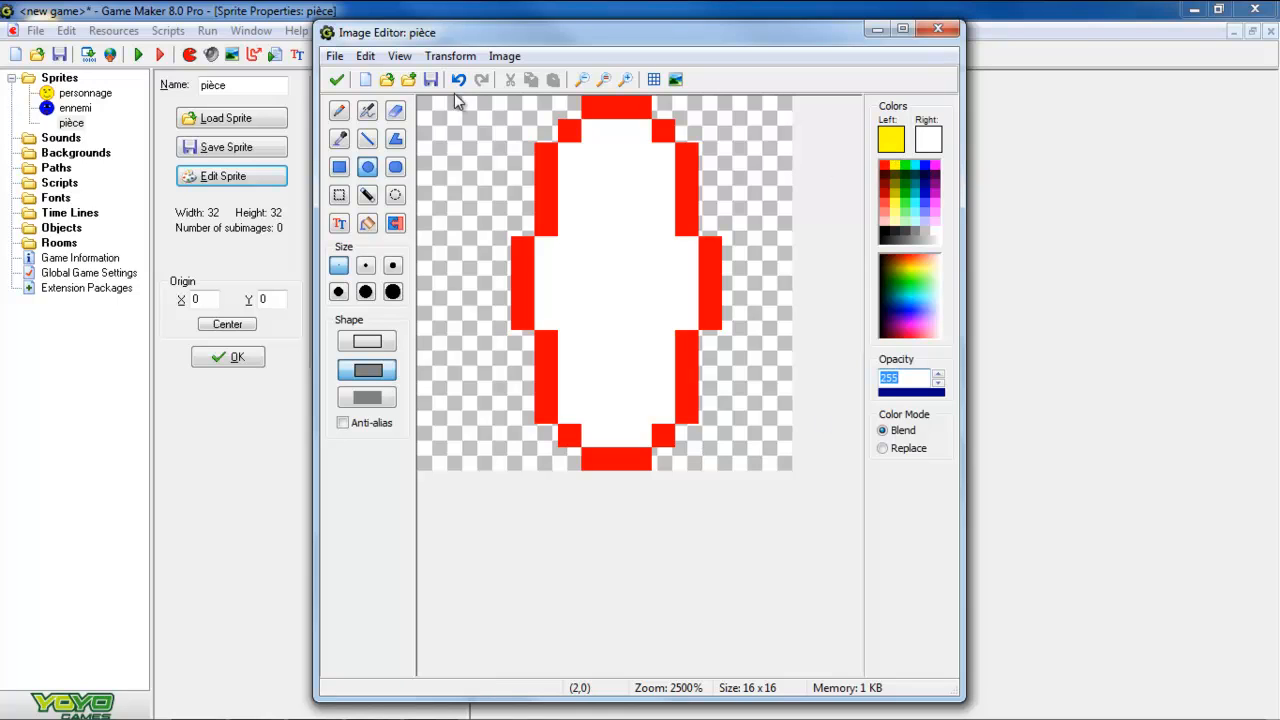
left_click(340, 113)
left_click(367, 222)
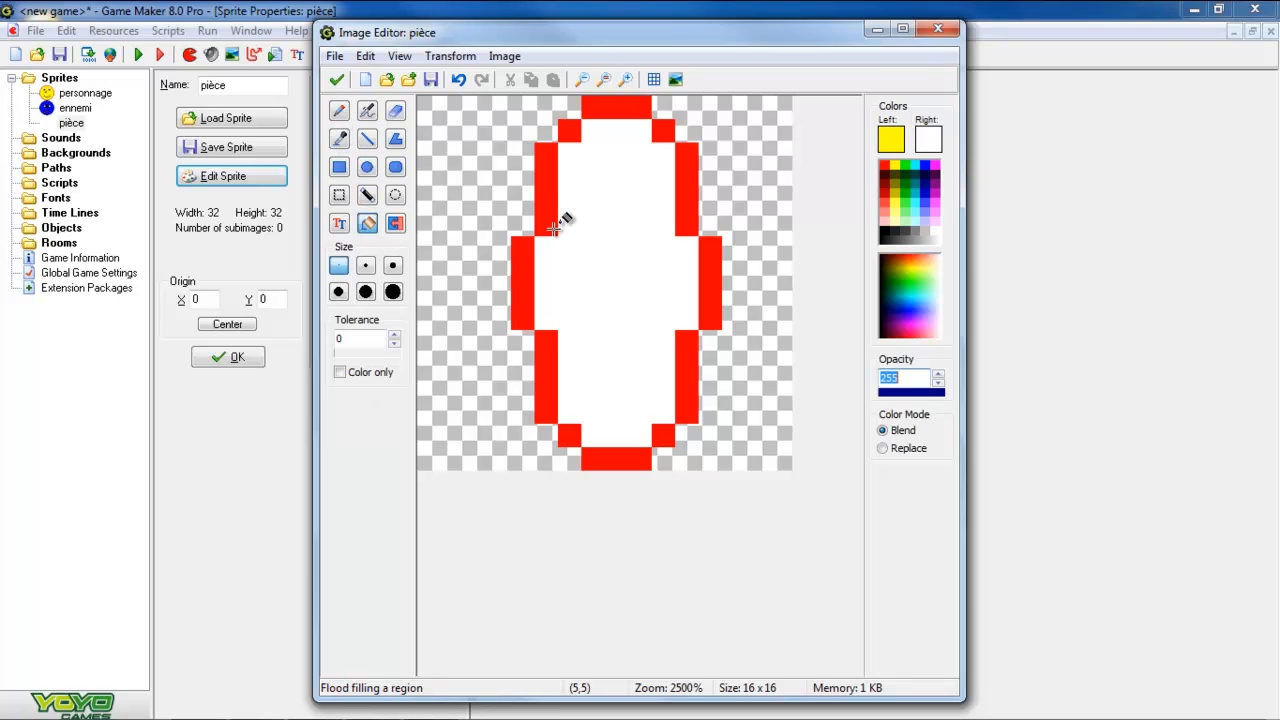
left_click(648, 250)
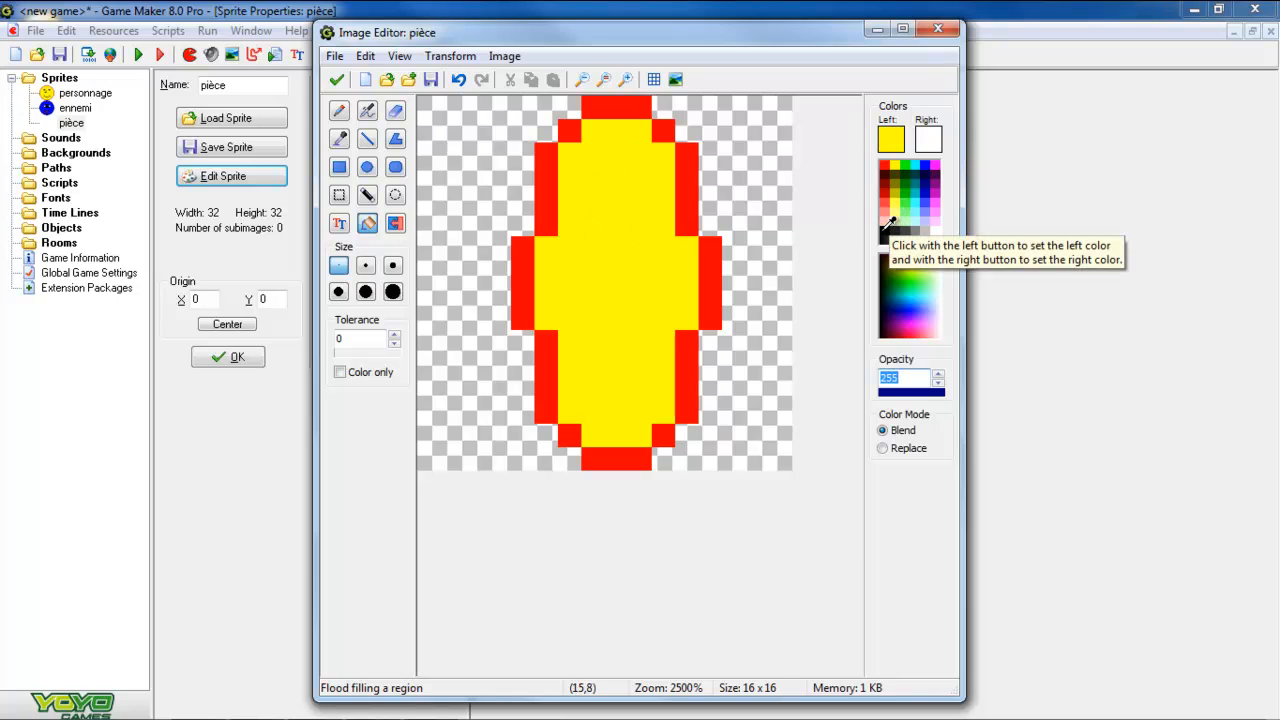
- Draw a one-pixel-wide black vertical line down the centre of the coin and repaint its top two pixels yellow
left_click(885, 230)
left_click(339, 110)
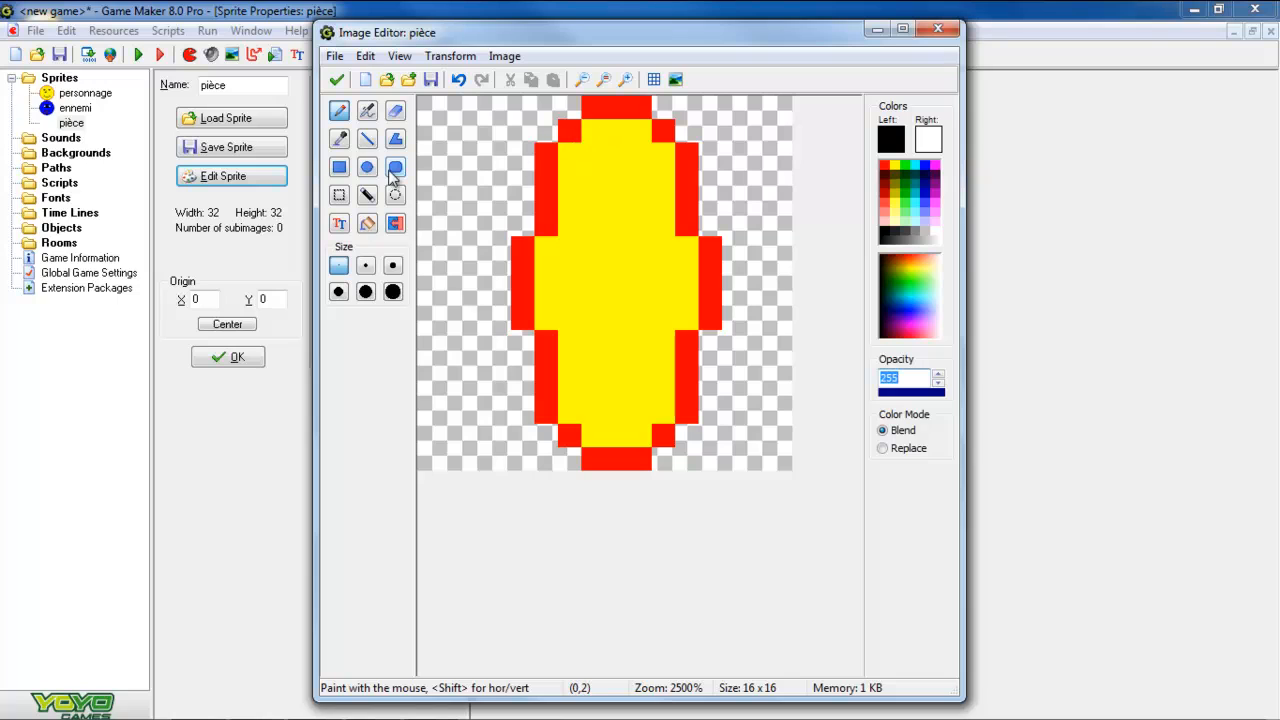
left_click(365, 139)
left_click_drag(616, 130, 610, 410)
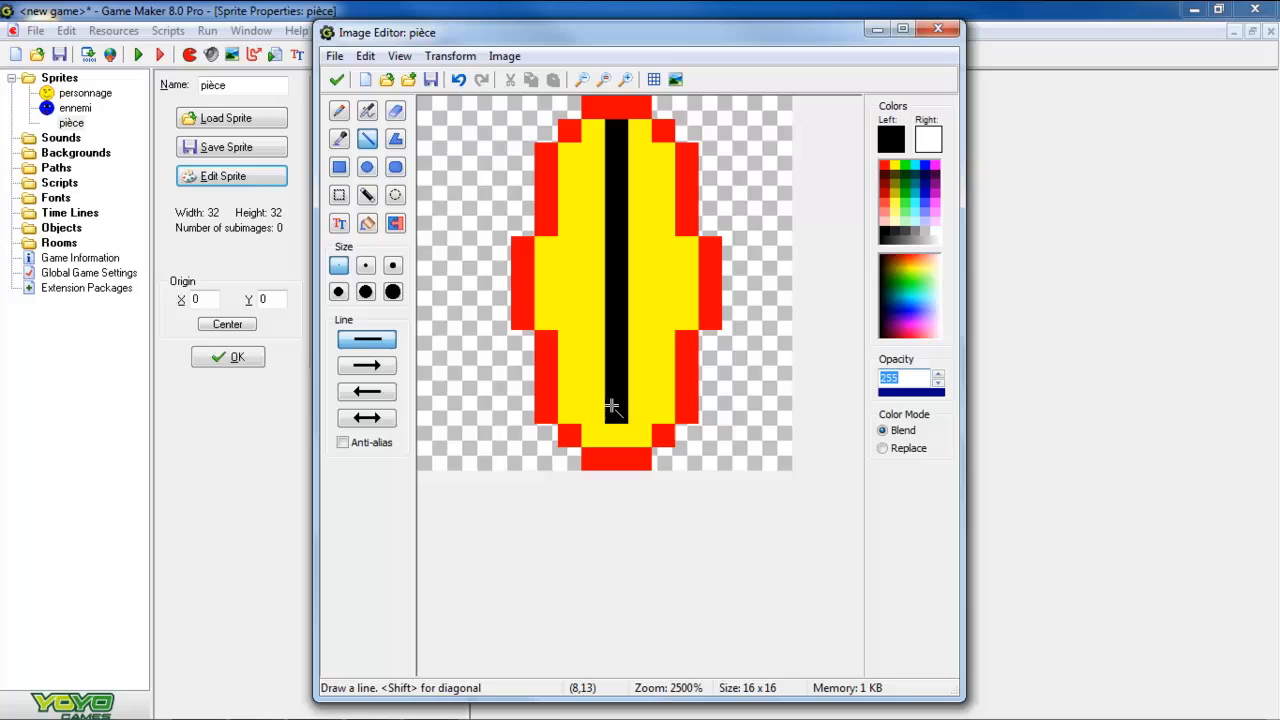
left_click(339, 112)
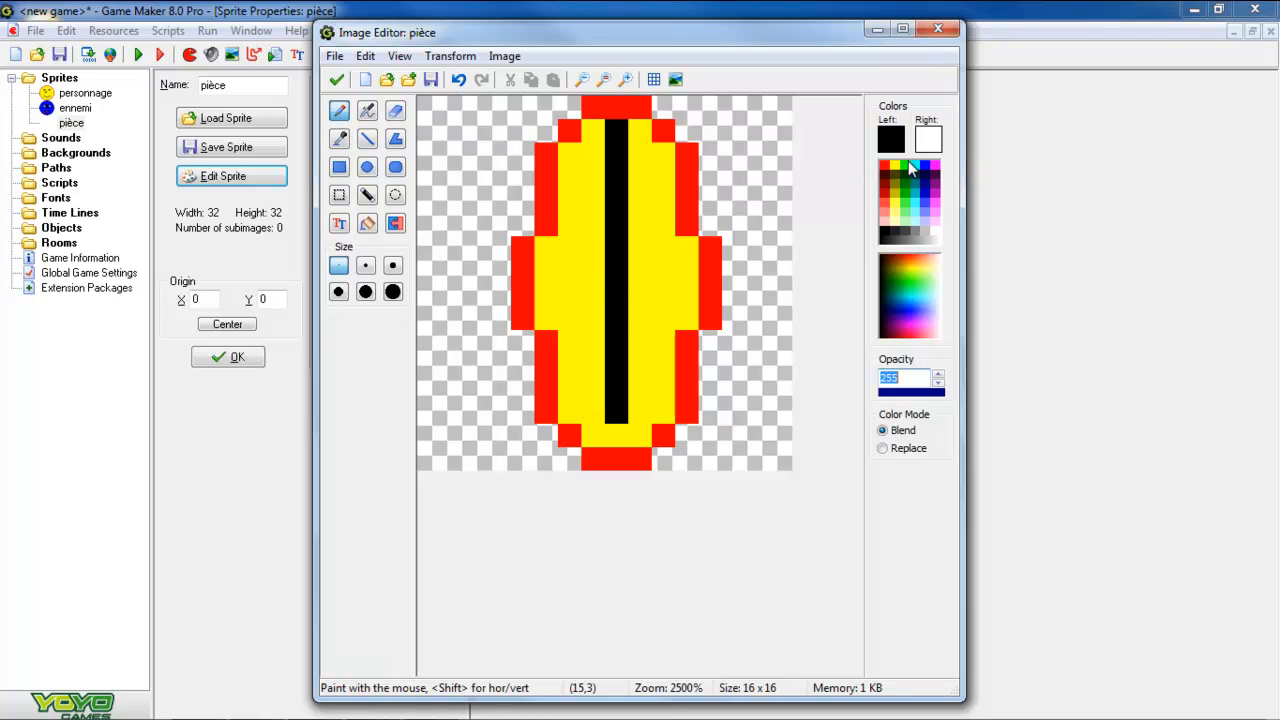
left_click(894, 164)
left_click(616, 130)
left_click(617, 152)
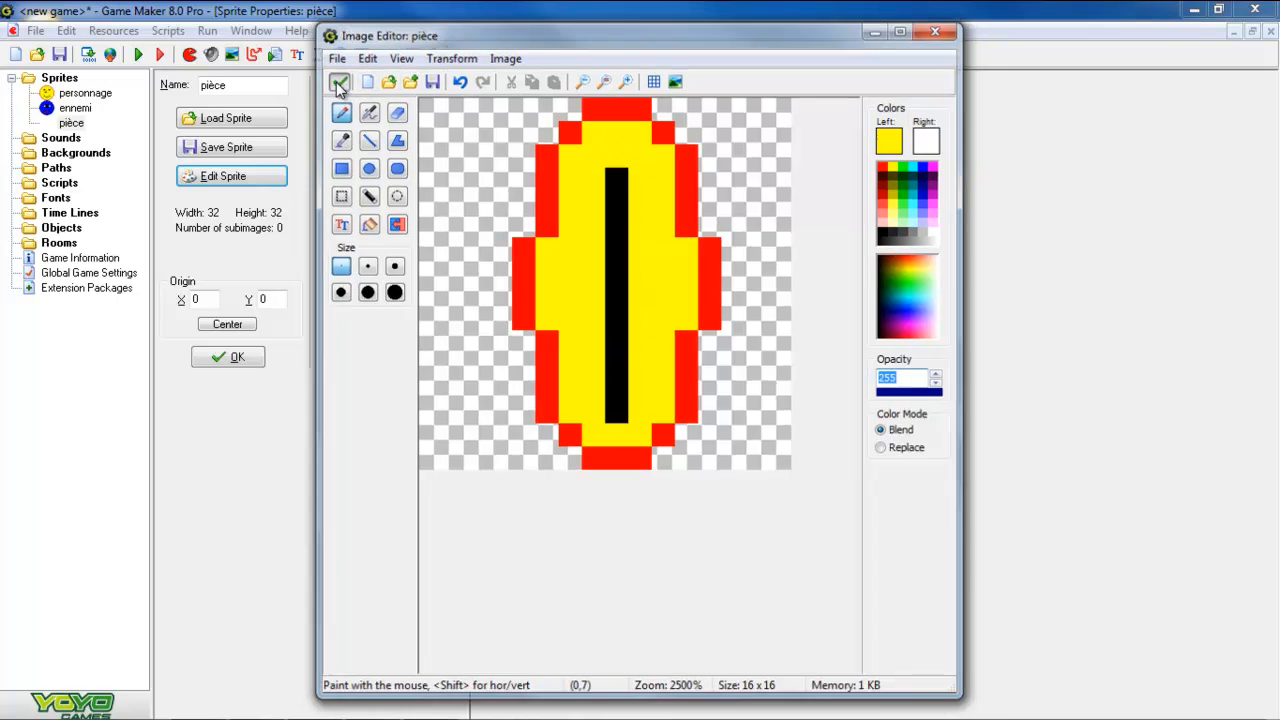
- Accept the finished coin drawing into the pièce sprite and close its properties
left_click(337, 80)
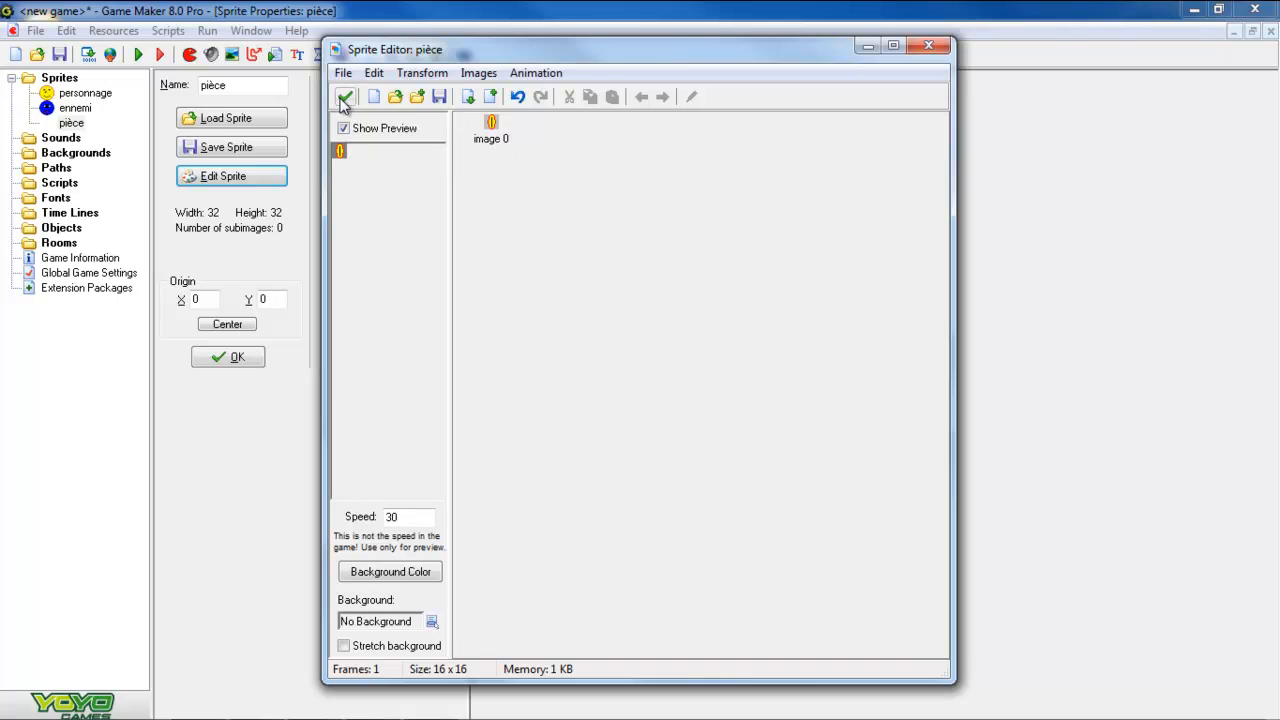
left_click(344, 97)
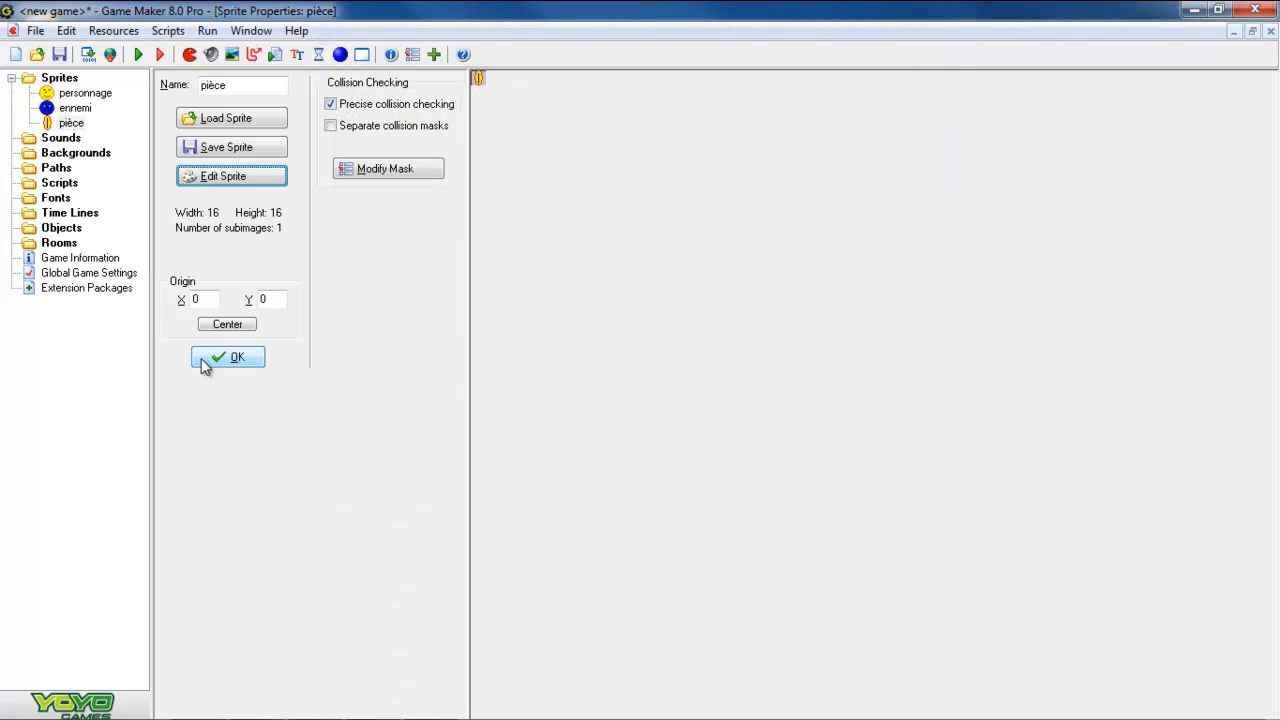
left_click(225, 358)
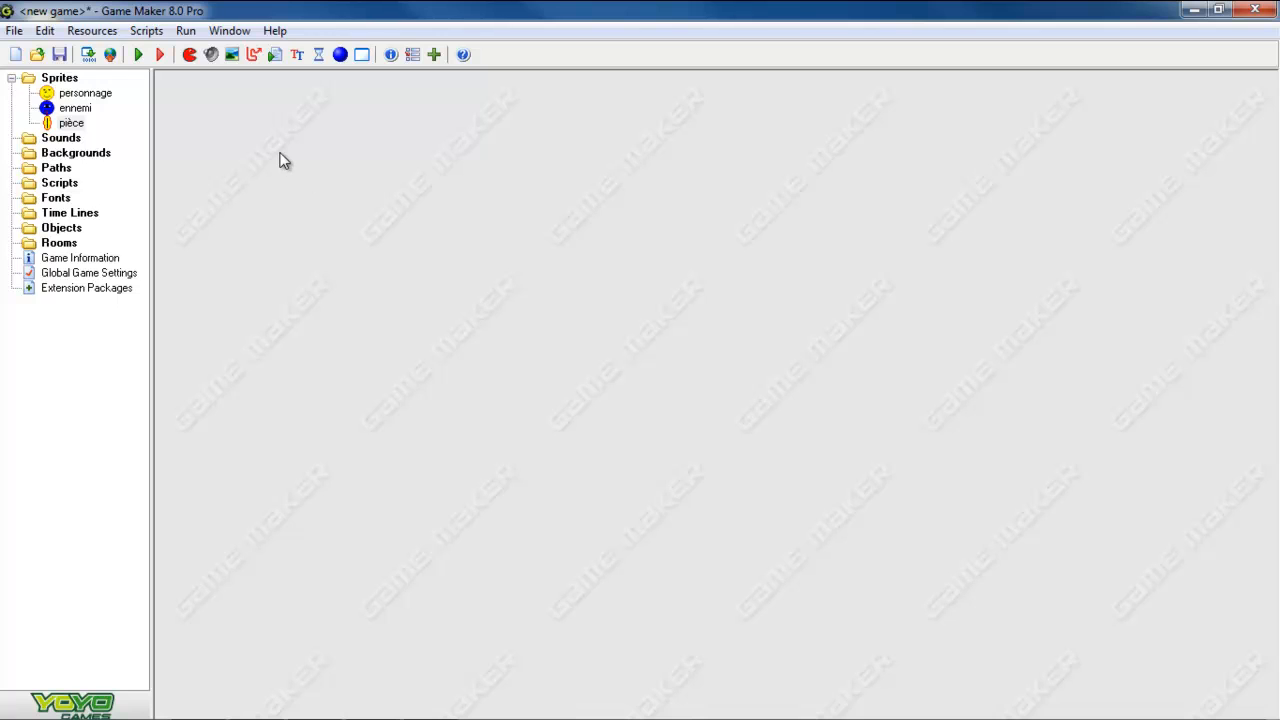
- Create a fourth sprite and name it mur
left_click(191, 57)
left_click_drag(376, 174, 411, 112)
double_click(411, 112)
double_click(253, 87)
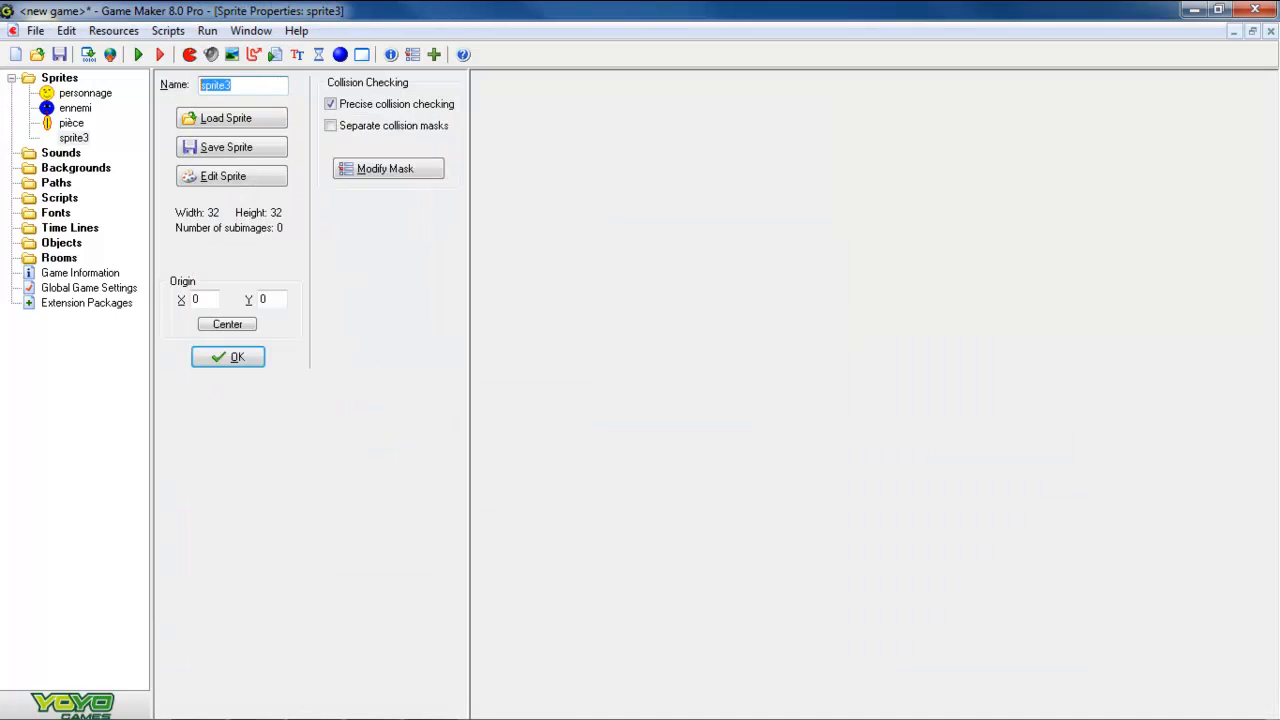
type("mur")
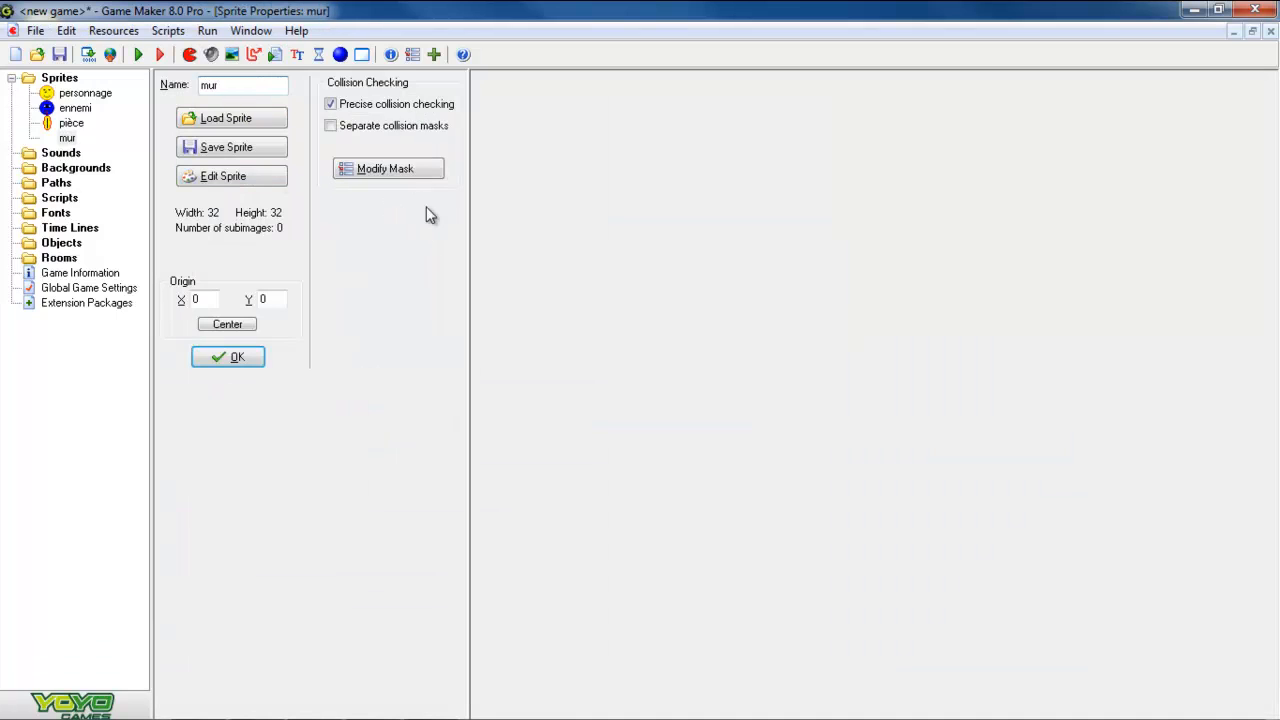
- Create a blank 32 x 32 pixel image for the mur sprite
left_click(238, 186)
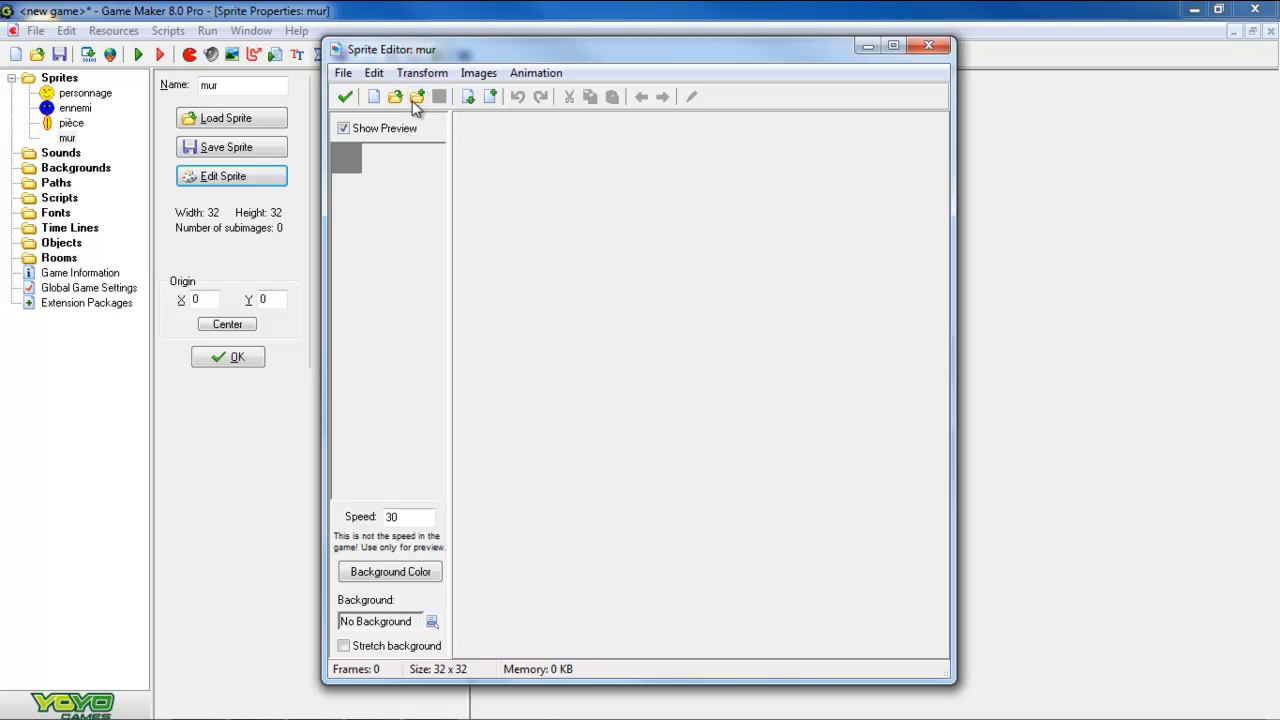
left_click(373, 96)
left_click(584, 410)
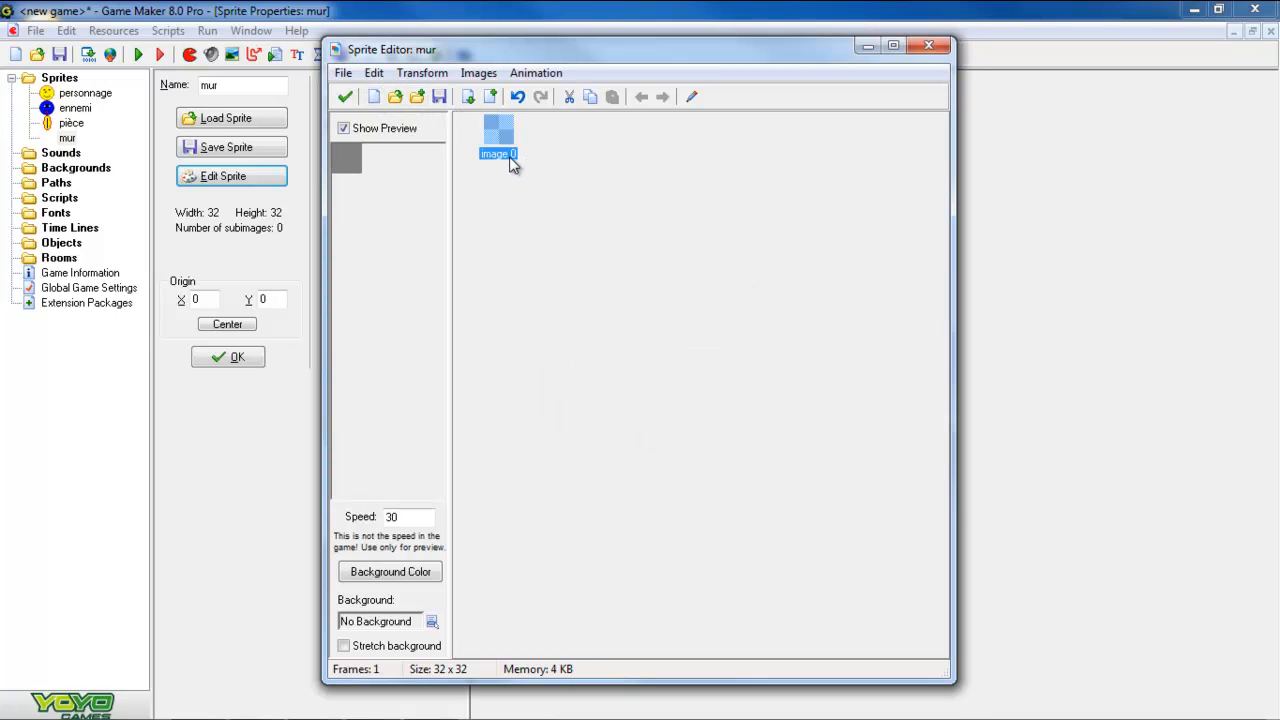
- Draw a white-filled square with a one-pixel black outline covering the whole wall image
double_click(504, 155)
left_click(626, 80)
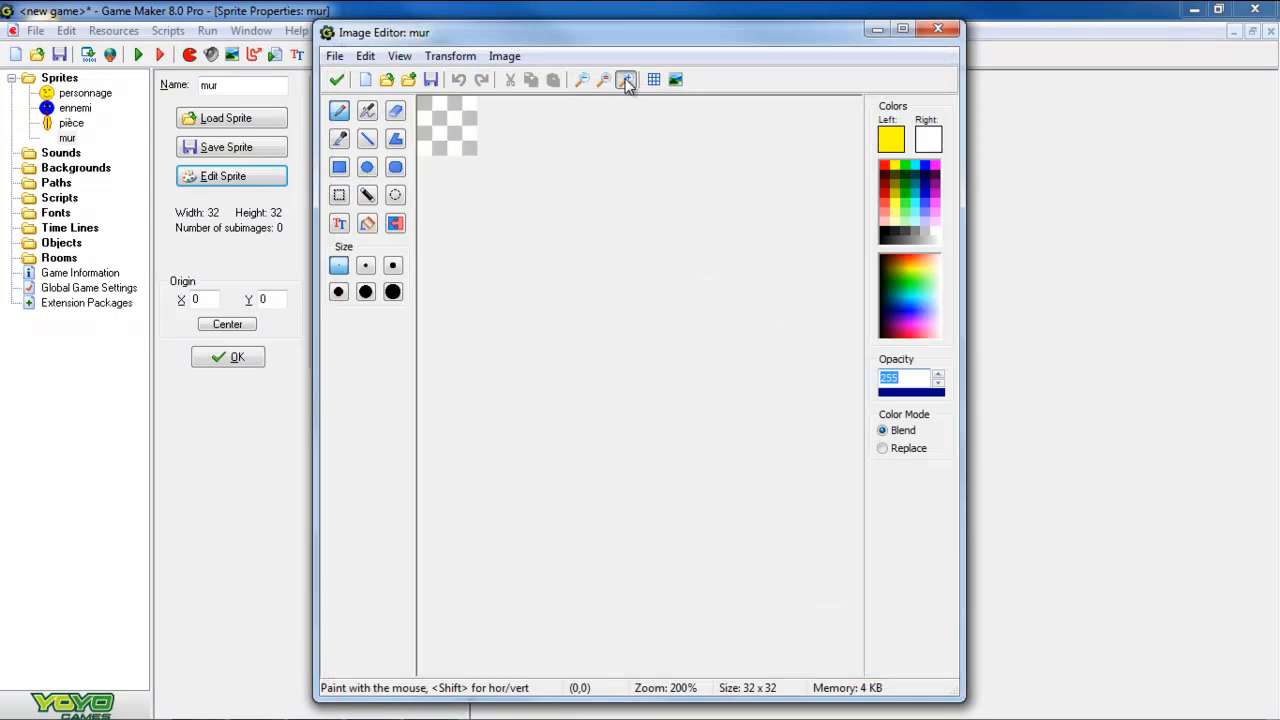
left_click(626, 80)
left_click(626, 80)
left_click(626, 80)
left_click(626, 80)
left_click(626, 80)
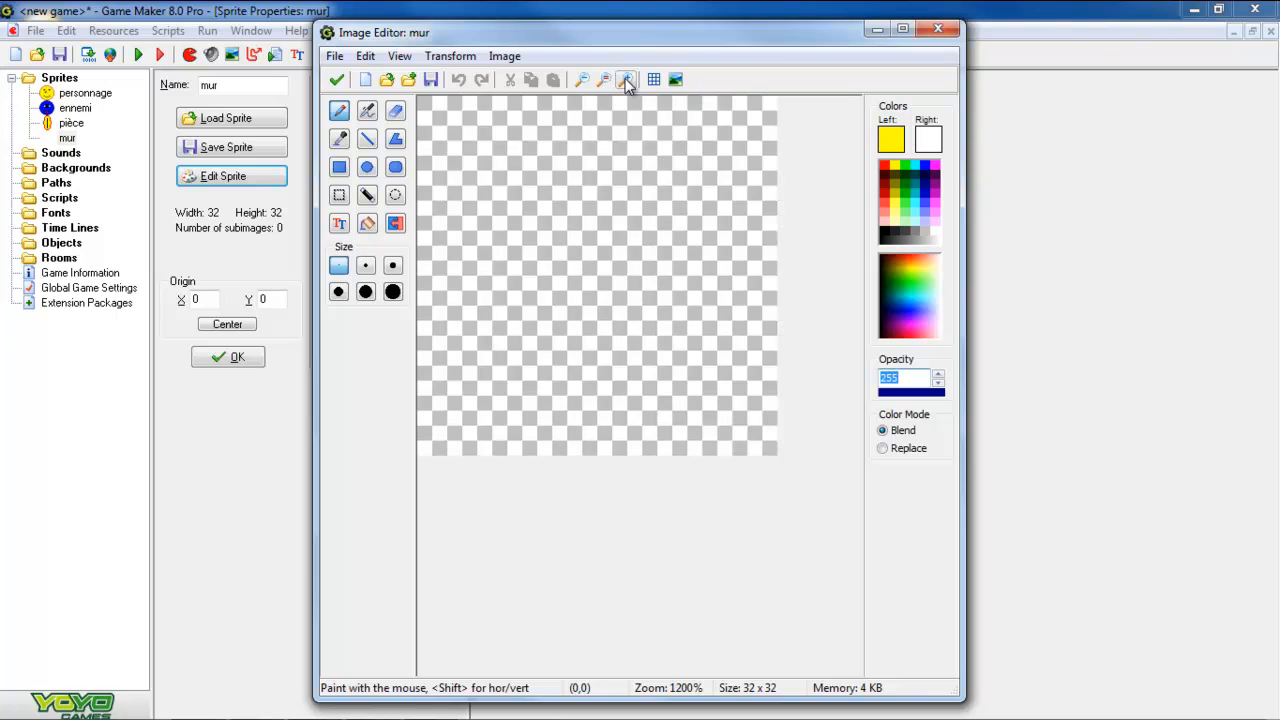
left_click(340, 168)
left_click(368, 380)
left_click(886, 228)
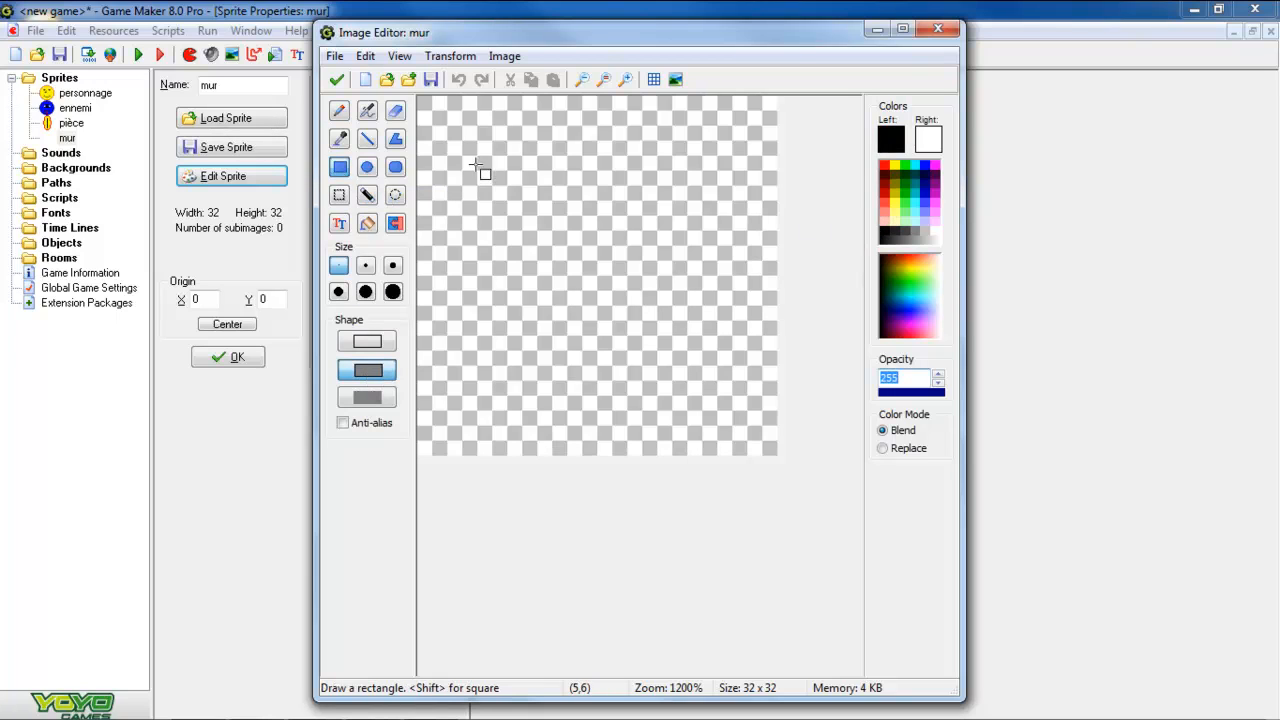
left_click_drag(419, 98, 774, 448)
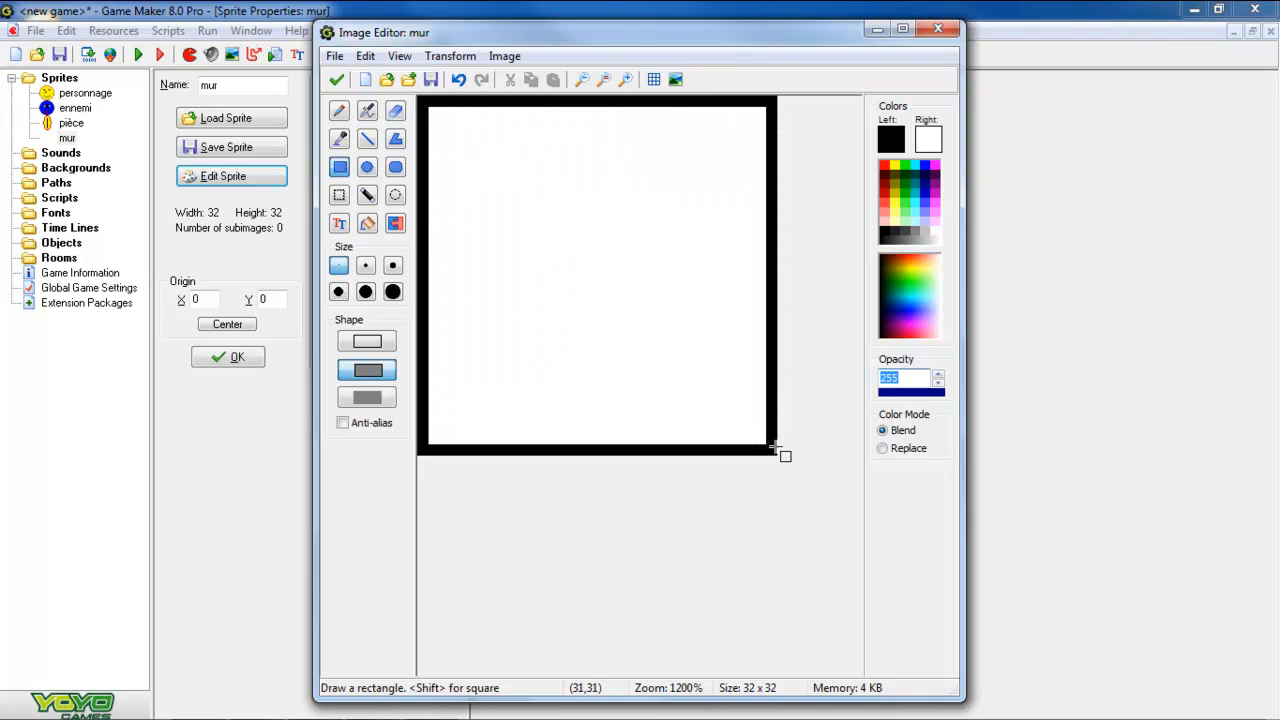
- Draw four nested one-pixel square frames inside the black border, in progressively lighter greys from very dark to light
left_click(895, 230)
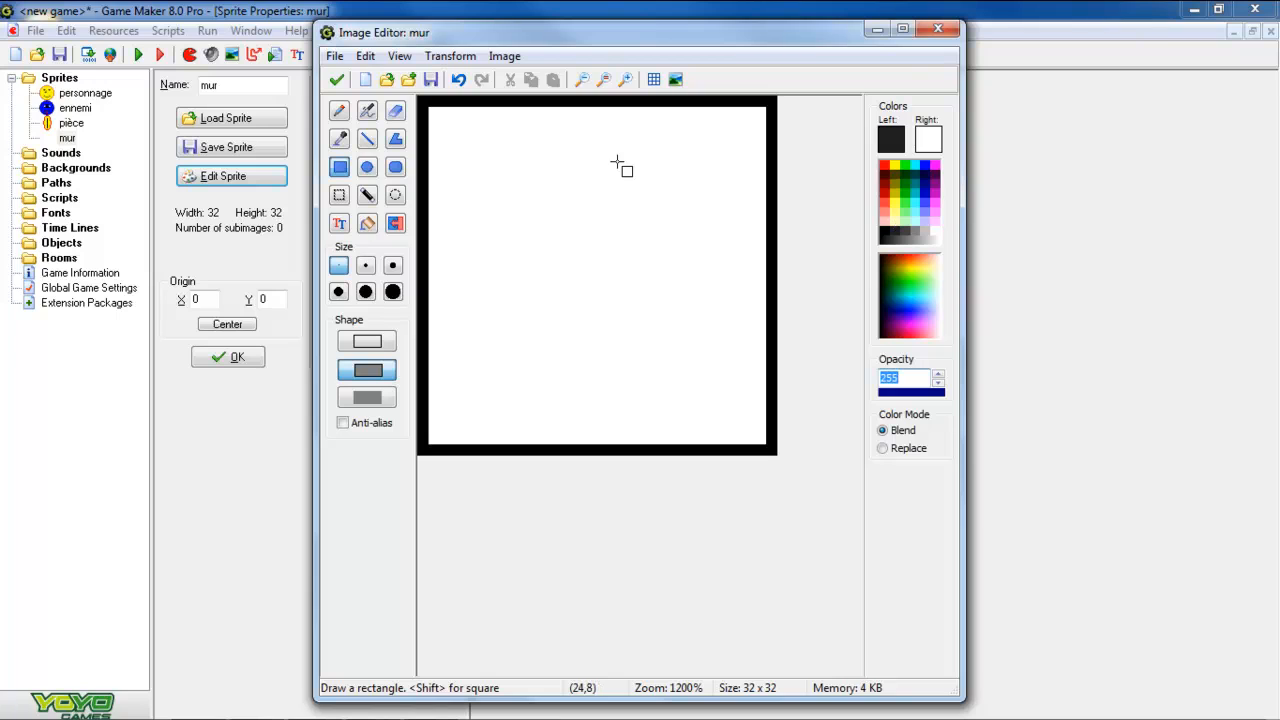
left_click_drag(440, 116, 758, 436)
left_click(895, 235)
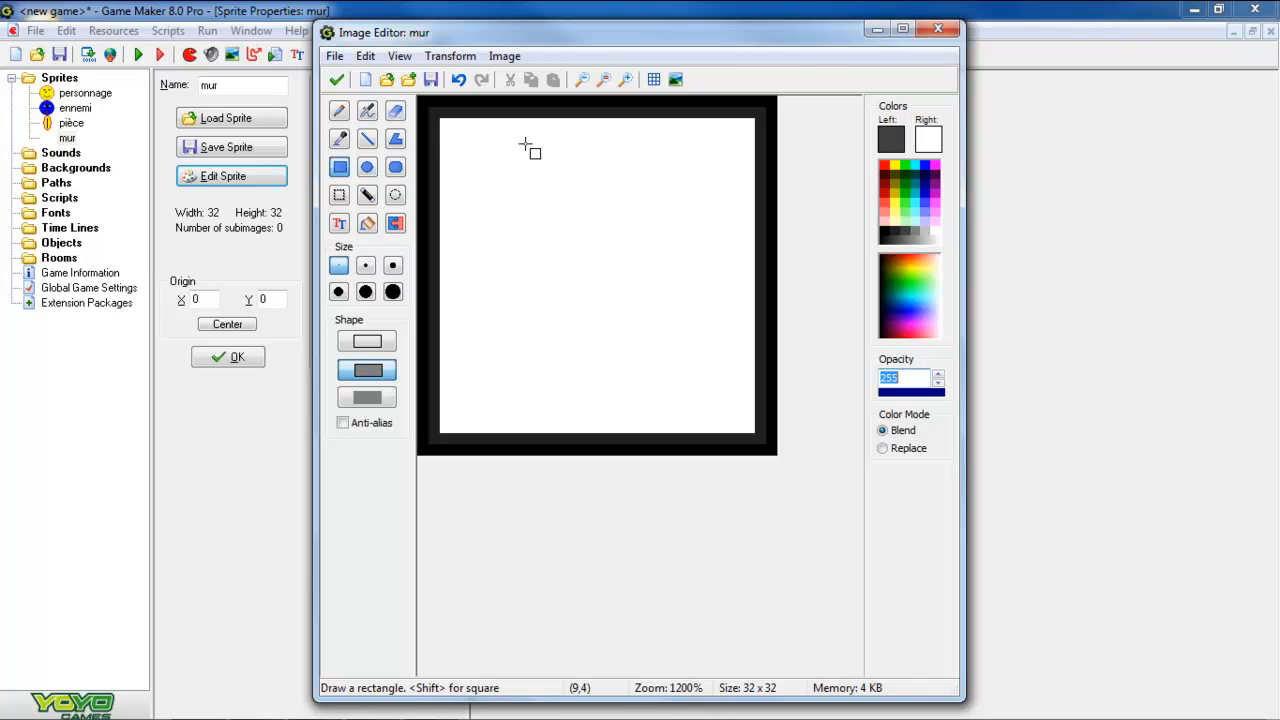
left_click_drag(441, 119, 752, 432)
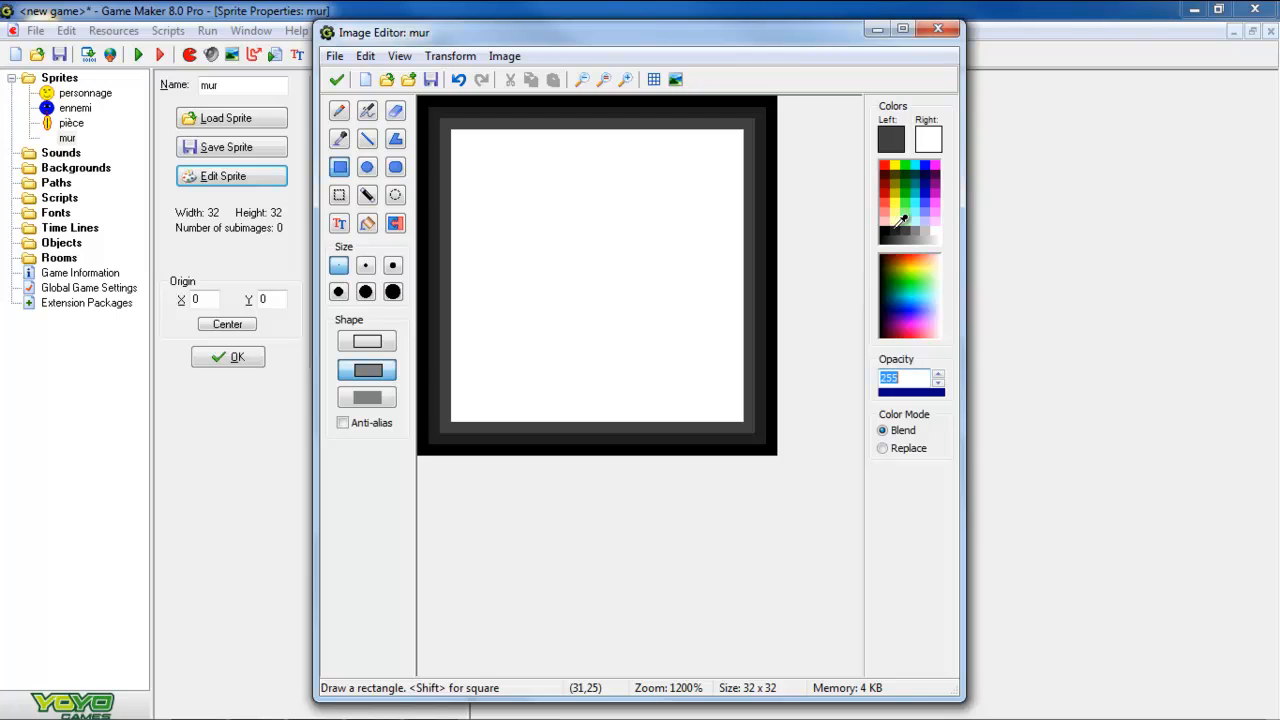
left_click(905, 233)
left_click_drag(452, 129, 745, 426)
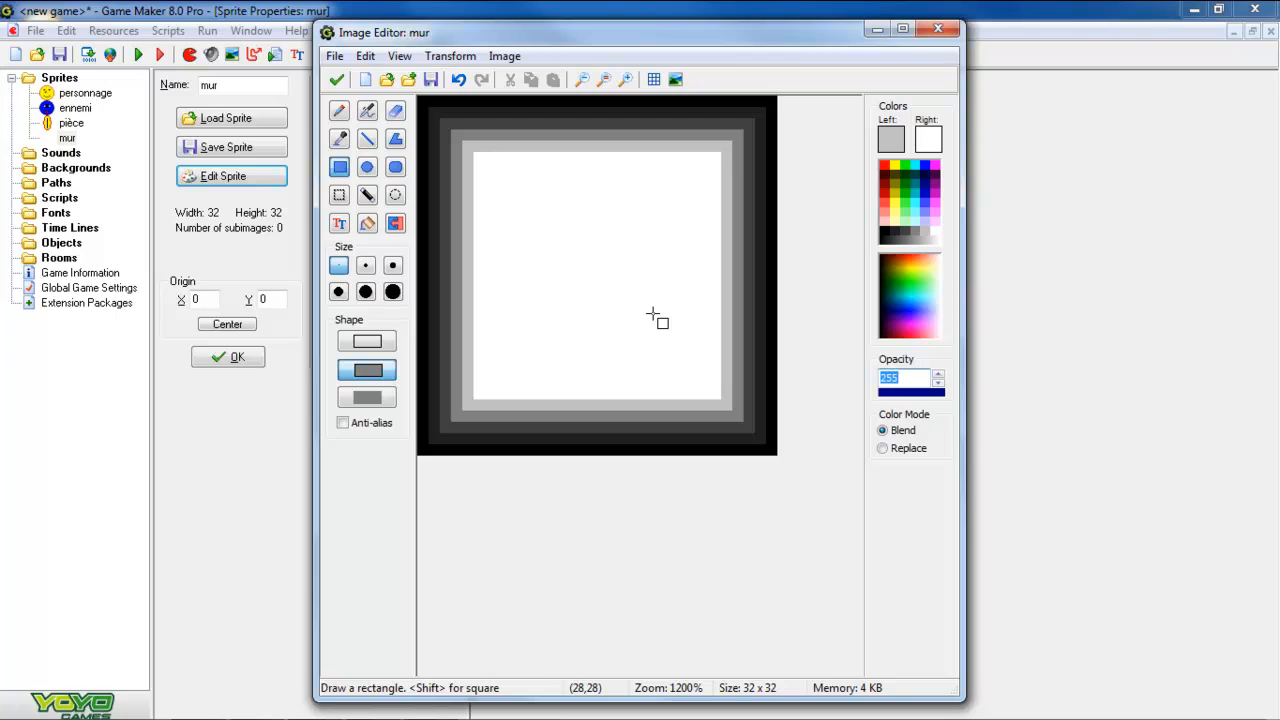
- Draw a white-filled square with a black outline, about 16 x 16 pixels, in the centre of the wall image
left_click(888, 230)
left_click_drag(508, 187, 680, 358)
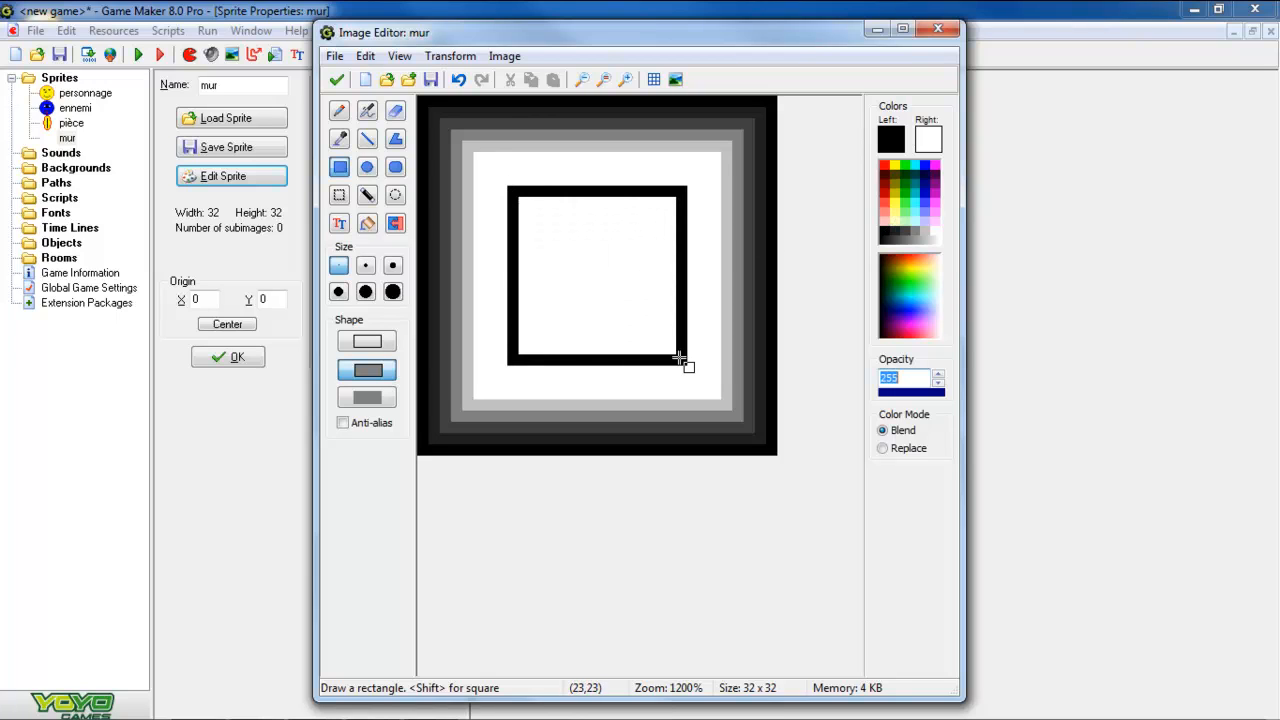
- Draw four nested one-pixel square frames inside the wall's central black square, in progressively lighter greys from very dark to light
left_click(895, 232)
left_click_drag(523, 200, 670, 346)
left_click(900, 233)
left_click_drag(531, 210, 656, 338)
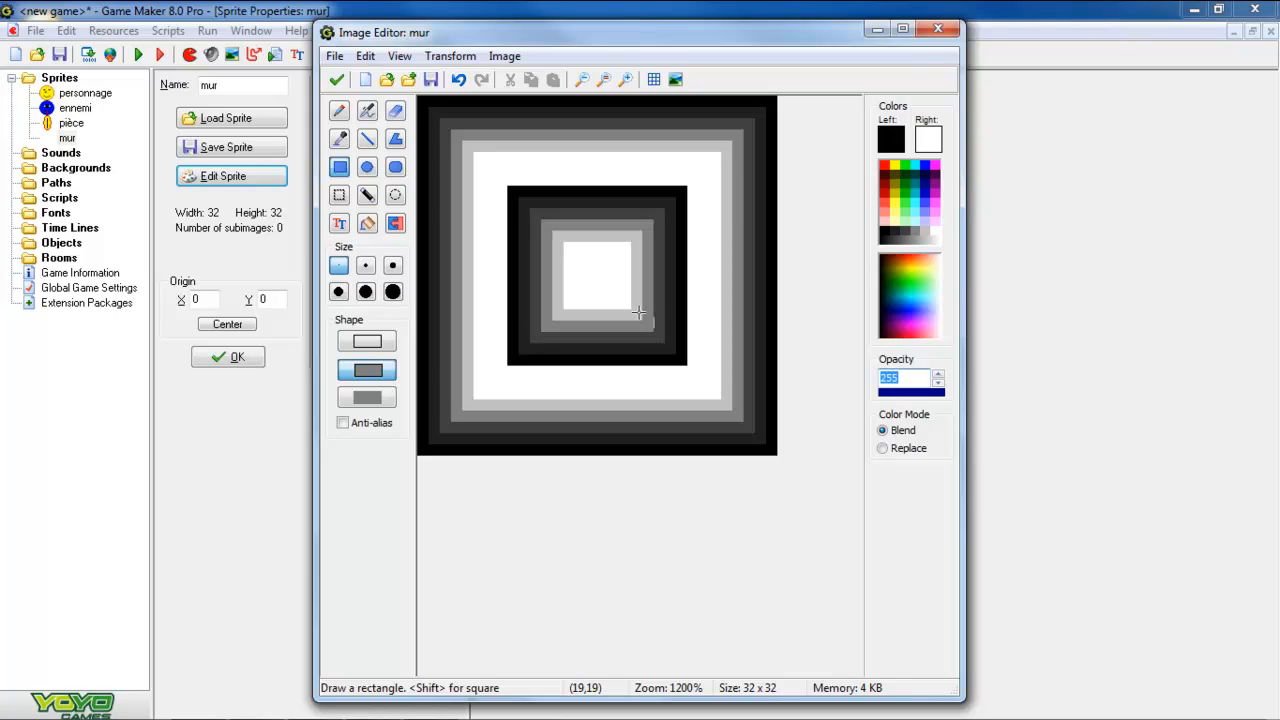
- Flood-fill the small white centre of the wall image with black, then accept the image and save the mur sprite
left_click(366, 224)
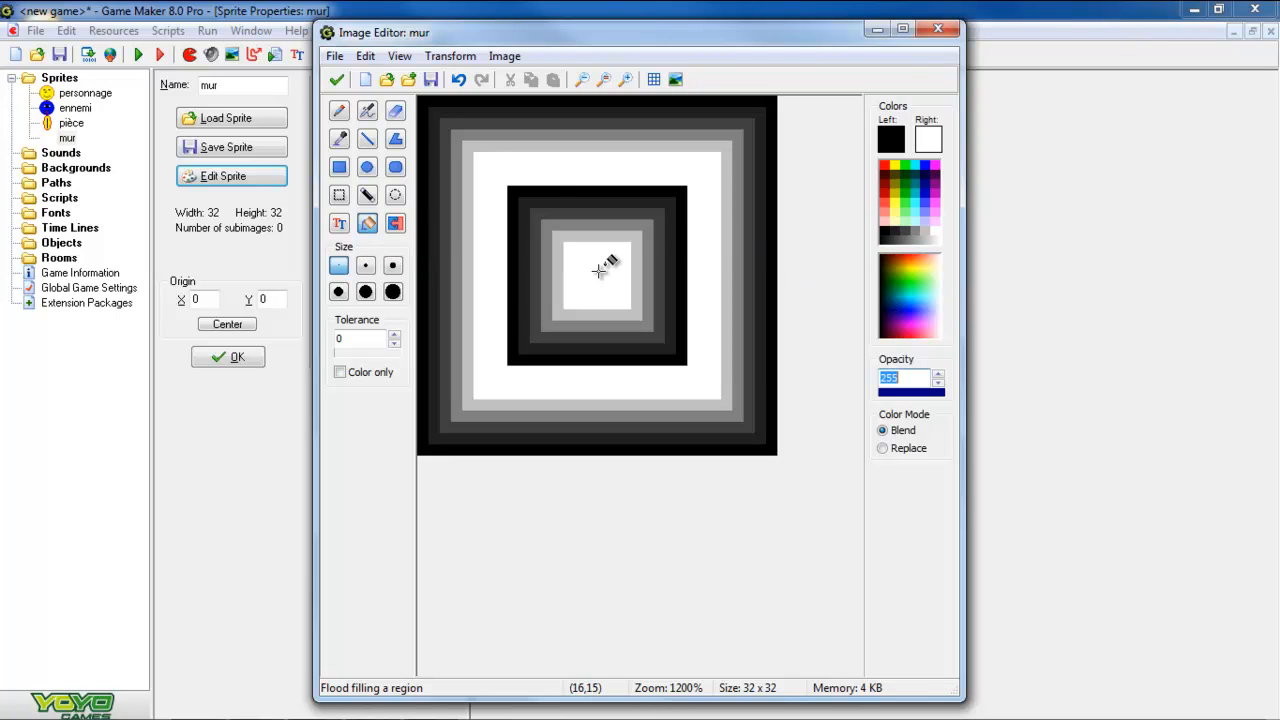
left_click(596, 265)
left_click(338, 82)
left_click(480, 212)
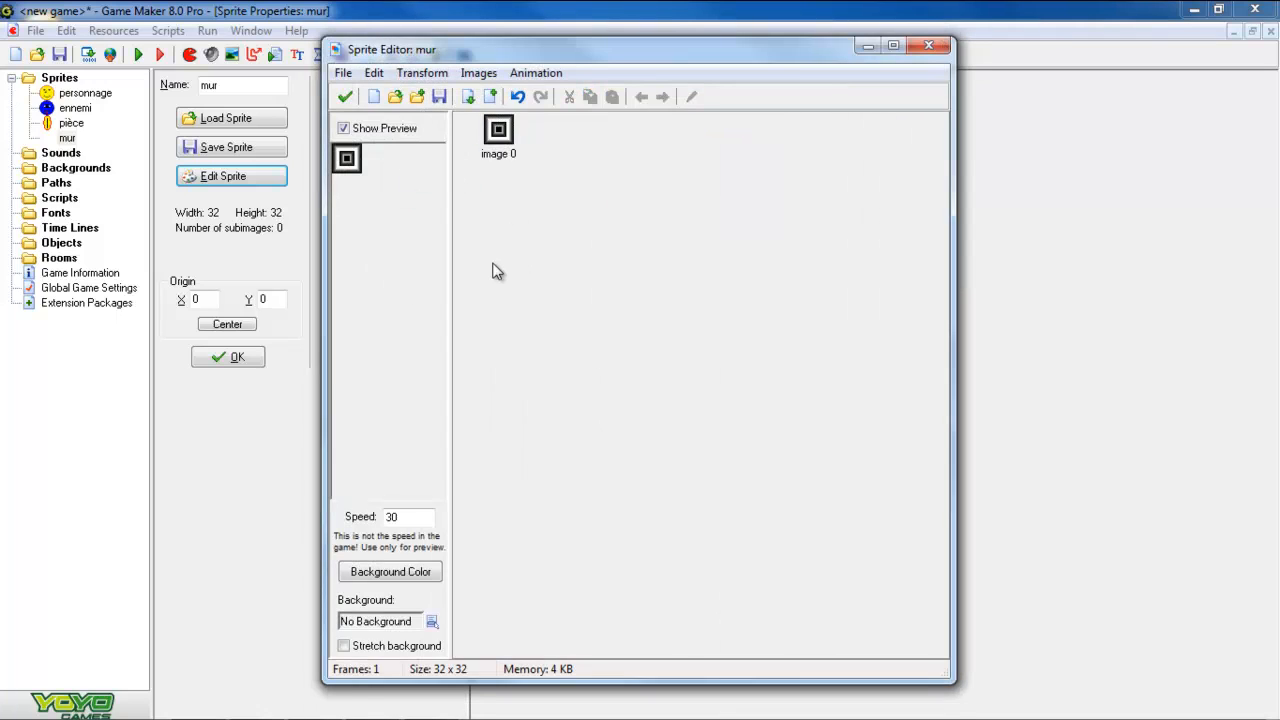
left_click(347, 97)
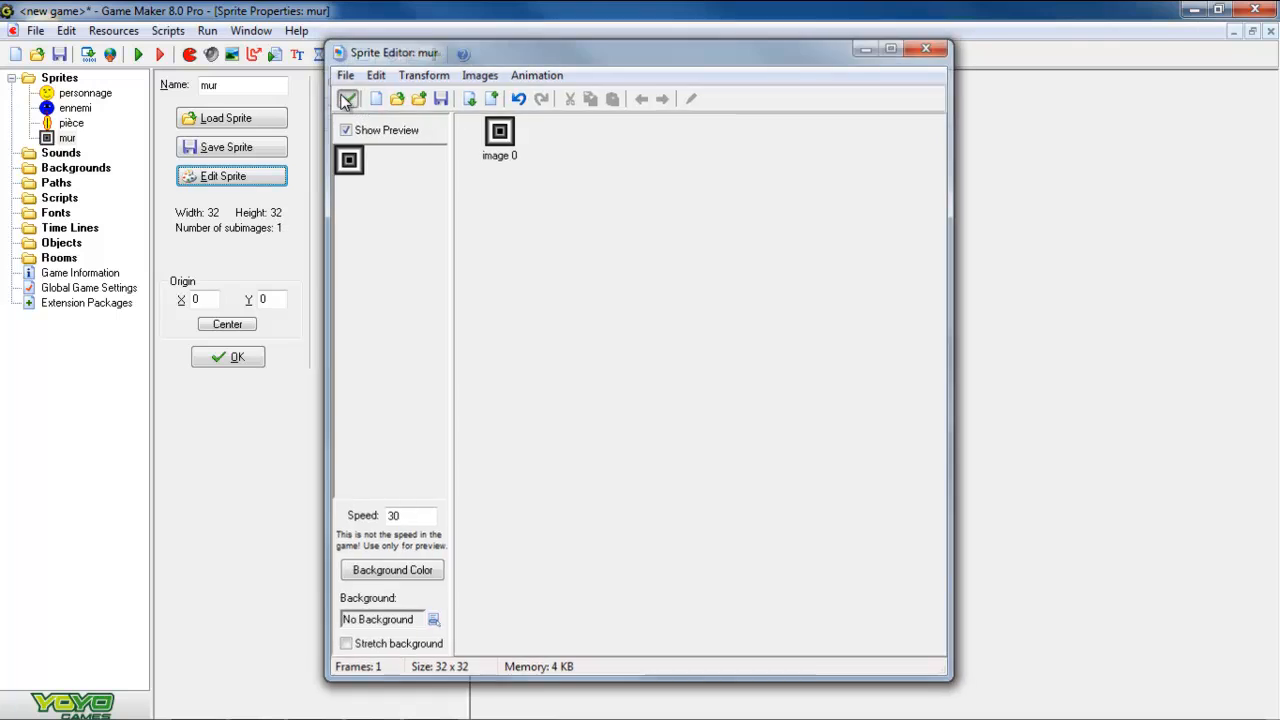
left_click(237, 358)
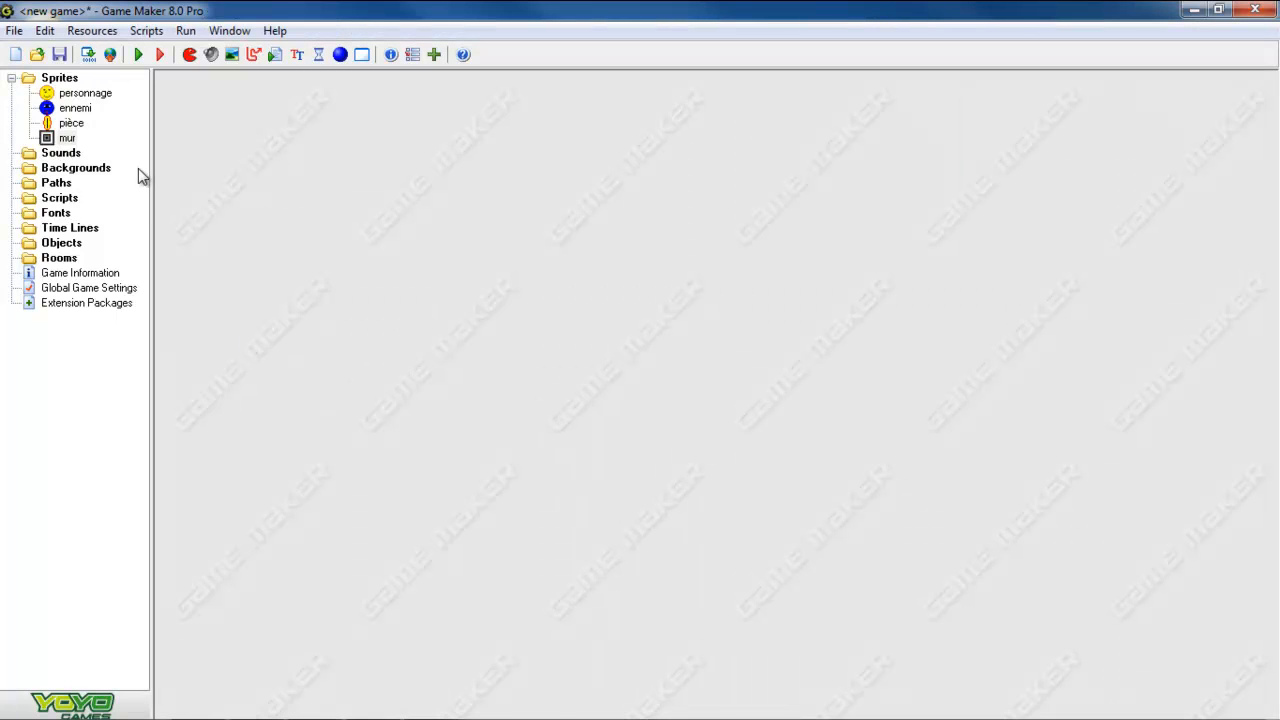
- Create a new sprite and name it Trappe
left_click(190, 55)
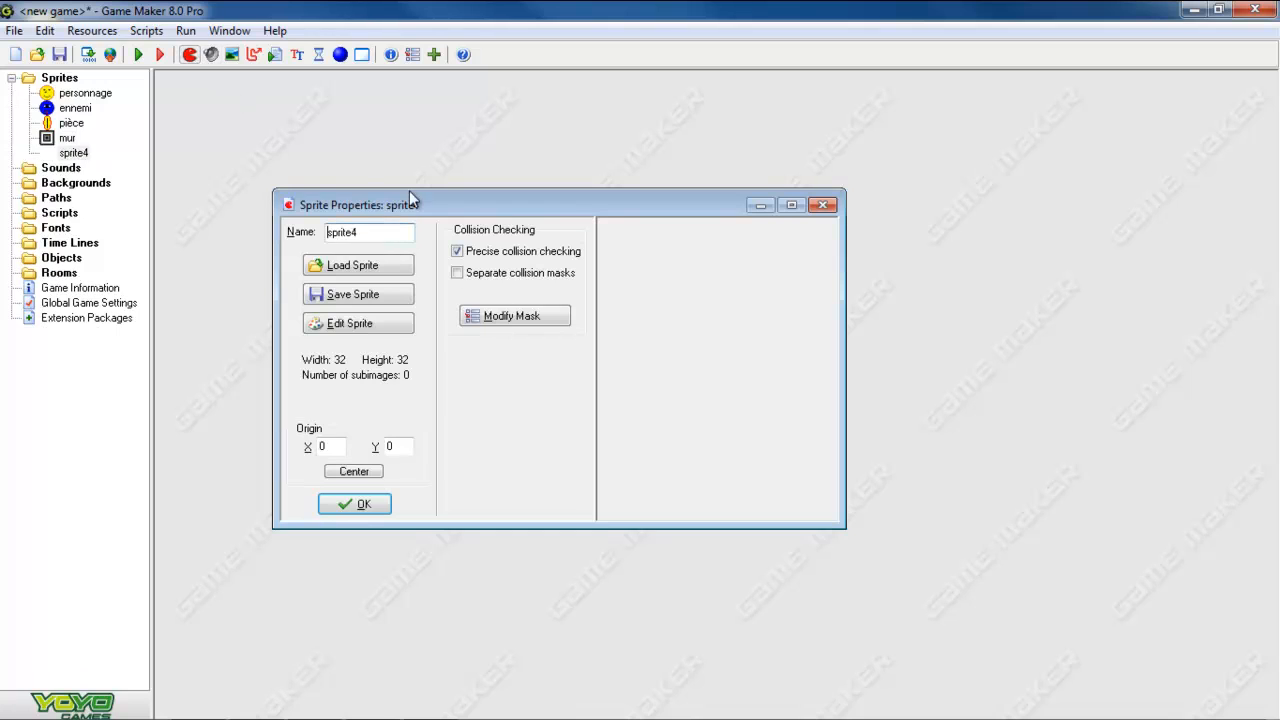
double_click(389, 200)
double_click(246, 86)
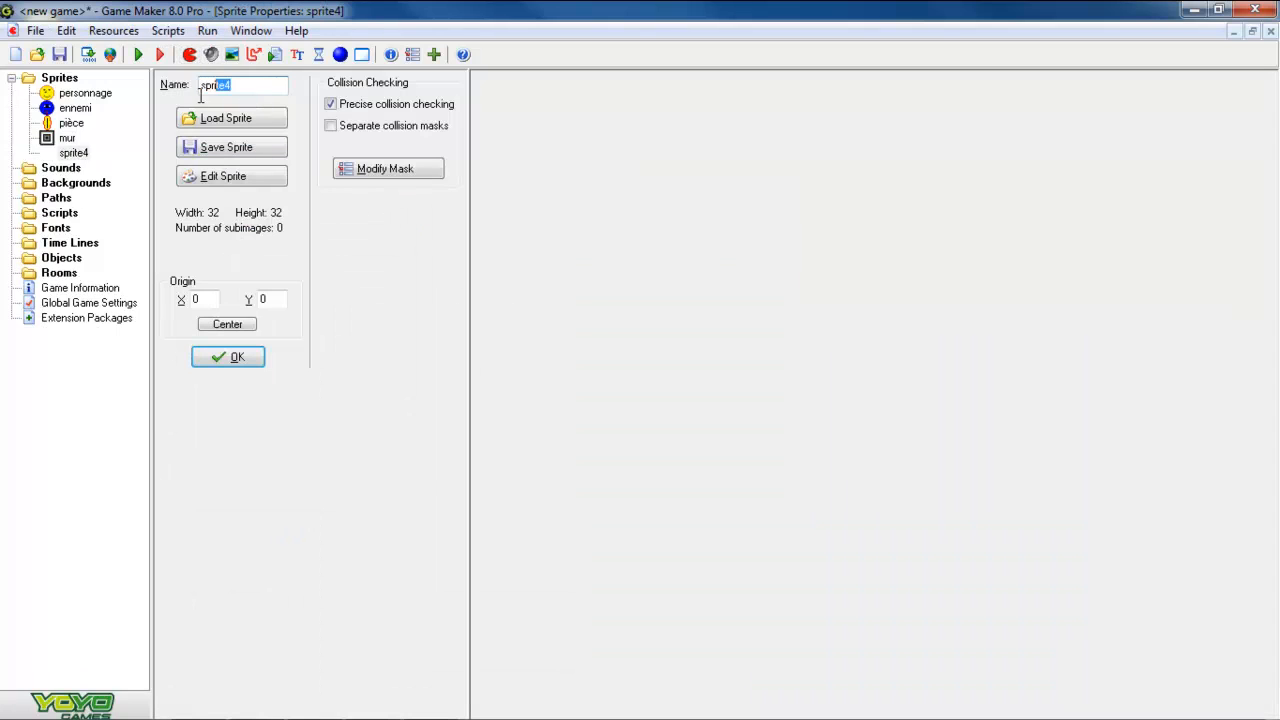
type("T")
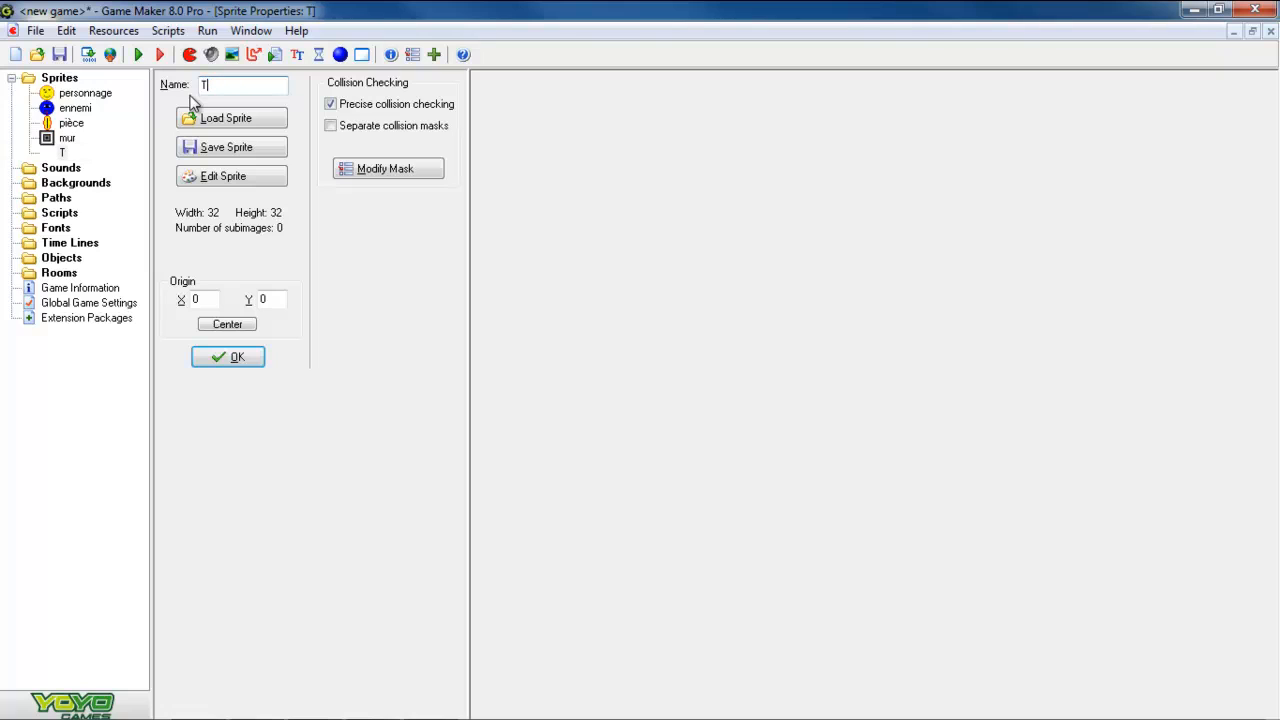
type("rappe")
key("BackSpace")
type("e")
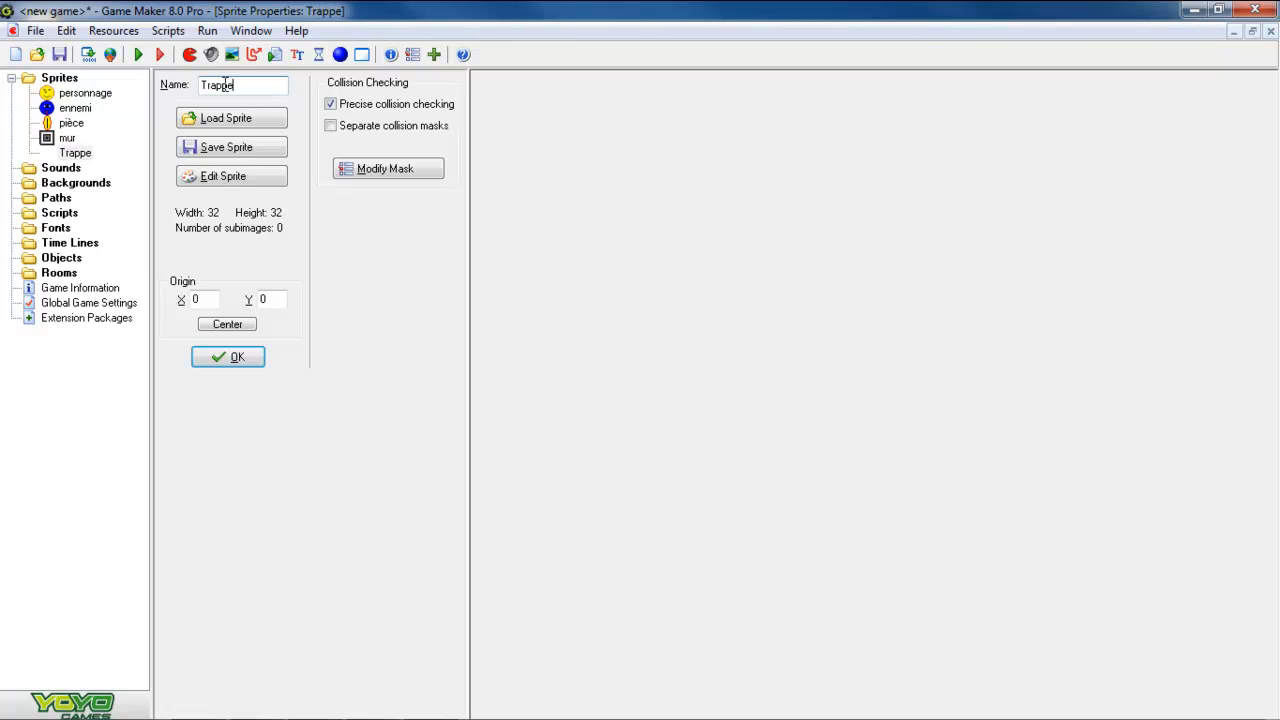
- Create a blank 32 x 32 pixel image for the Trappe sprite and open it for editing
left_click(246, 177)
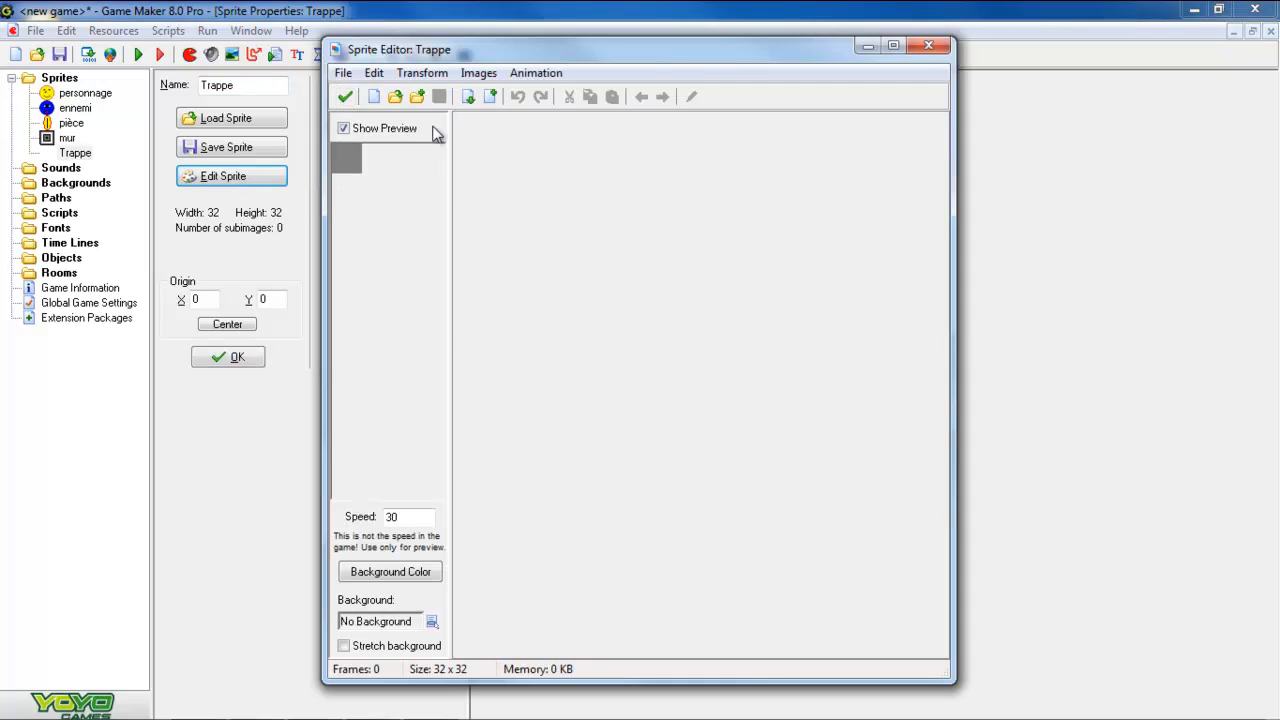
left_click(374, 96)
left_click(579, 410)
double_click(507, 158)
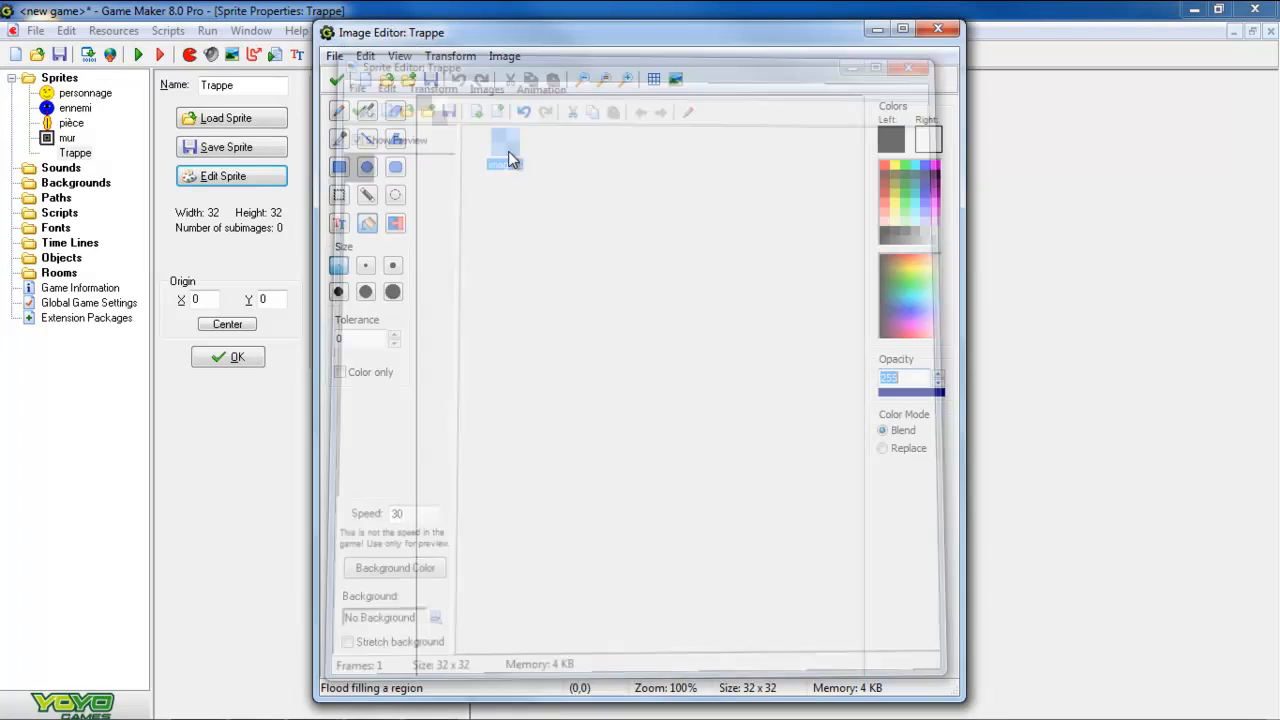
- Draw a white-filled square with a one-pixel red outline covering the whole Trappe image
left_click(623, 81)
left_click(623, 81)
left_click(623, 81)
left_click(623, 81)
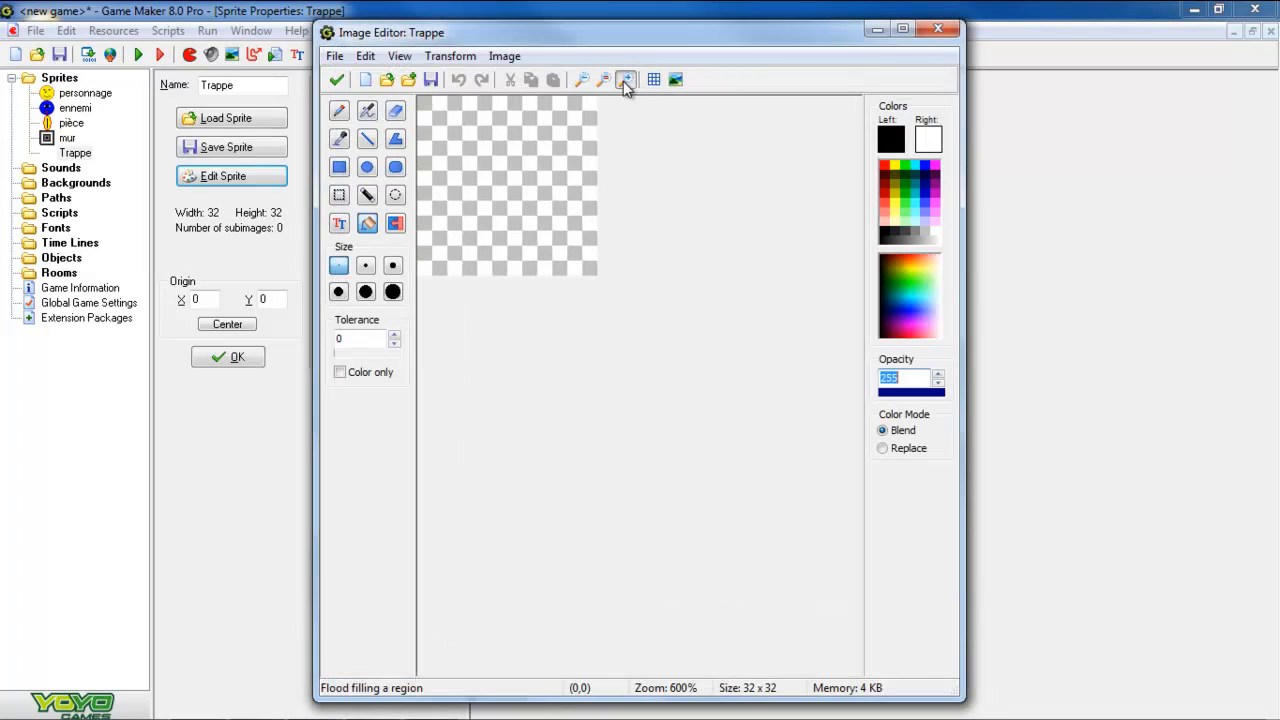
left_click(623, 81)
left_click(623, 81)
left_click(623, 81)
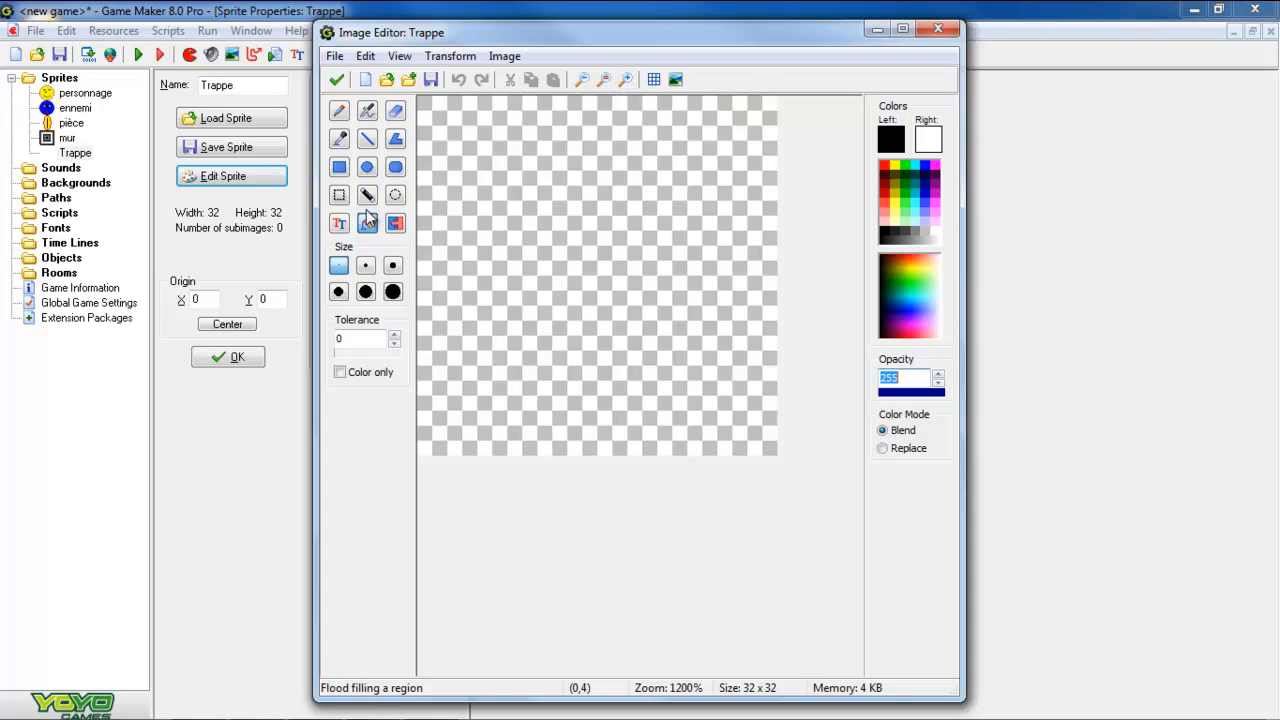
left_click(339, 167)
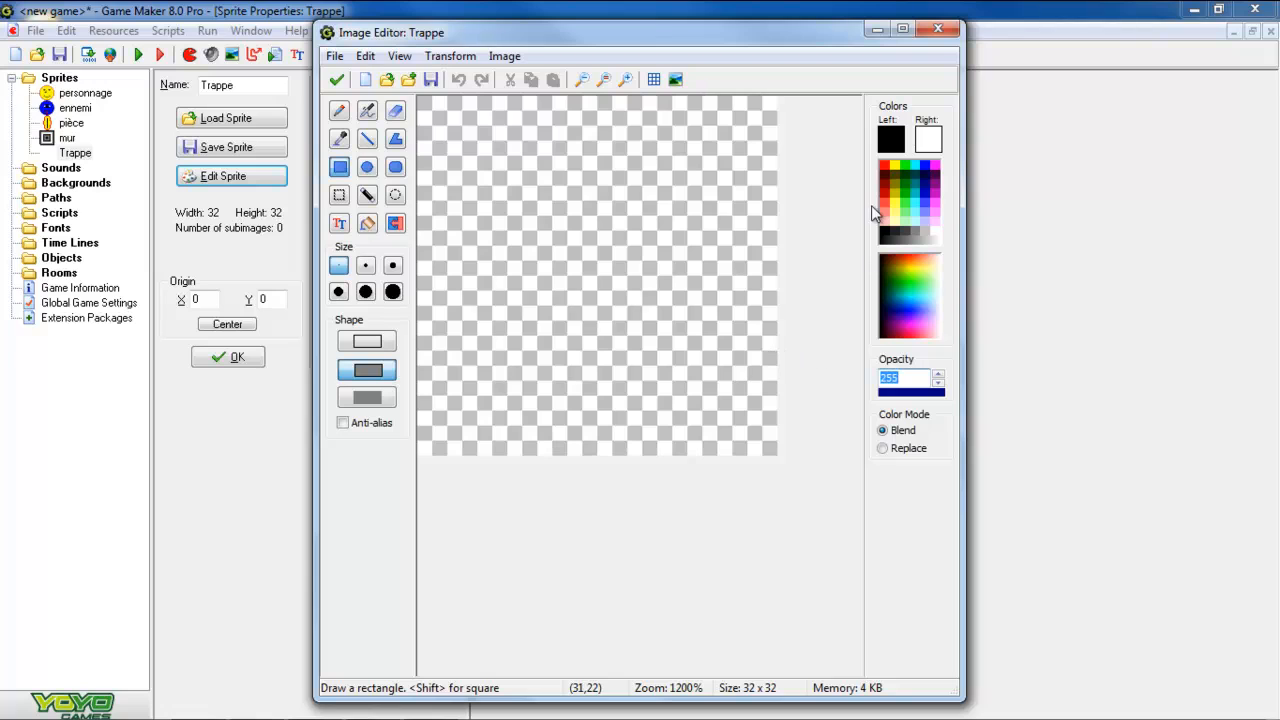
left_click(884, 166)
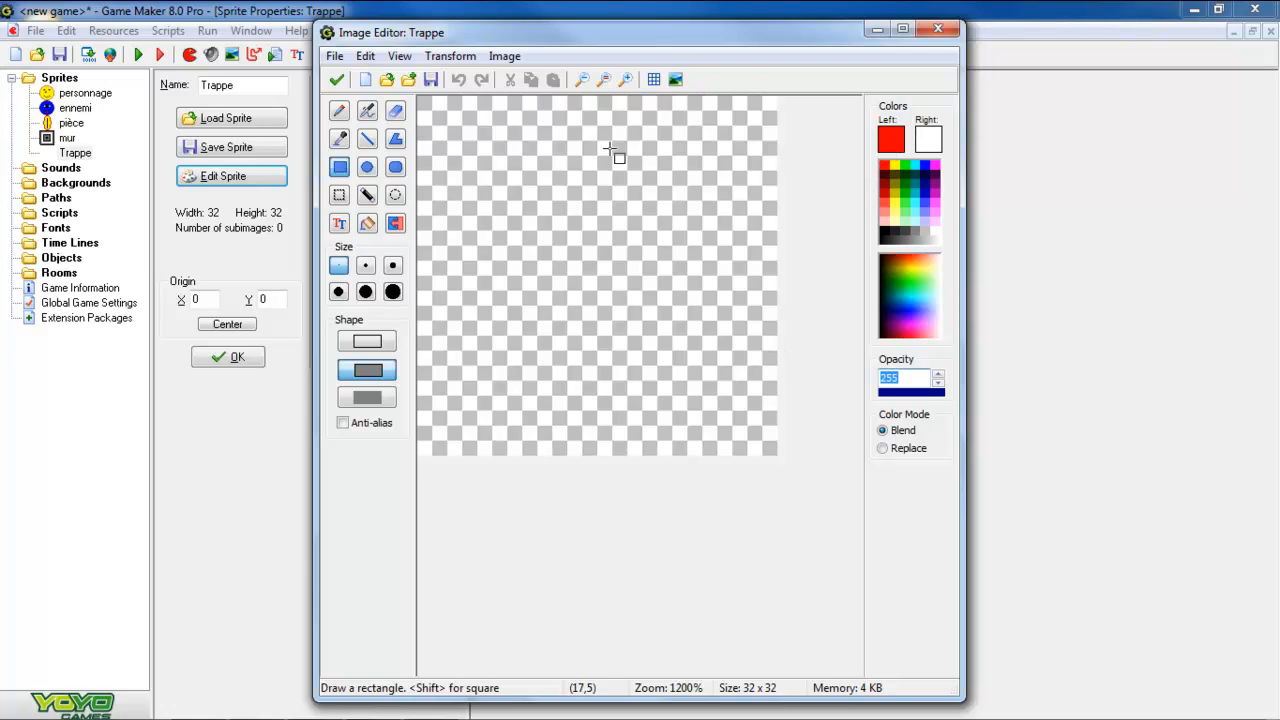
mouse_move(428, 105)
left_mouse_down()
mouse_move(603, 237)
mouse_move(735, 372)
mouse_move(776, 462)
left_mouse_up()
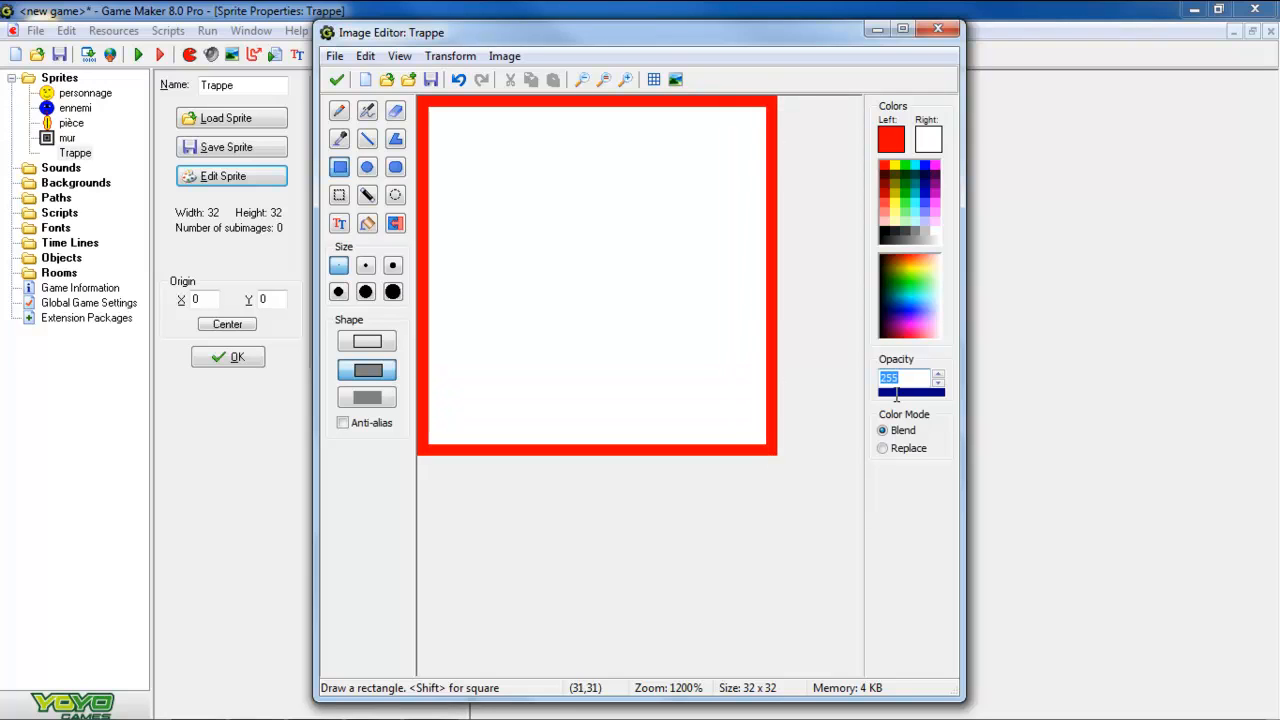
- Draw six nested frames from very dark red to pale pink inside the border, plus a central 14 x 14 pixel square of nested blue frames
left_click(884, 174)
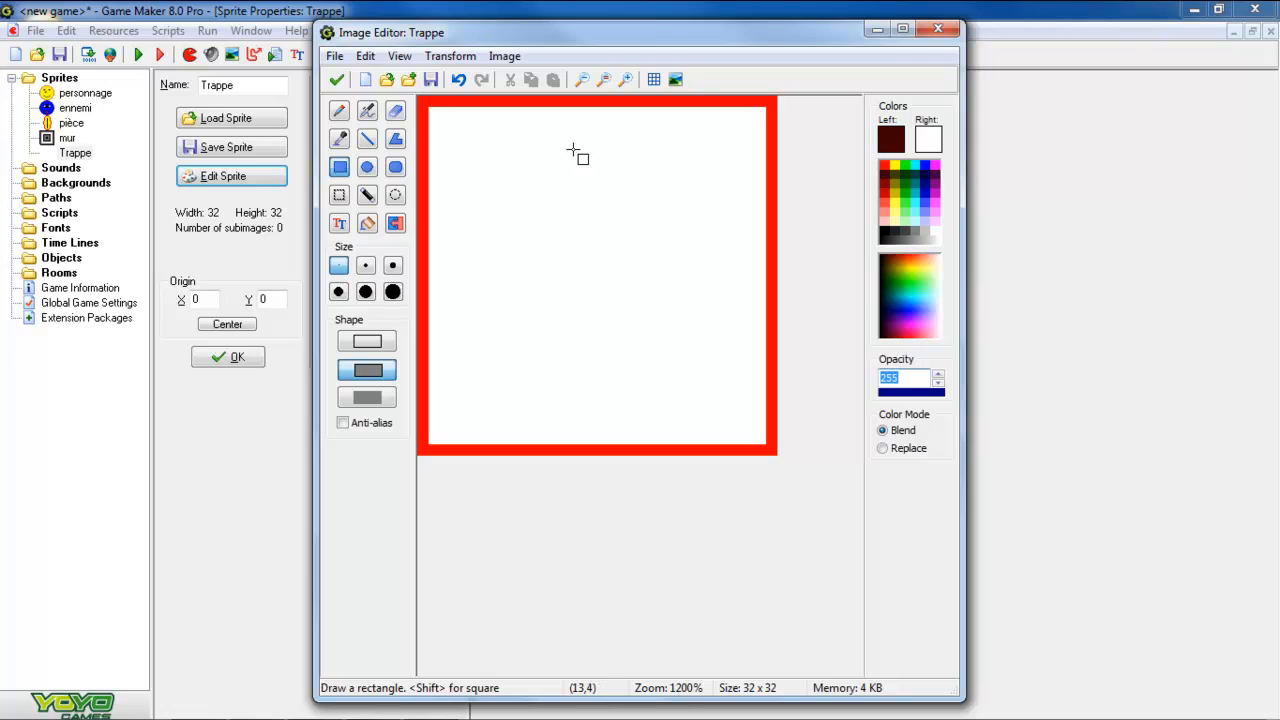
left_click_drag(434, 111, 765, 442)
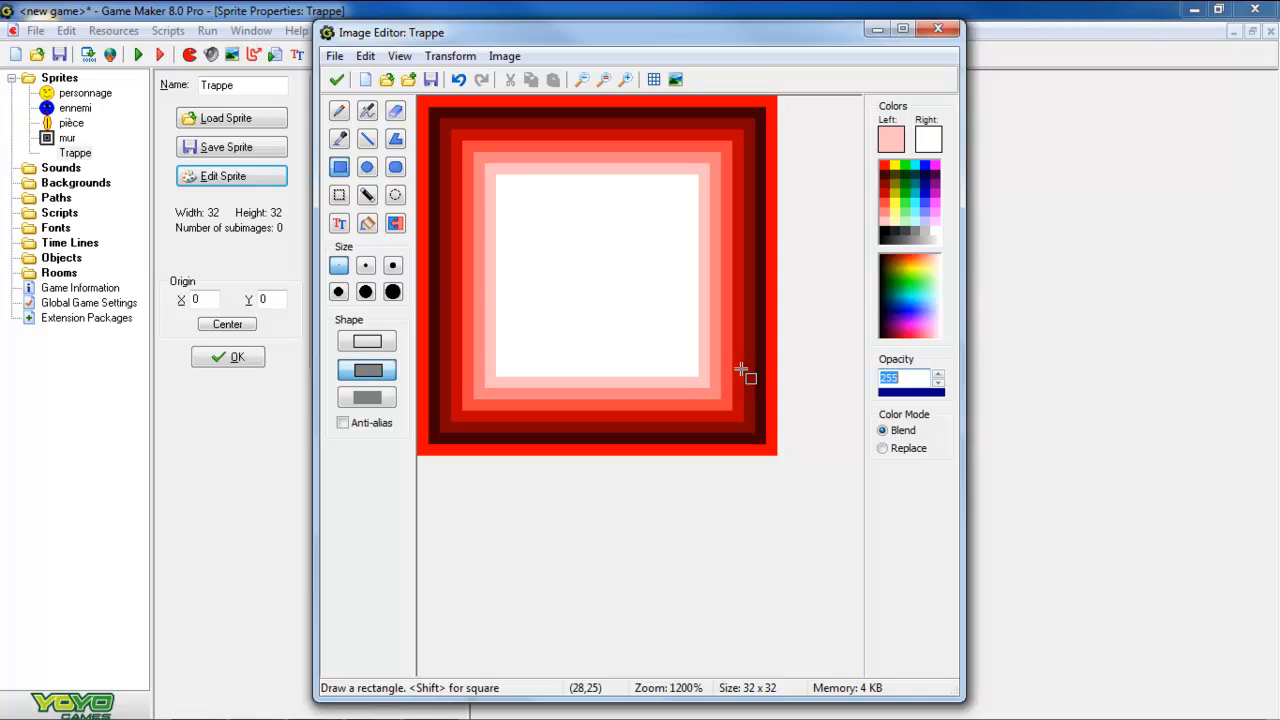
left_click(926, 165)
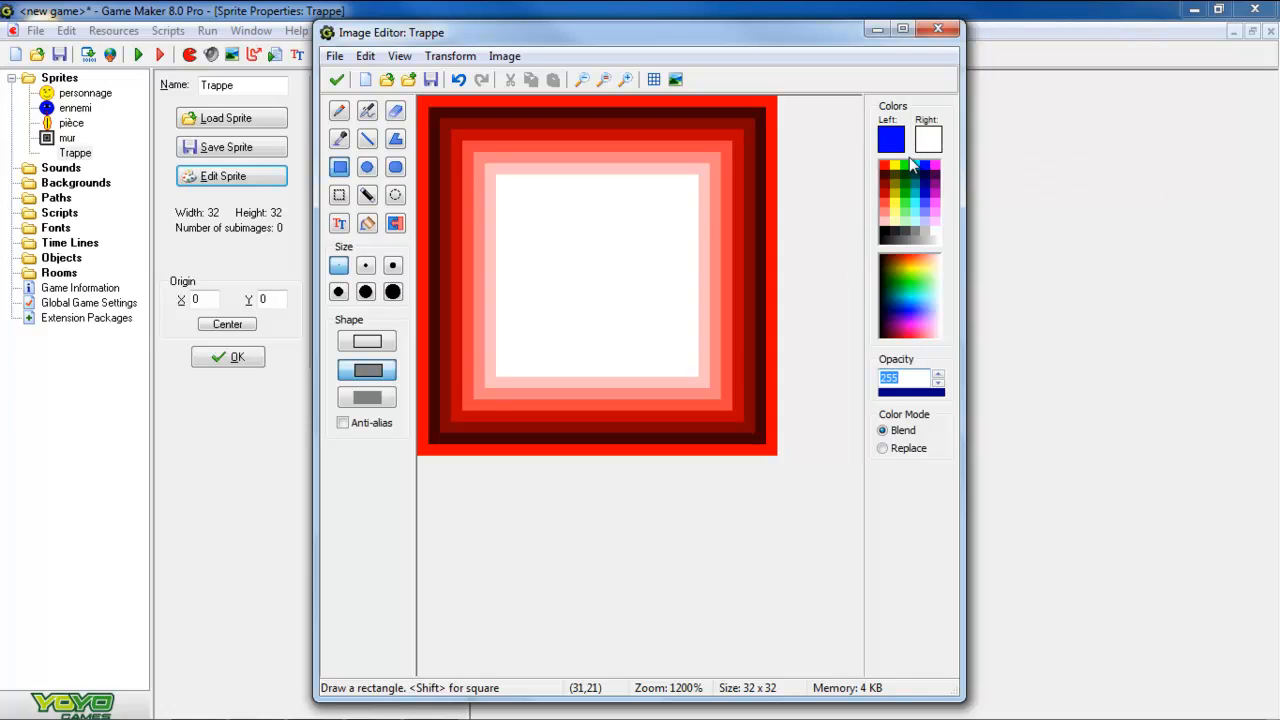
left_click_drag(529, 203, 668, 351)
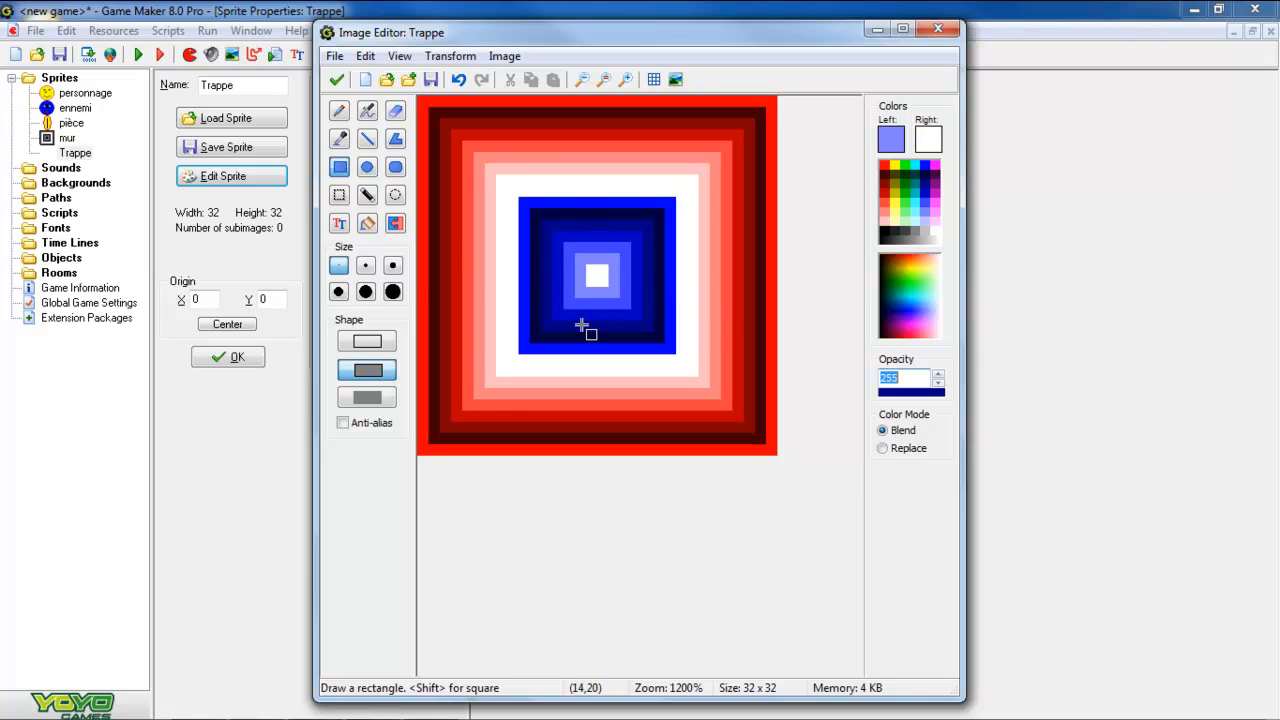
- Flood-fill the white centre of the blue square with black, then accept the image and save the Trappe sprite
left_click(367, 223)
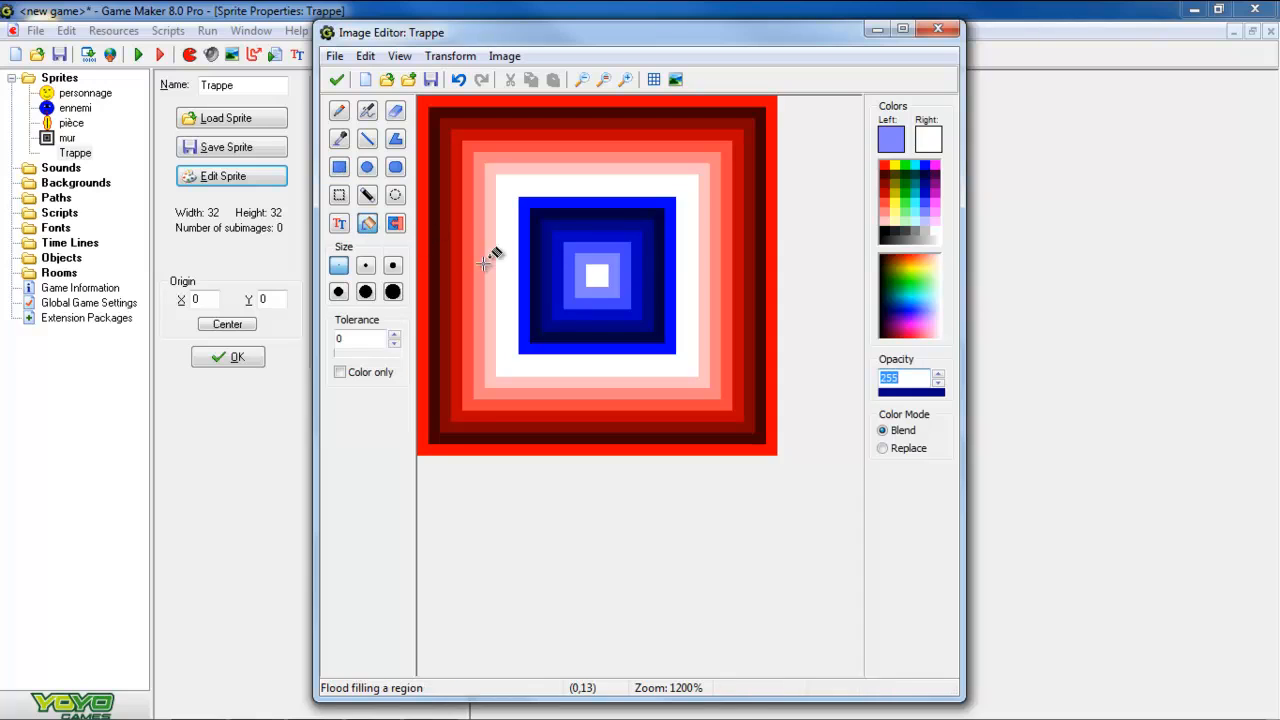
left_click(884, 228)
left_click(605, 282)
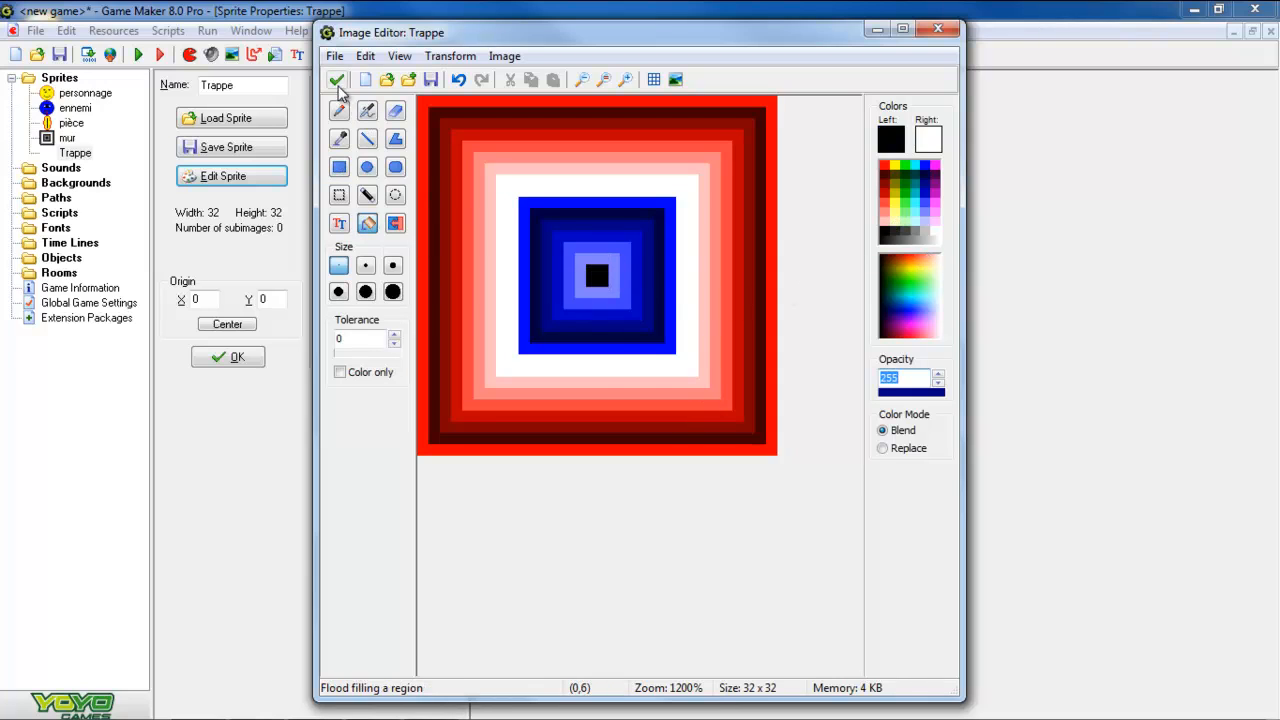
left_click(337, 82)
left_click(460, 299)
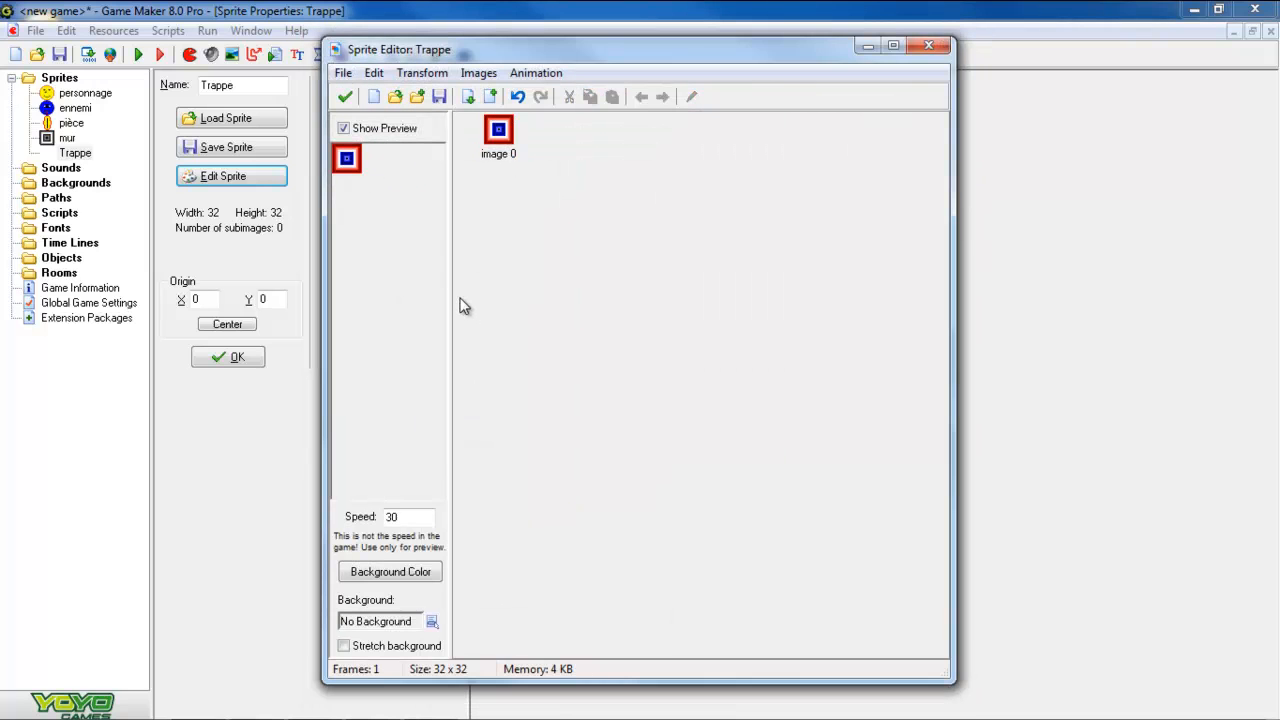
left_click(345, 97)
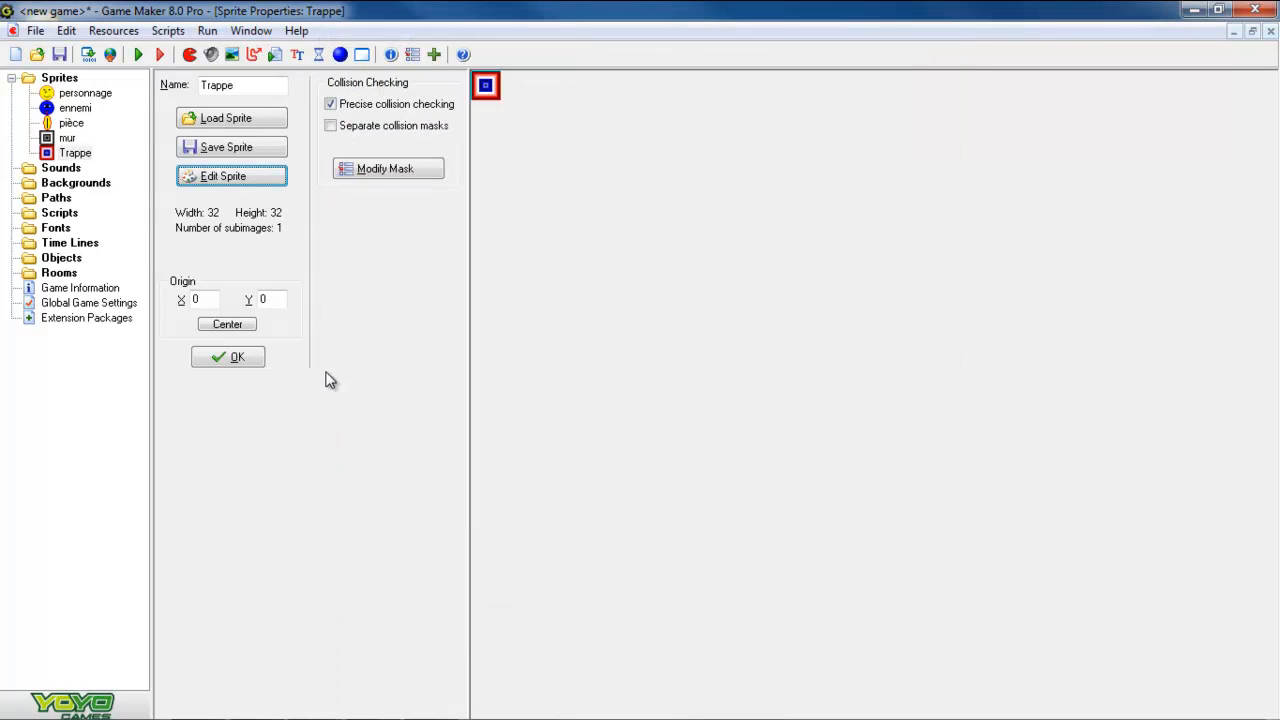
left_click(246, 359)
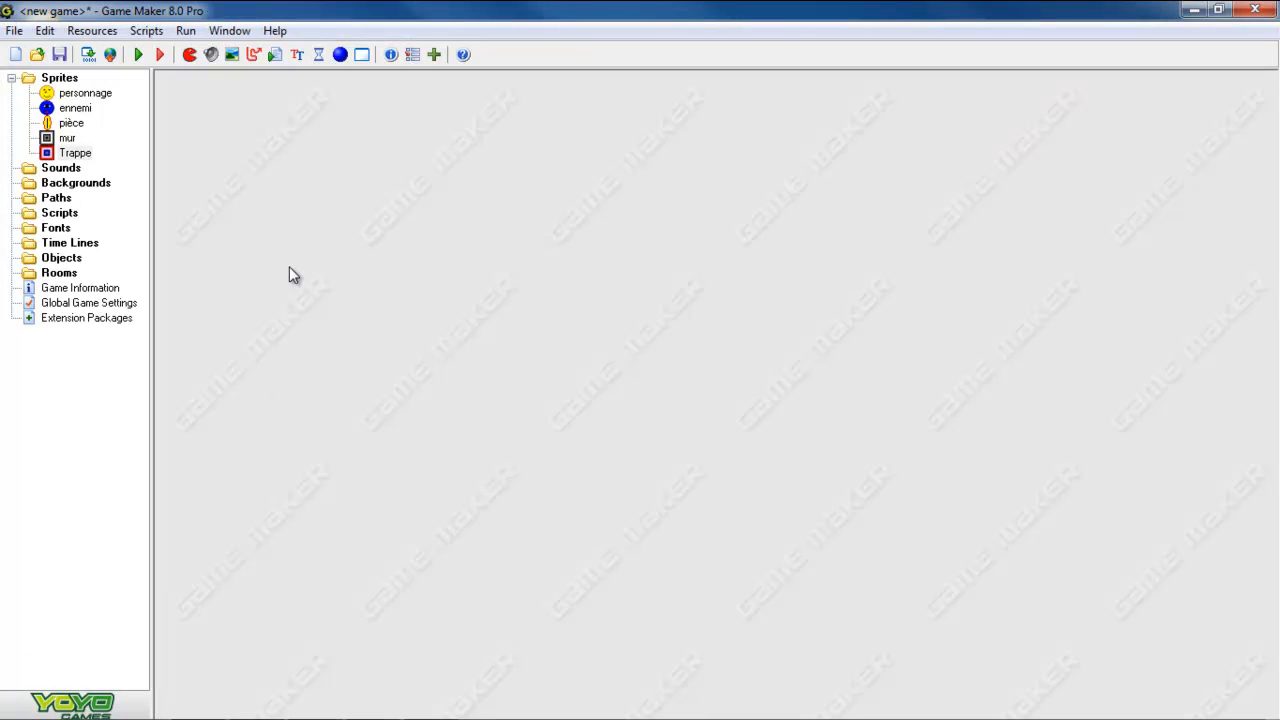